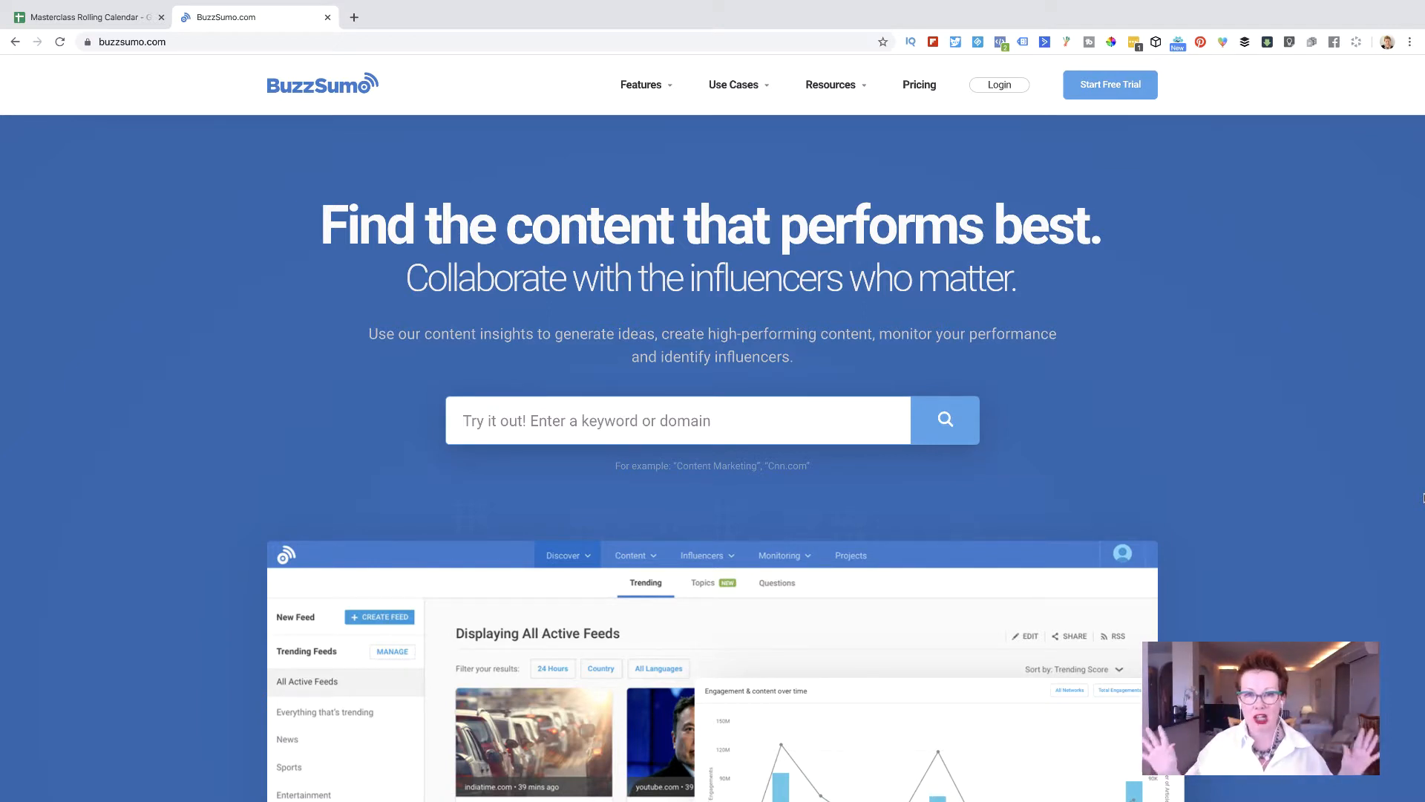
Review the subscription pricing and plan features, and close the pricing page.
{"action": "scroll", "coordinate": [1396, 502], "scroll_direction": "down", "scroll_amount": 1}
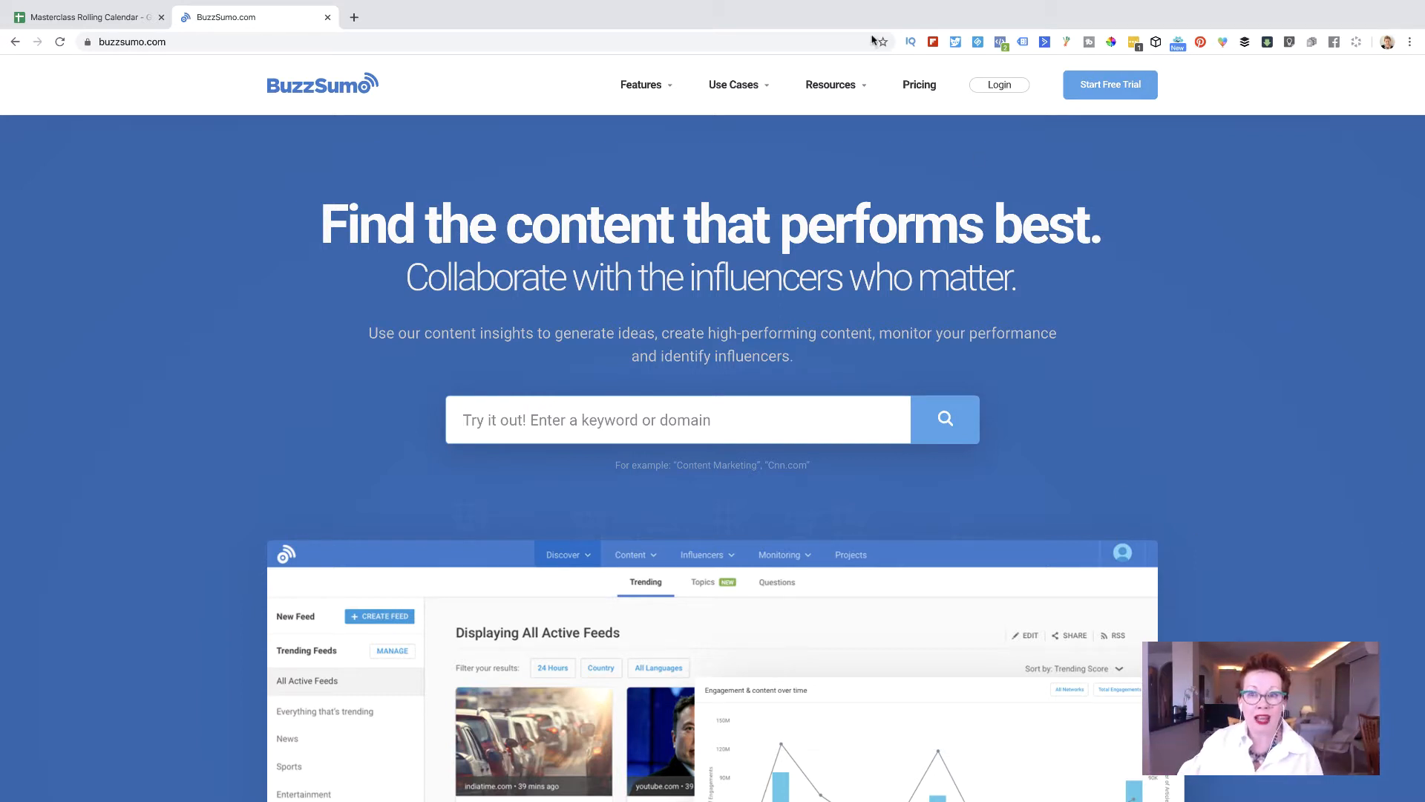
{"action": "left_click", "coordinate": [920, 90]}
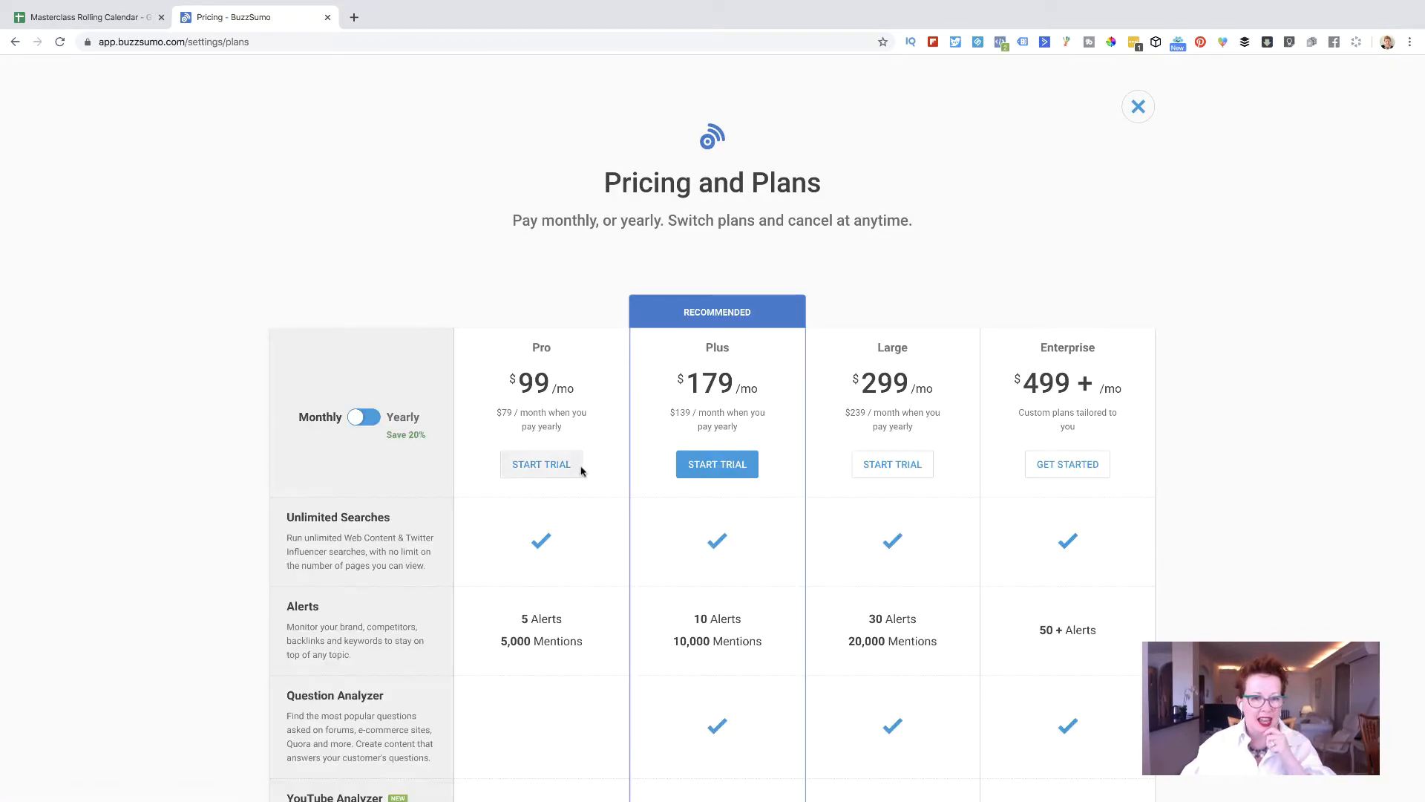
{"action": "scroll", "coordinate": [601, 401], "scroll_direction": "down", "scroll_amount": 3}
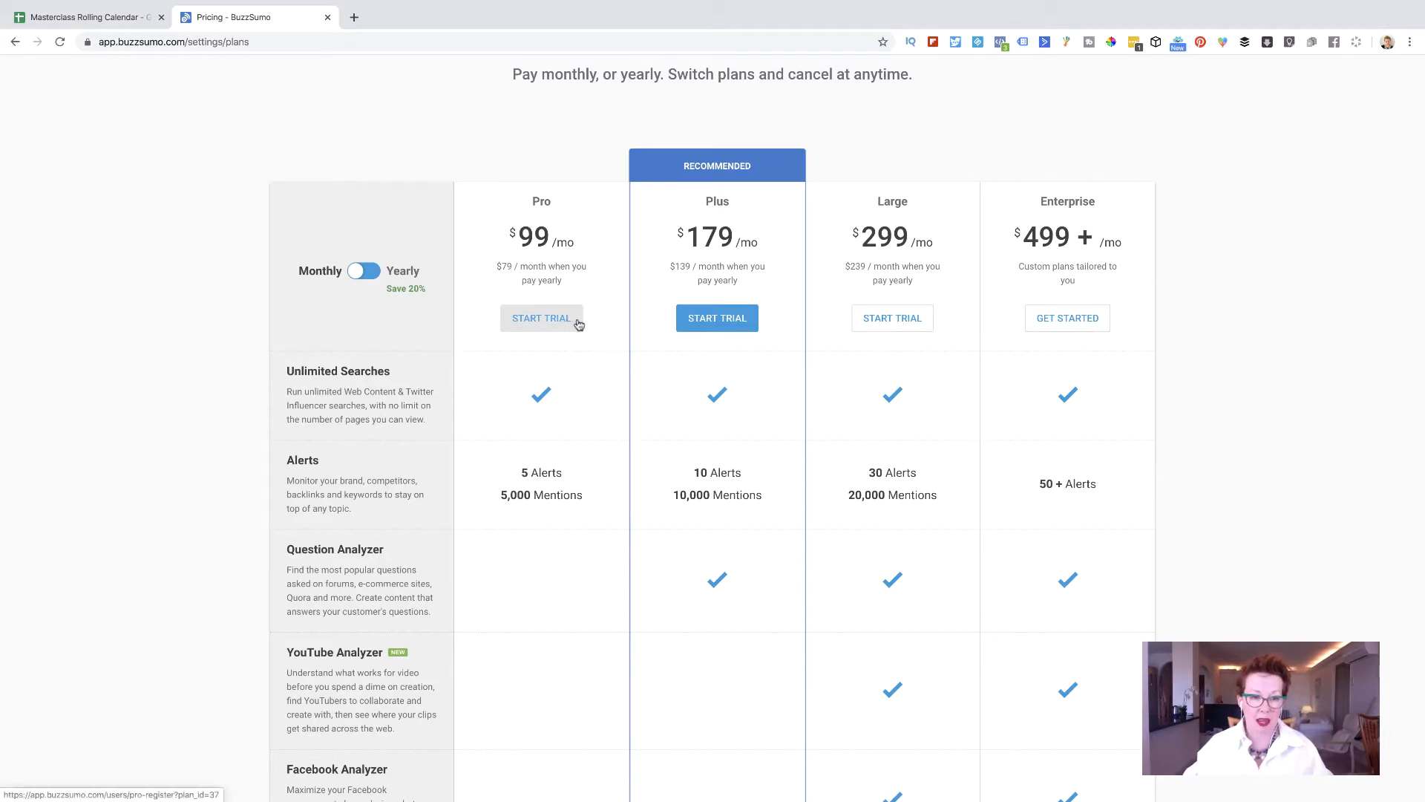
{"action": "scroll", "coordinate": [576, 323], "scroll_direction": "down", "scroll_amount": 3}
{"action": "scroll", "coordinate": [578, 326], "scroll_direction": "up", "scroll_amount": 5}
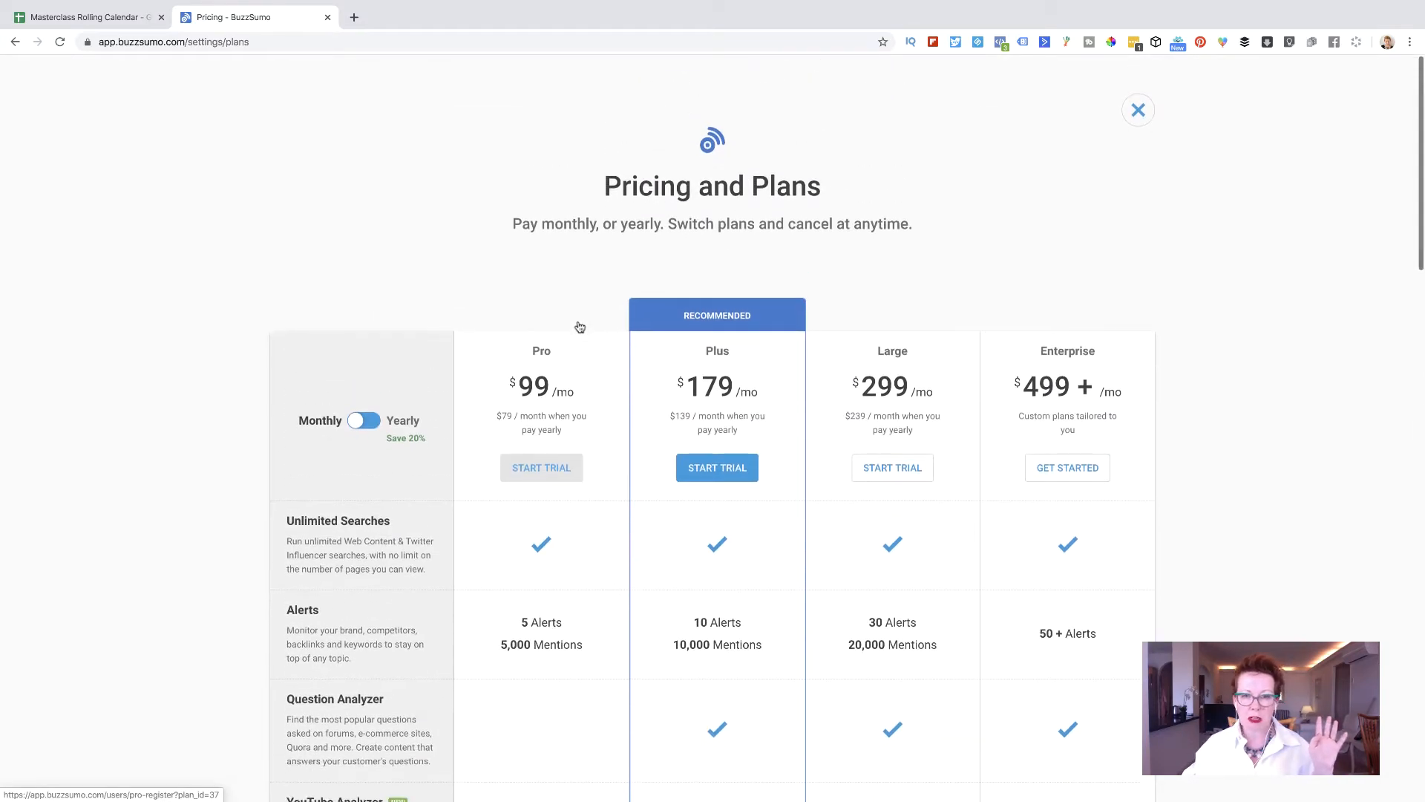
{"action": "left_click", "coordinate": [1140, 111]}
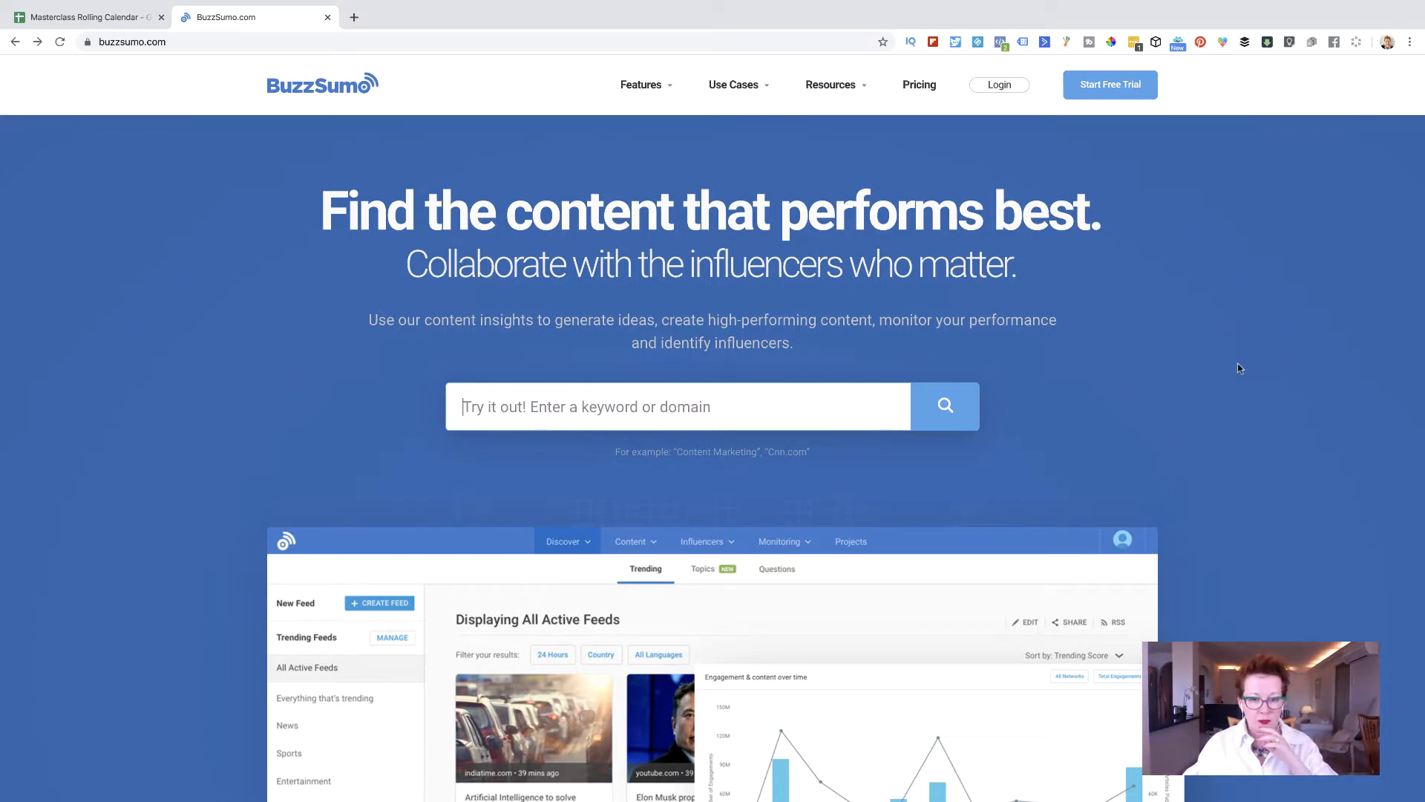
Look through the homepage's product previews and the "Why choose BuzzSumo?" section.
{"action": "scroll", "coordinate": [807, 443], "scroll_direction": "down", "scroll_amount": 5}
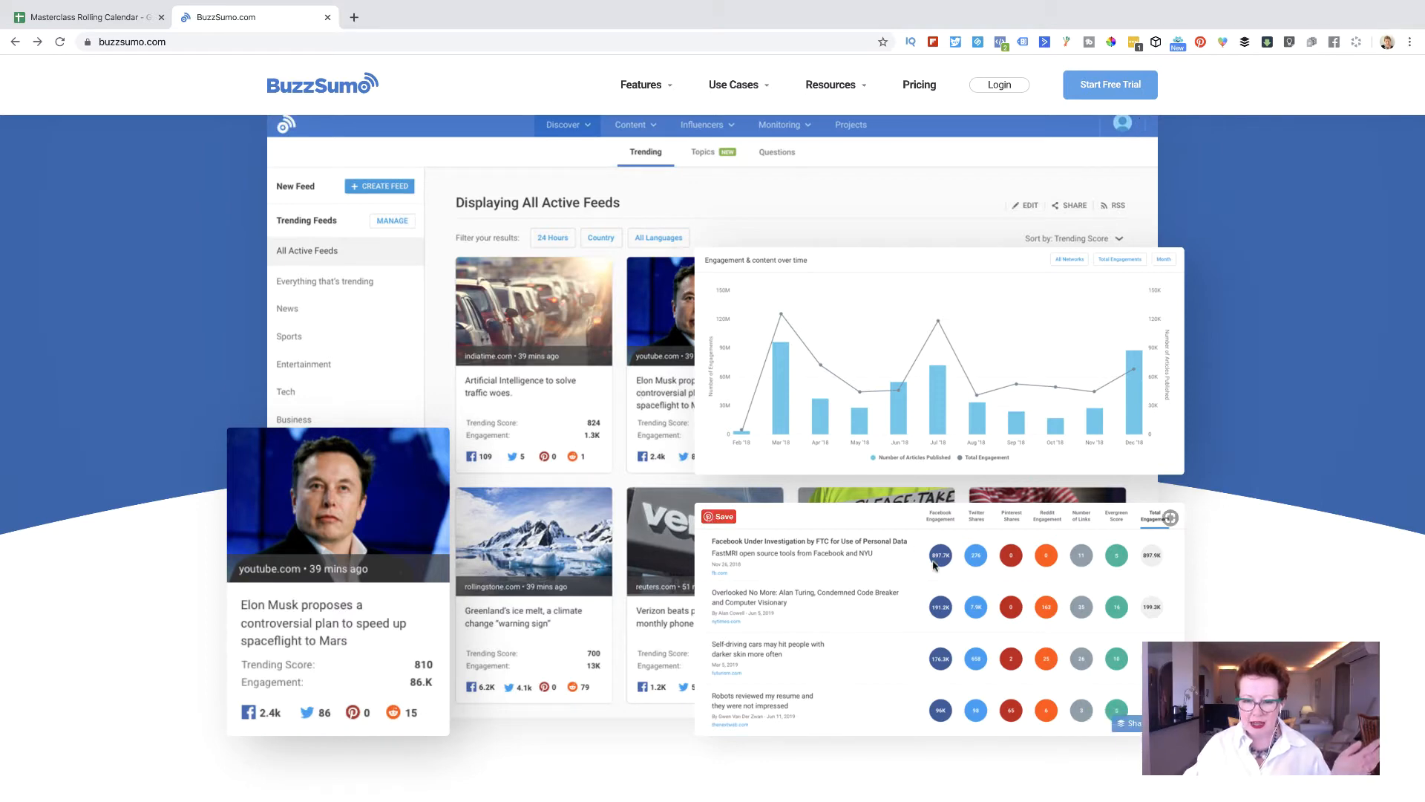
{"action": "scroll", "coordinate": [799, 550], "scroll_direction": "down", "scroll_amount": 4}
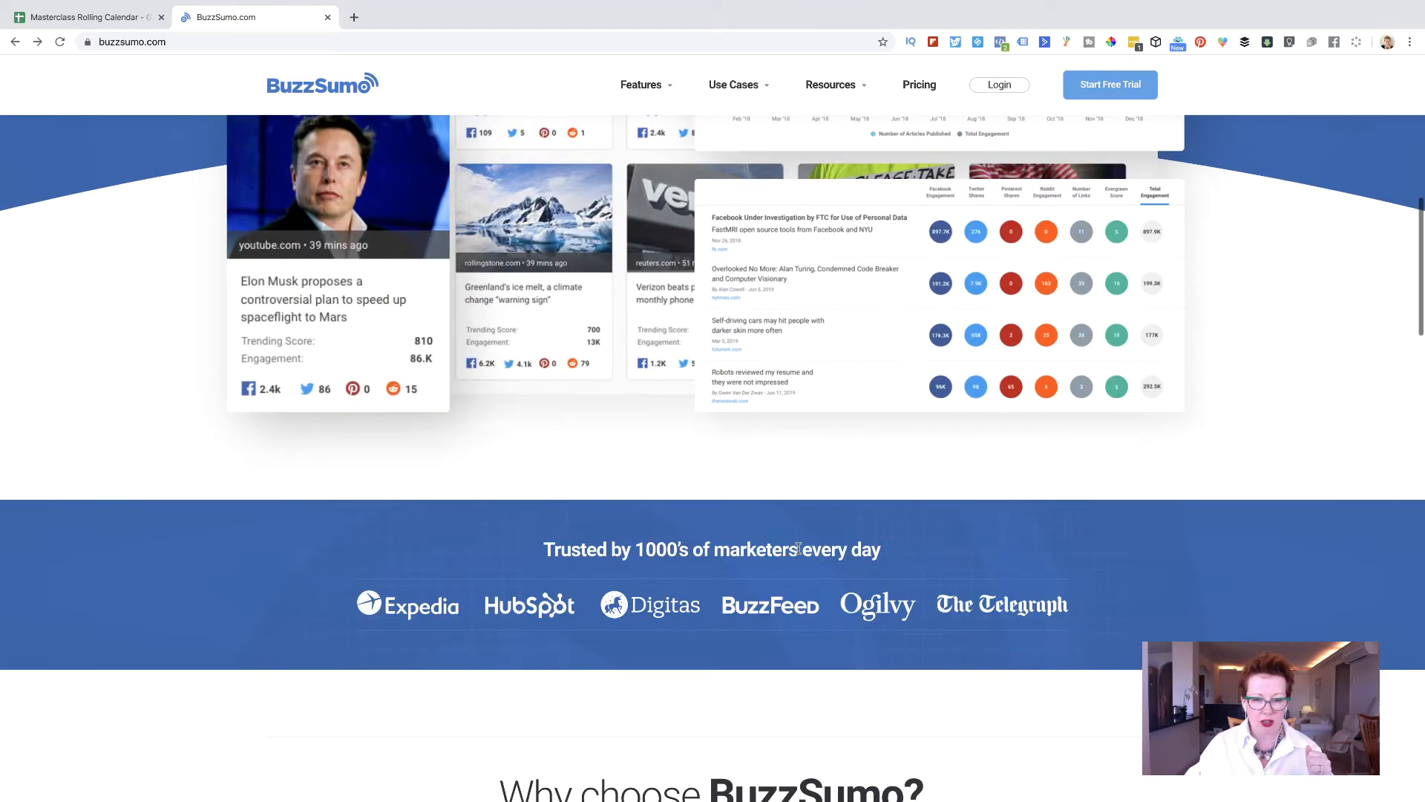
{"action": "scroll", "coordinate": [799, 550], "scroll_direction": "down", "scroll_amount": 8}
{"action": "scroll", "coordinate": [796, 550], "scroll_direction": "up", "scroll_amount": 2}
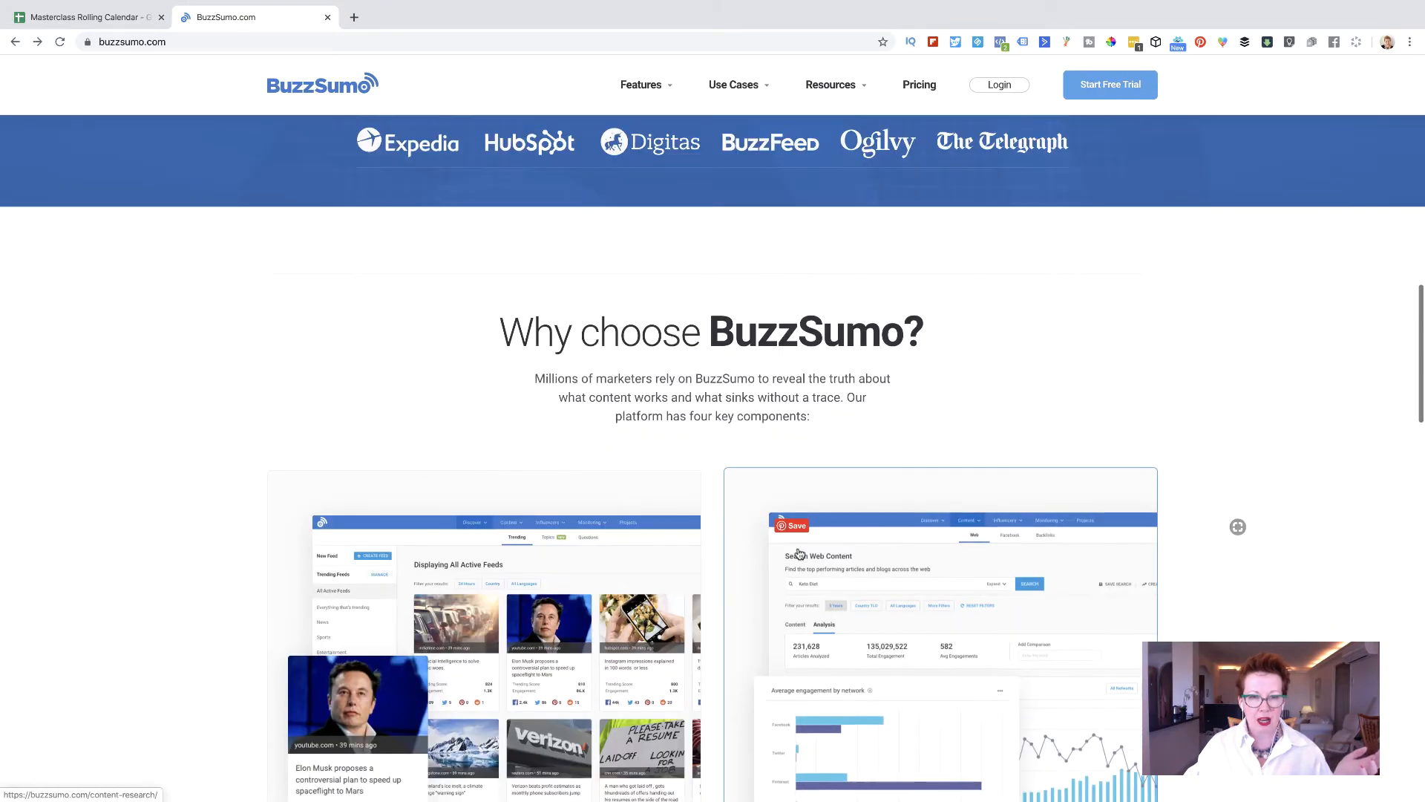
{"action": "scroll", "coordinate": [932, 375], "scroll_direction": "down", "scroll_amount": 3}
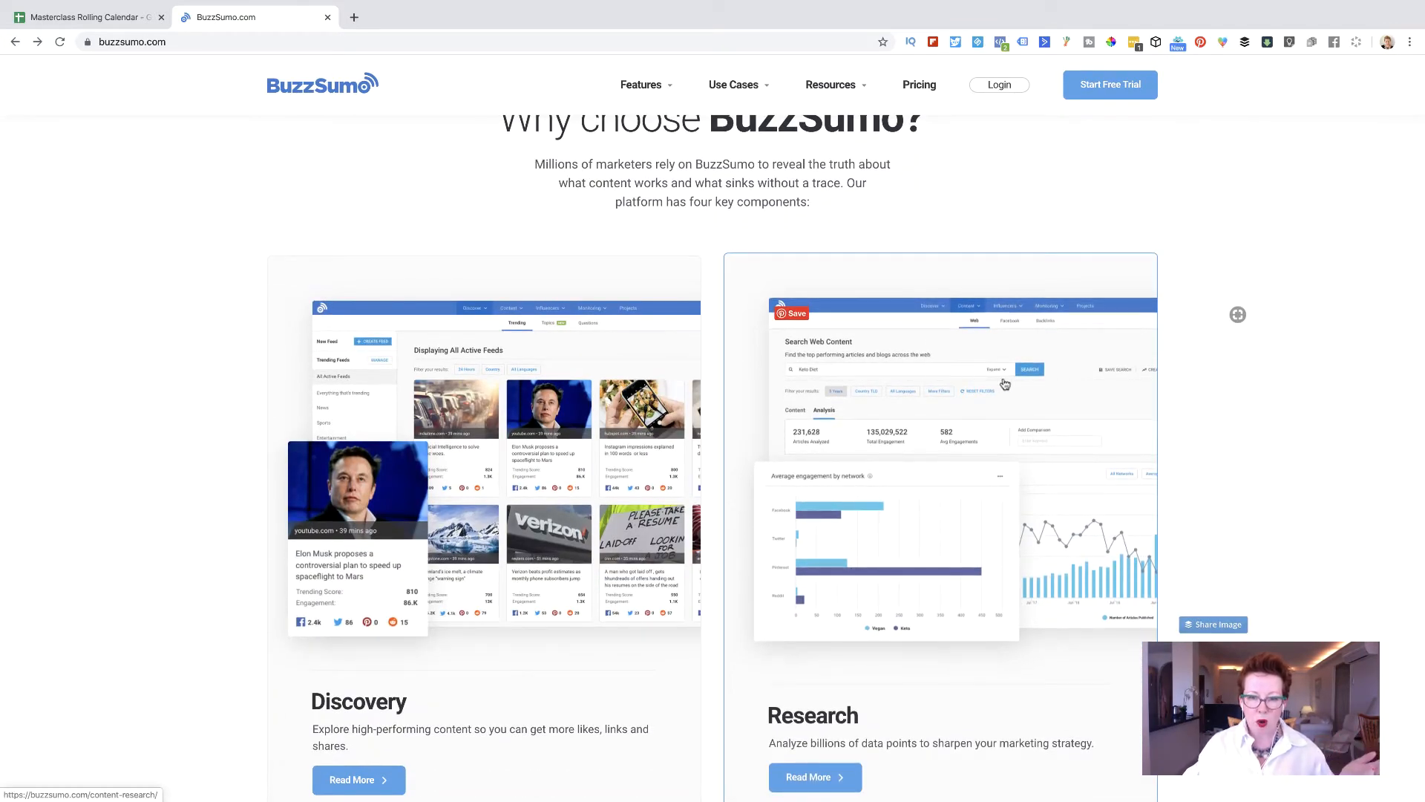
{"action": "scroll", "coordinate": [1004, 383], "scroll_direction": "up", "scroll_amount": 15}
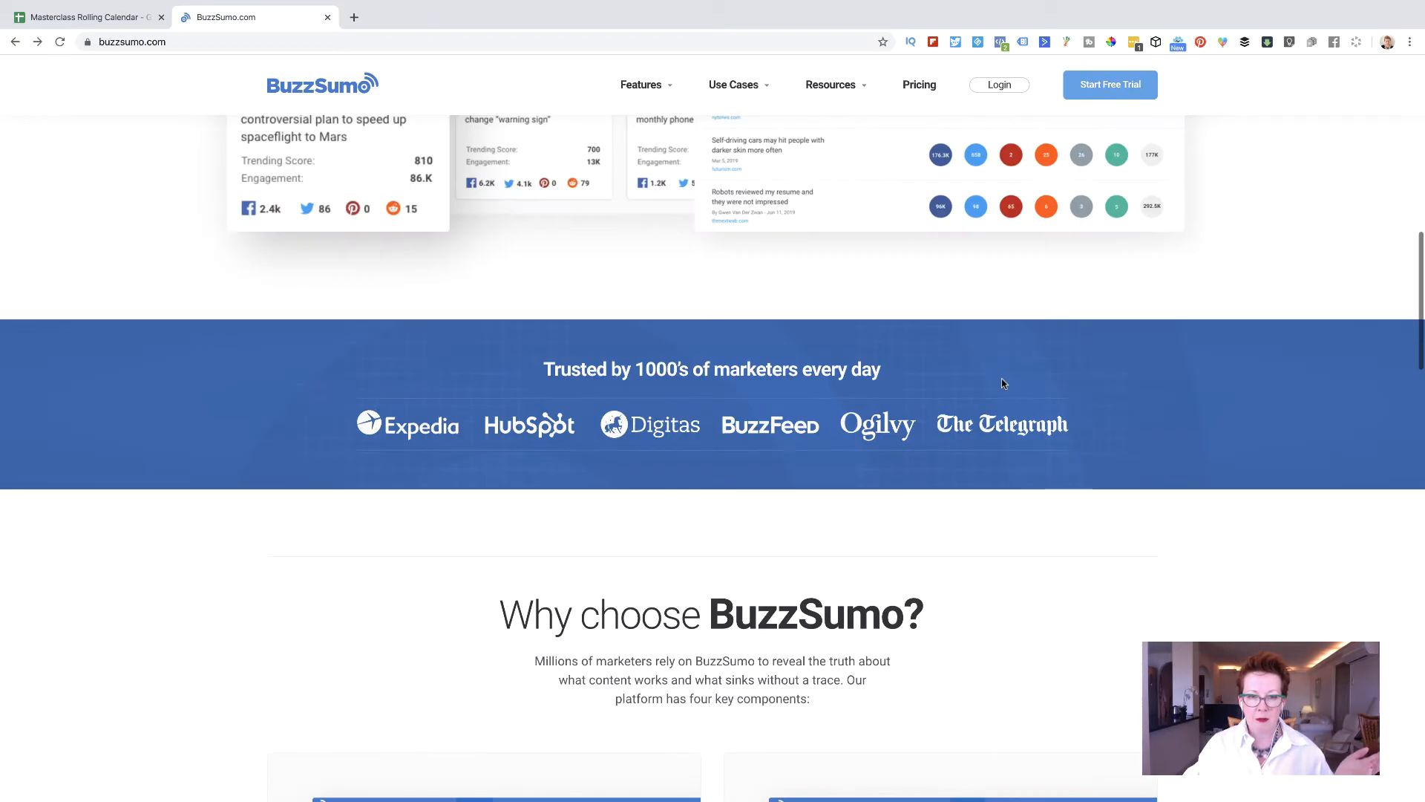
{"action": "scroll", "coordinate": [1002, 384], "scroll_direction": "up", "scroll_amount": 1}
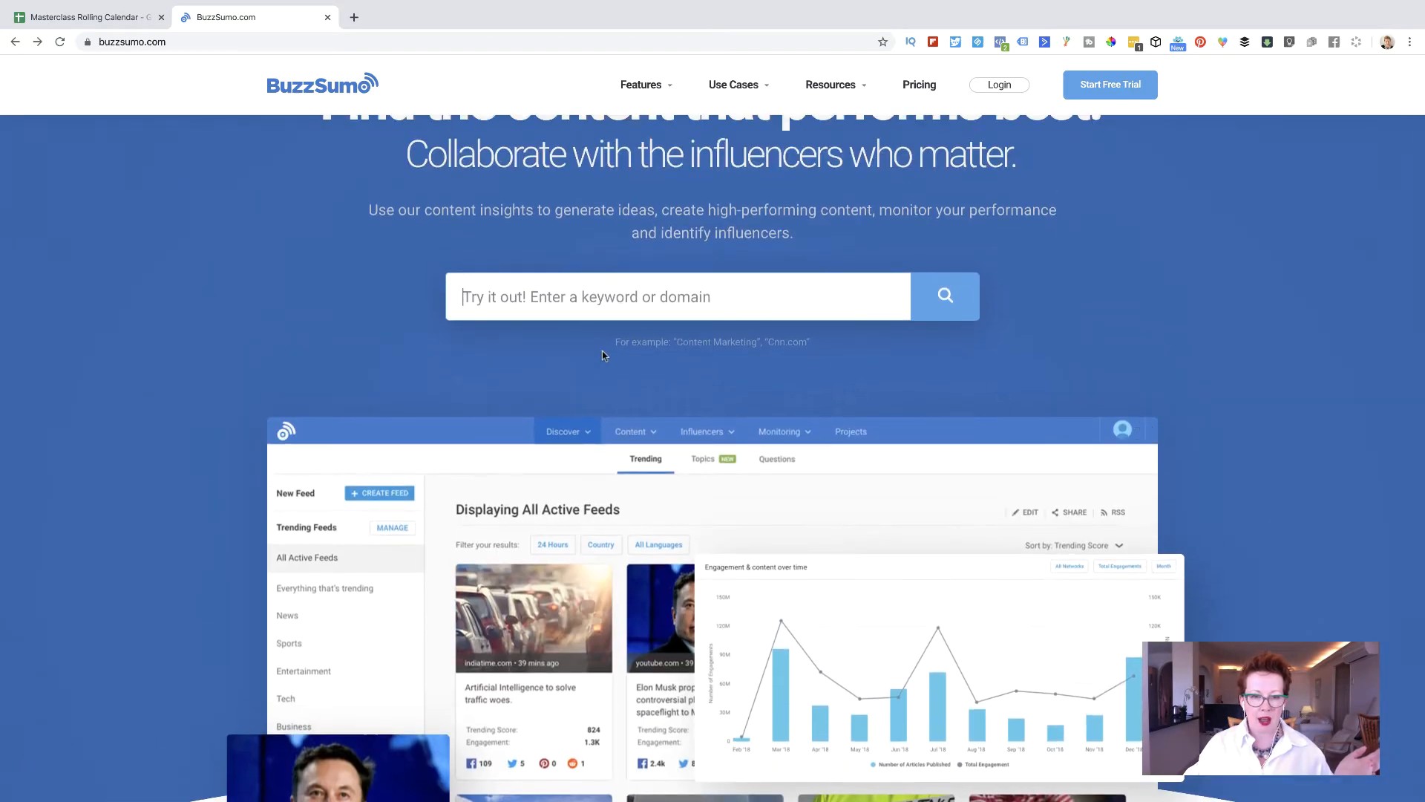
Search for the keyword "digital" from the homepage.
{"action": "left_click", "coordinate": [616, 305]}
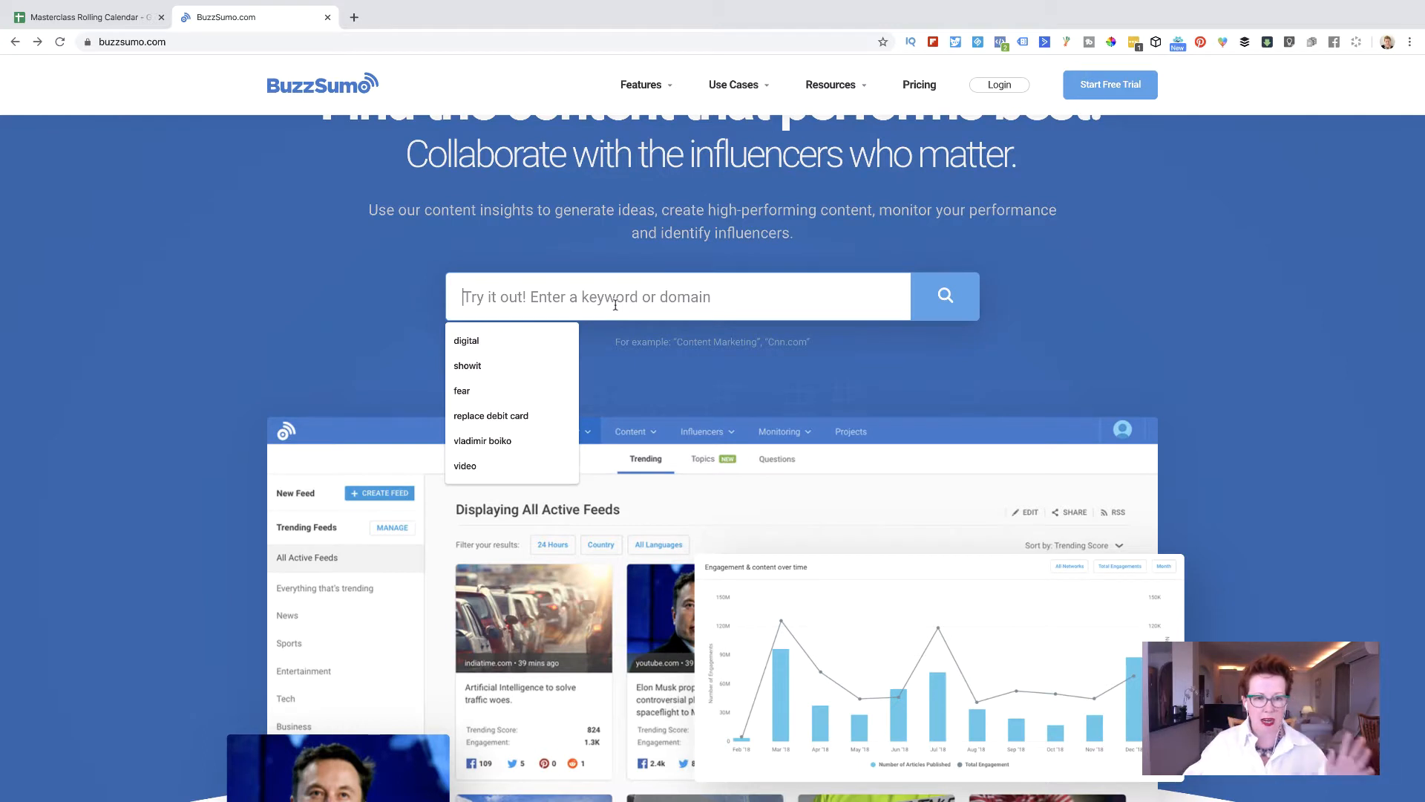
{"action": "scroll", "coordinate": [568, 313], "scroll_direction": "down", "scroll_amount": 1}
{"action": "left_click", "coordinate": [488, 296]}
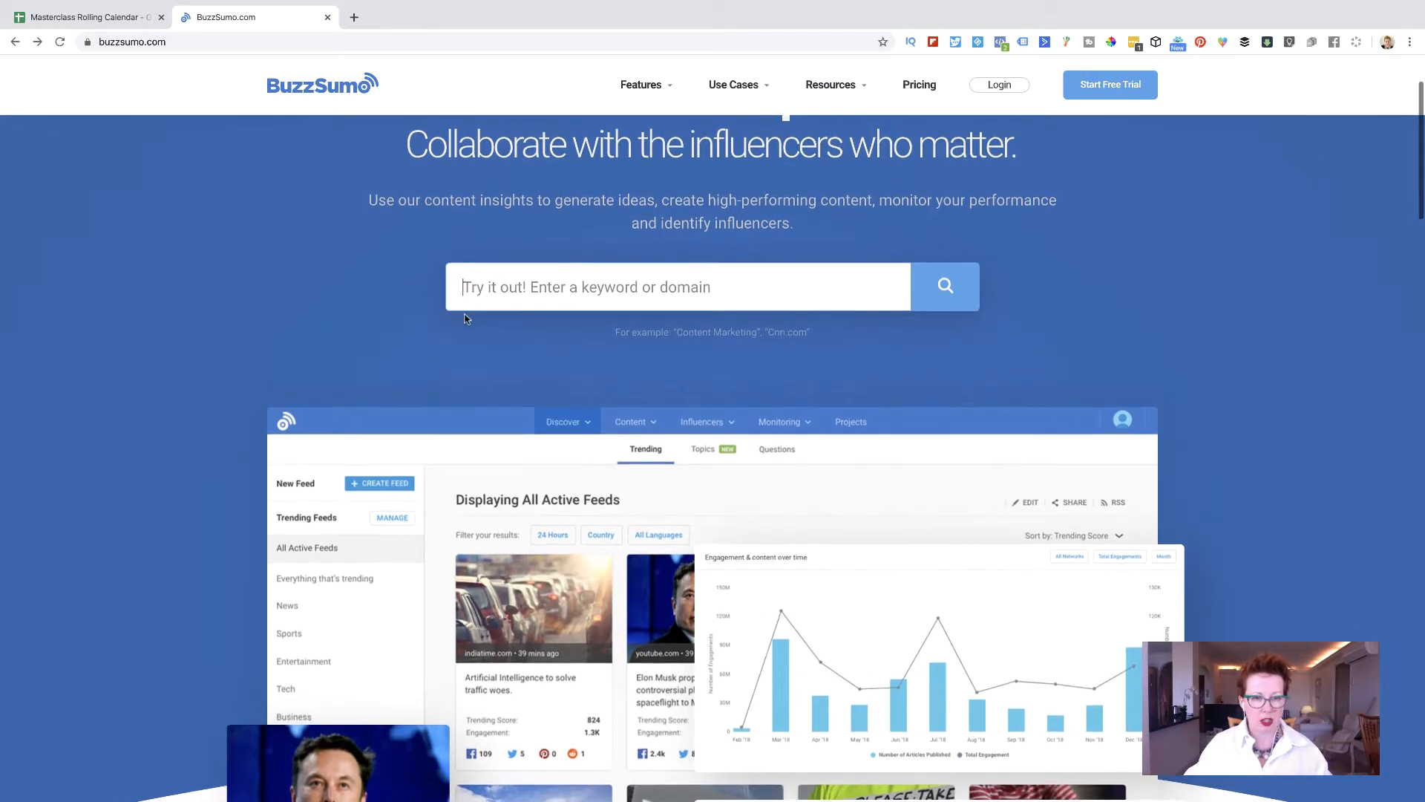
{"action": "type", "text": "digital"}
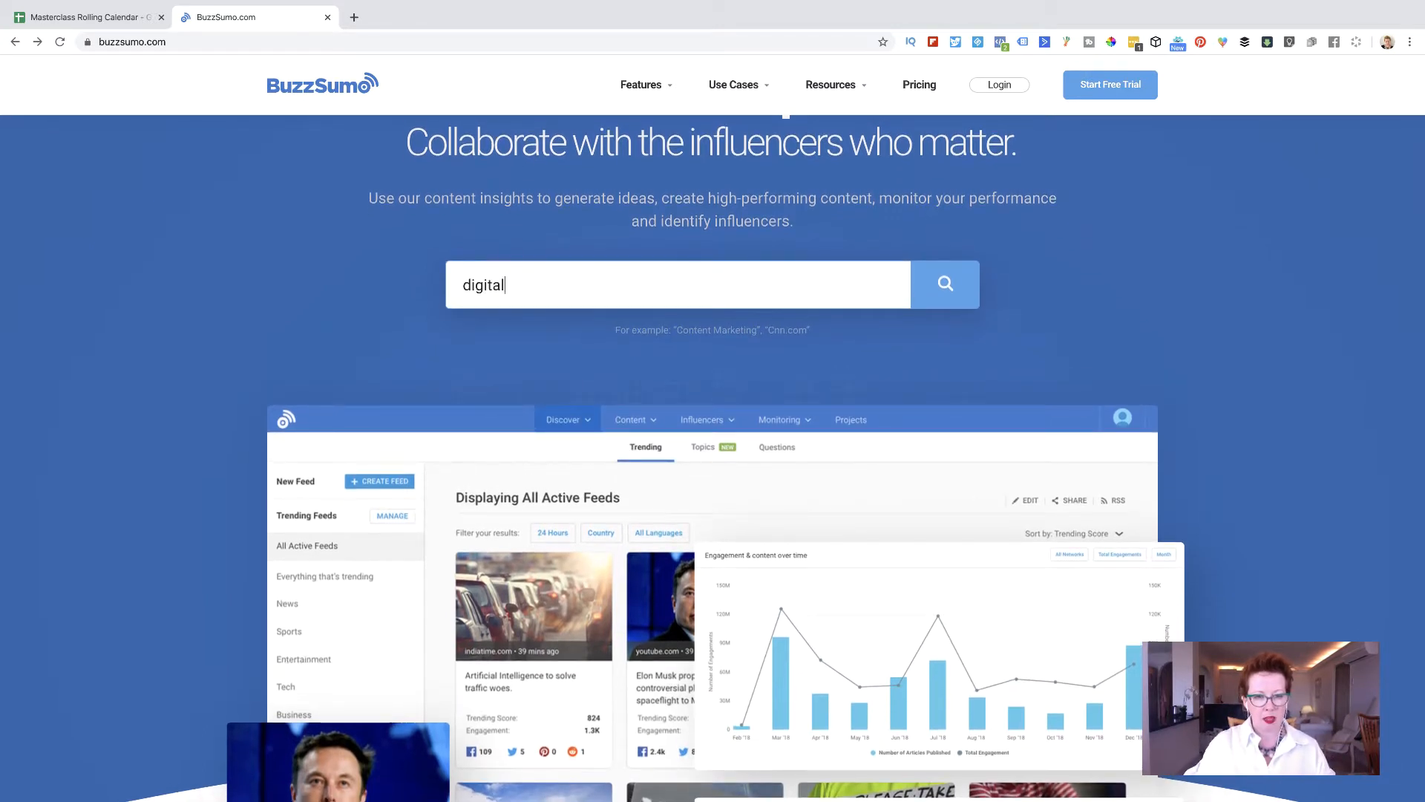
{"action": "left_click", "coordinate": [959, 290]}
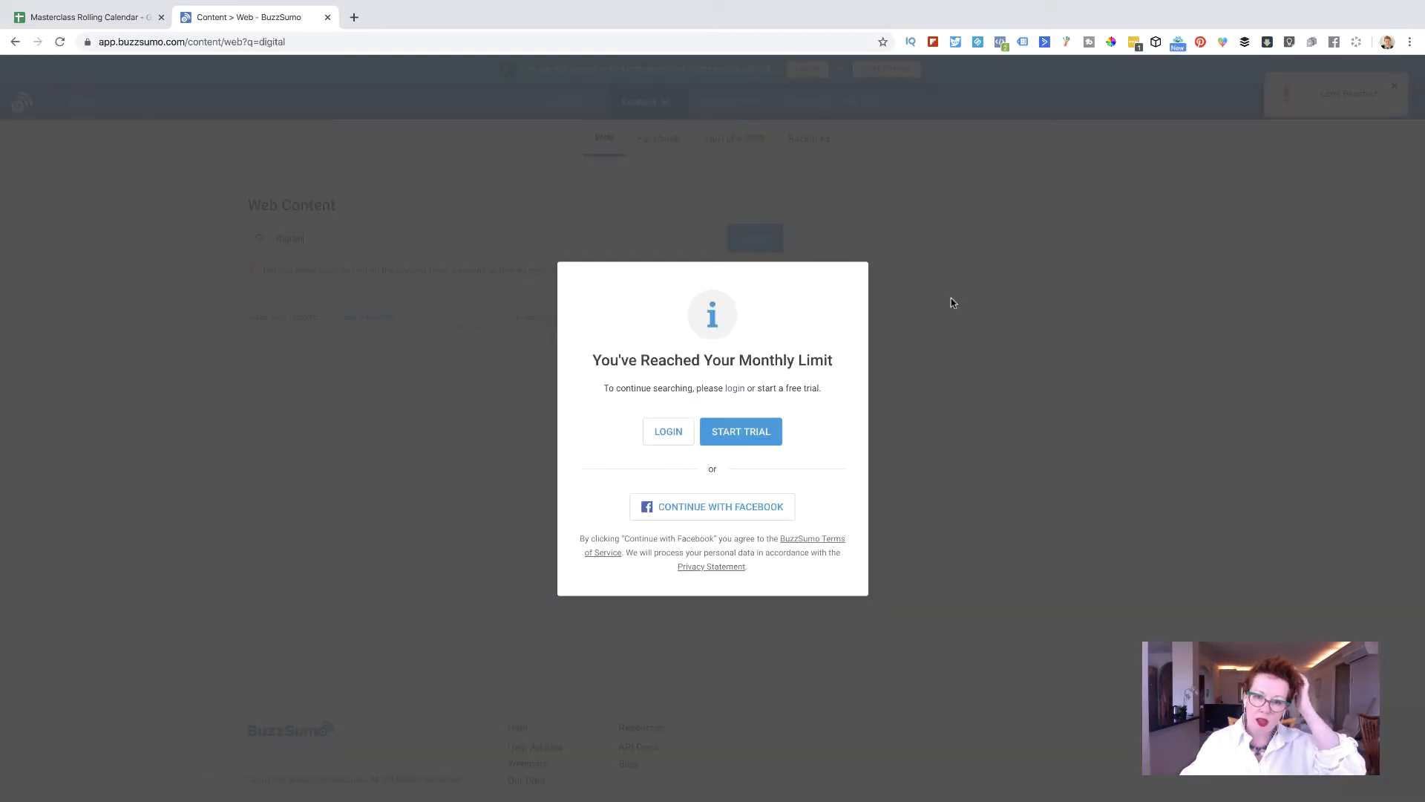
Log in to the existing account with the prefilled credentials.
{"action": "left_click", "coordinate": [680, 443]}
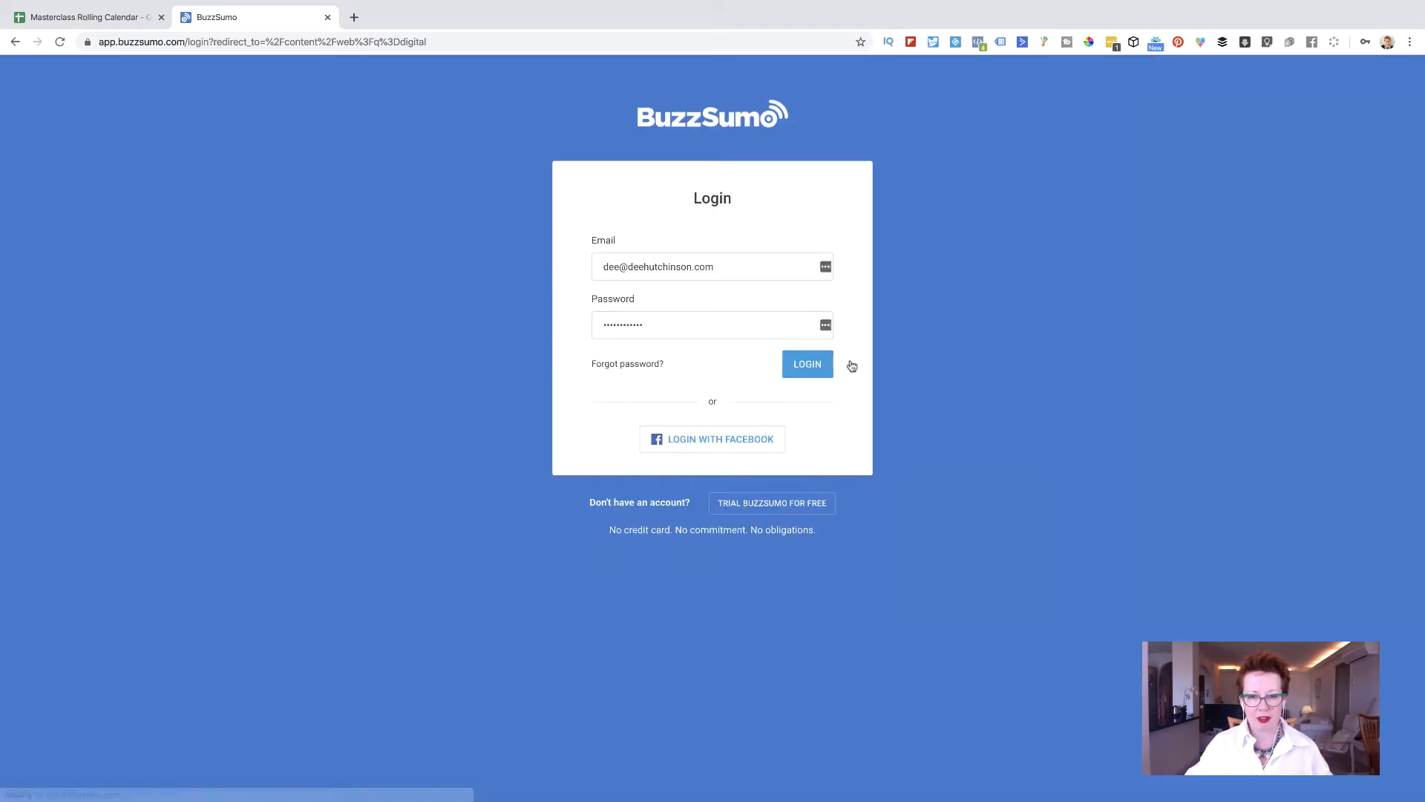
{"action": "left_click", "coordinate": [817, 364]}
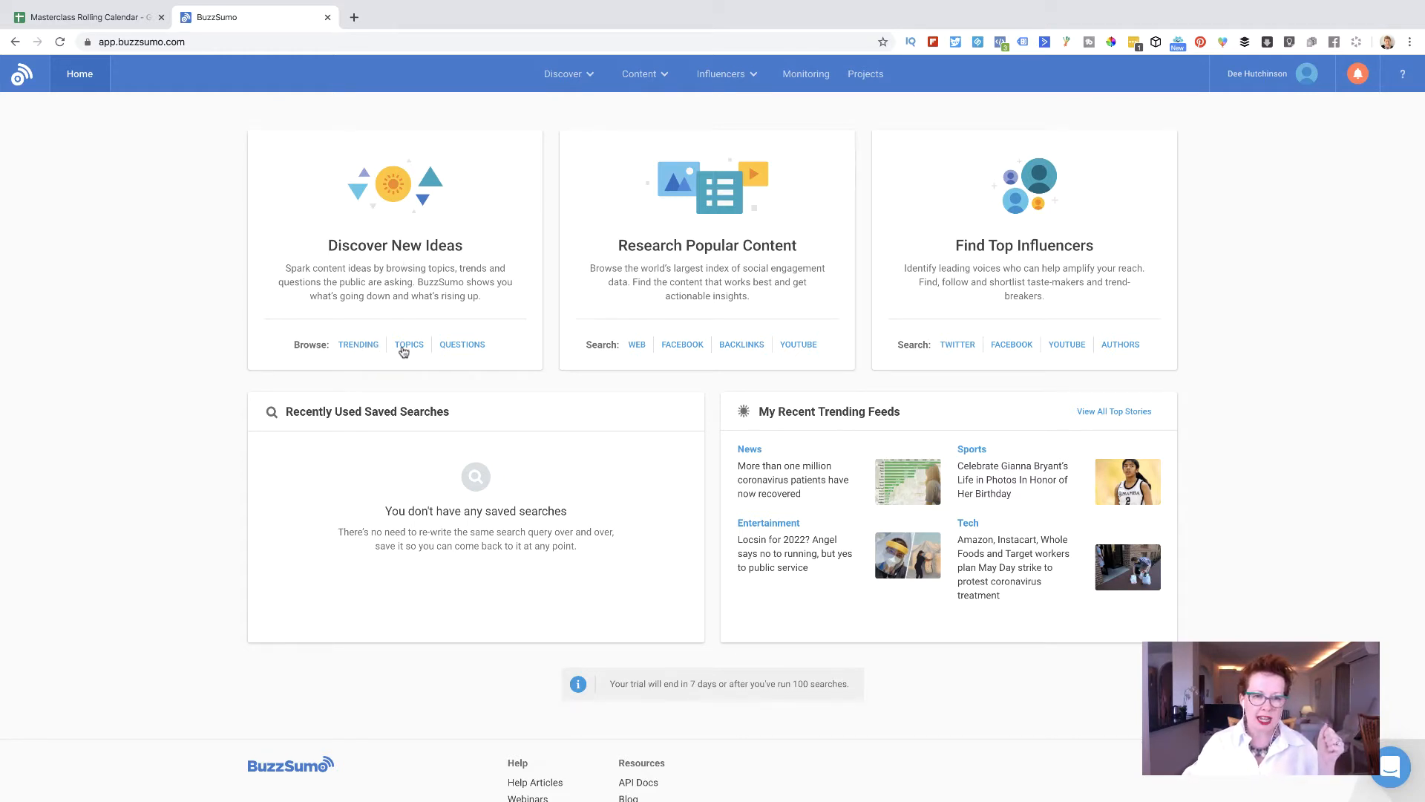
Open the trending content under Discover New Ideas and dismiss the custom-feed tip and the tutorial video offer.
{"action": "left_click", "coordinate": [363, 347]}
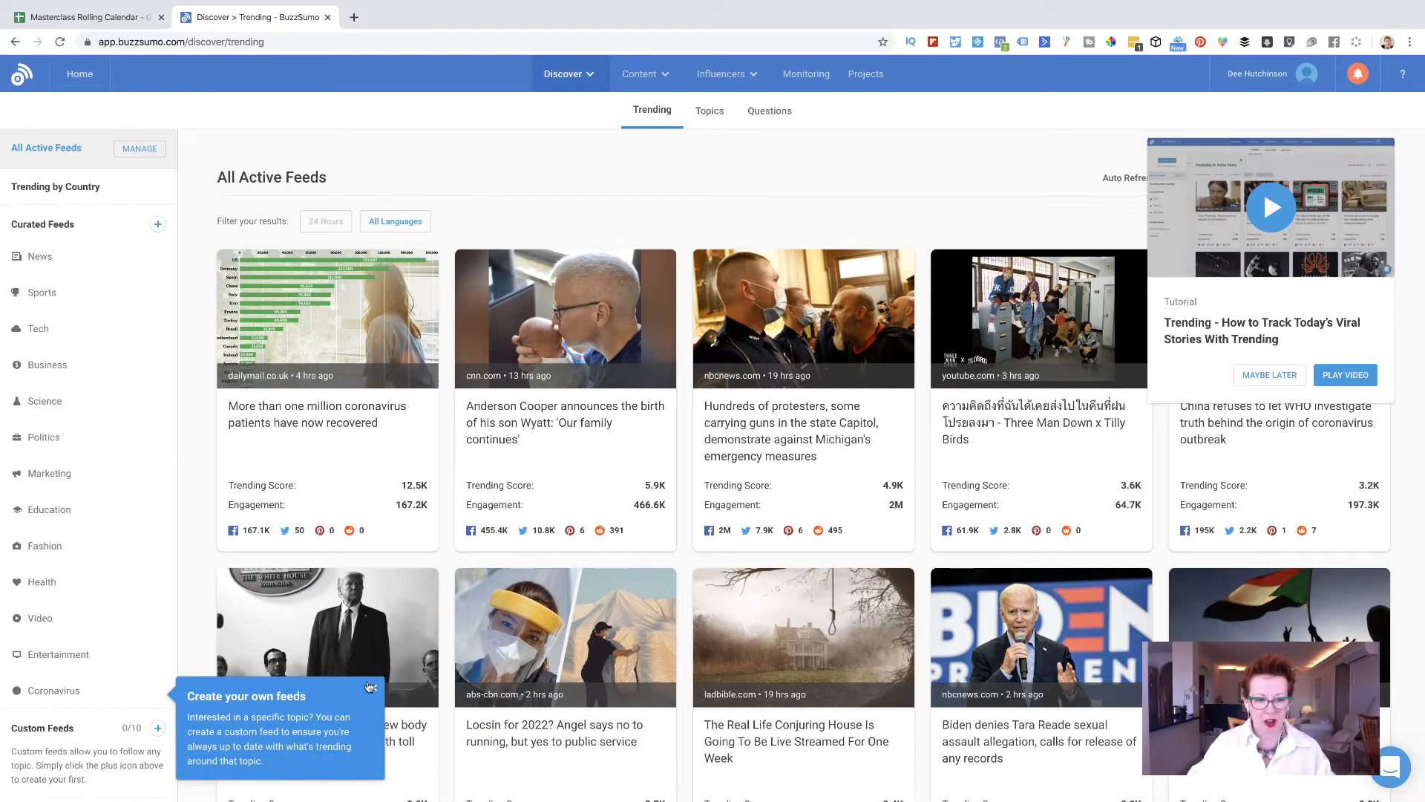
{"action": "left_click", "coordinate": [373, 687]}
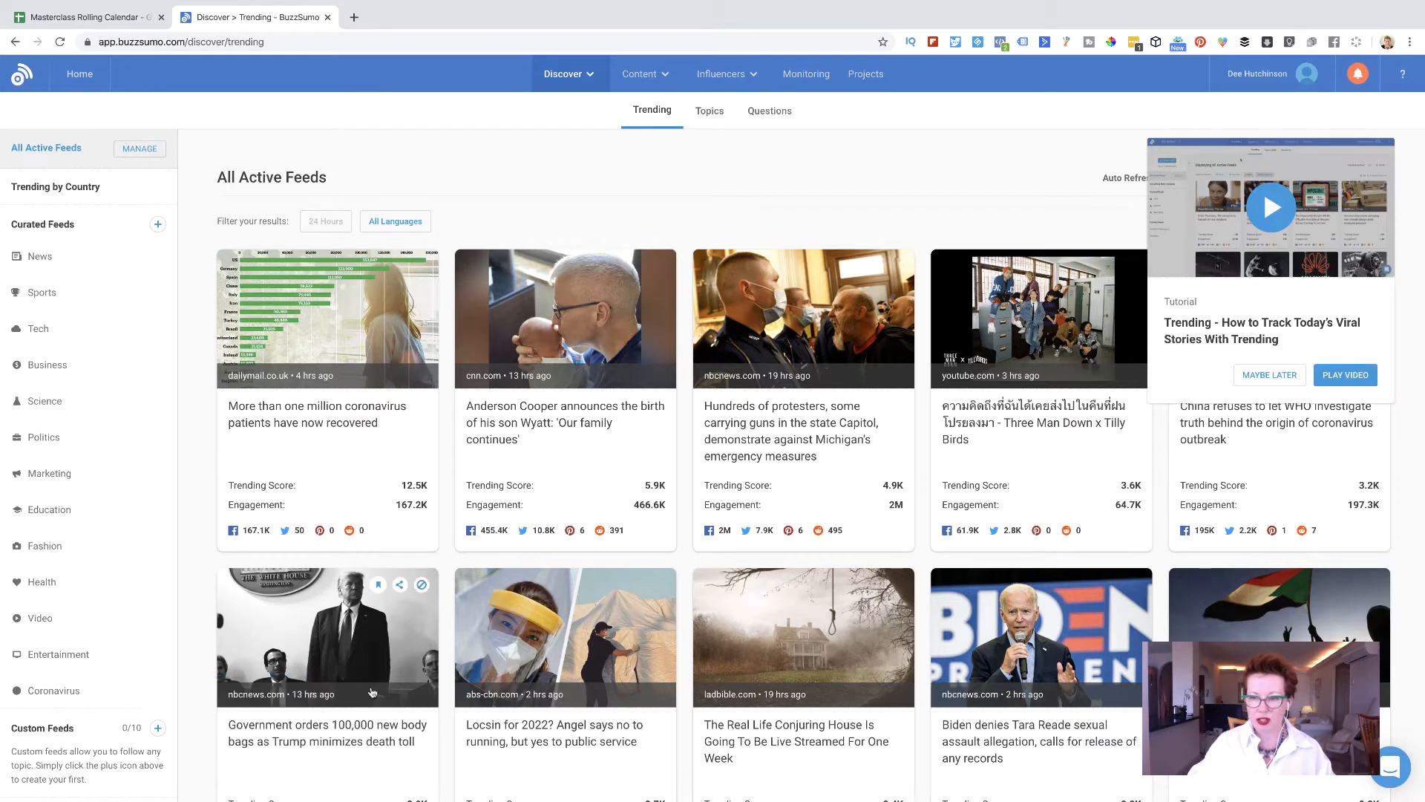
{"action": "left_click", "coordinate": [1268, 374]}
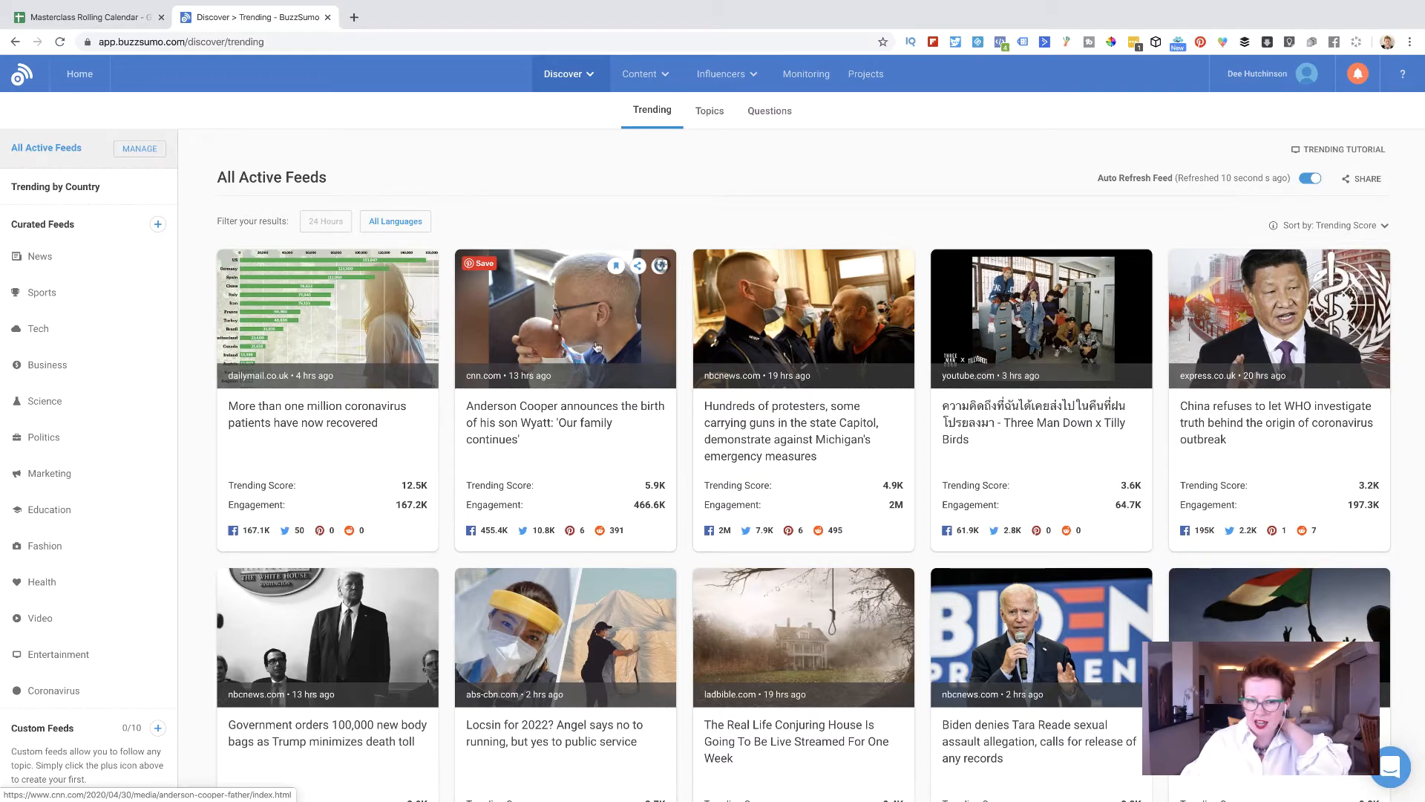
Browse the trending stories in All Active Feeds, checking their trending scores and engagement.
{"action": "scroll", "coordinate": [951, 397], "scroll_direction": "down", "scroll_amount": 1}
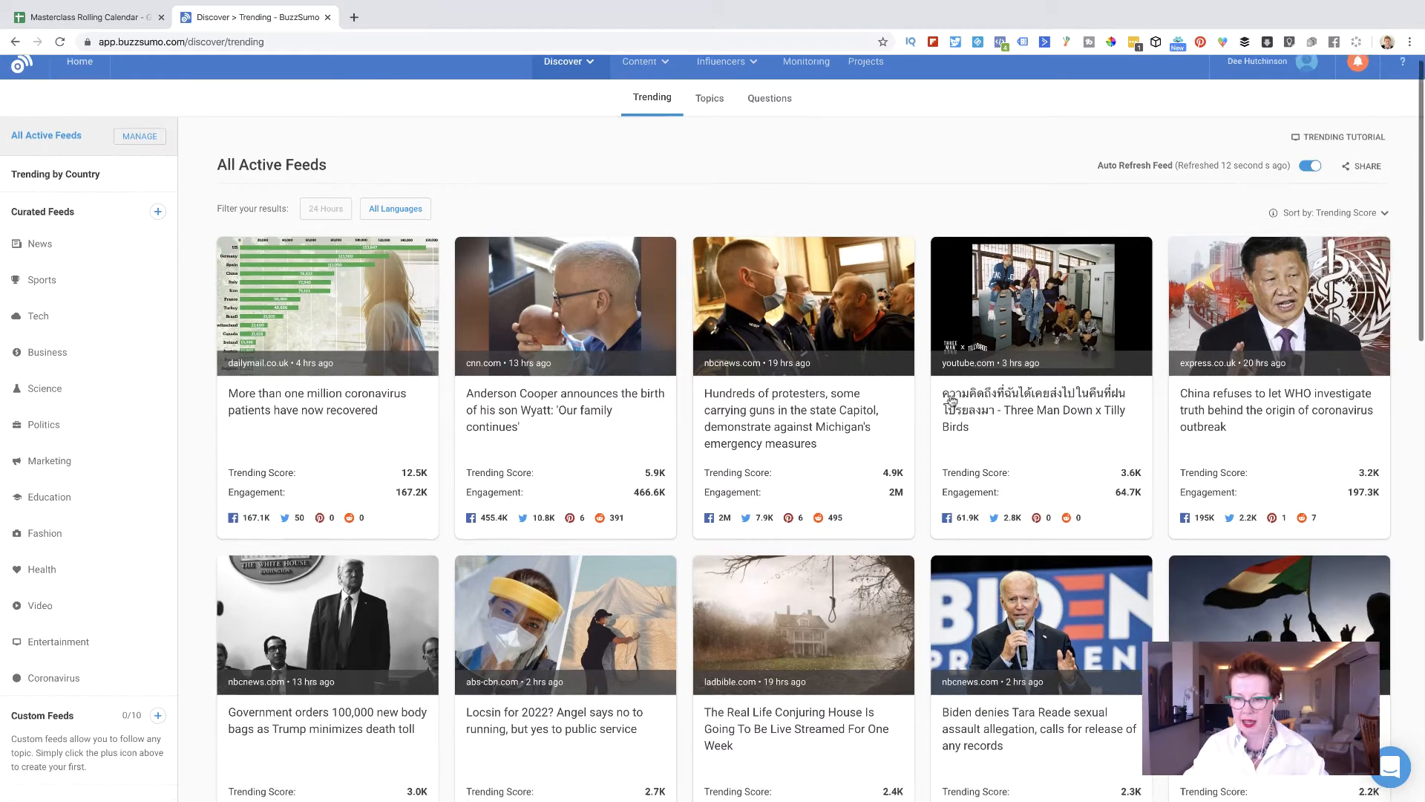
{"action": "scroll", "coordinate": [1238, 417], "scroll_direction": "down", "scroll_amount": 8}
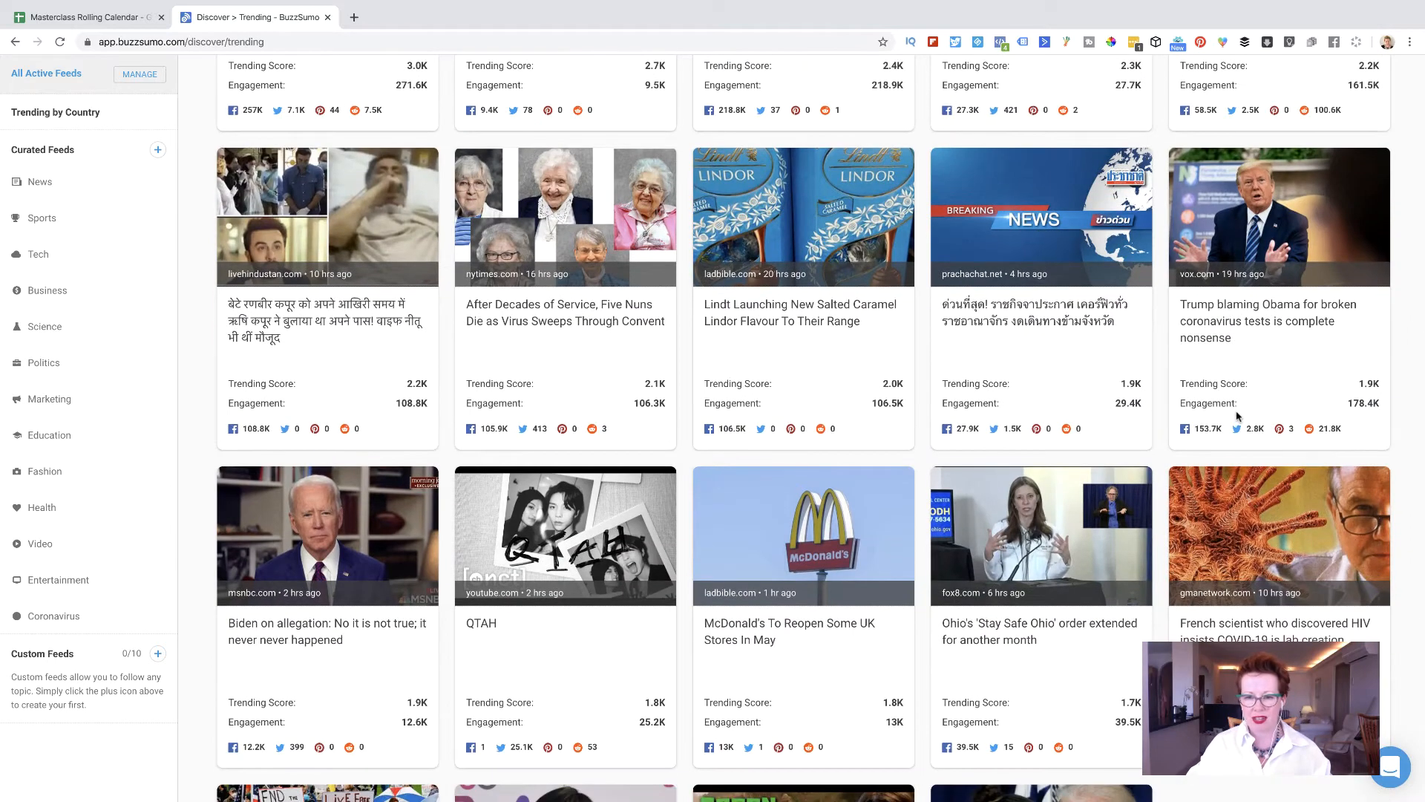
{"action": "scroll", "coordinate": [1238, 417], "scroll_direction": "down", "scroll_amount": 1}
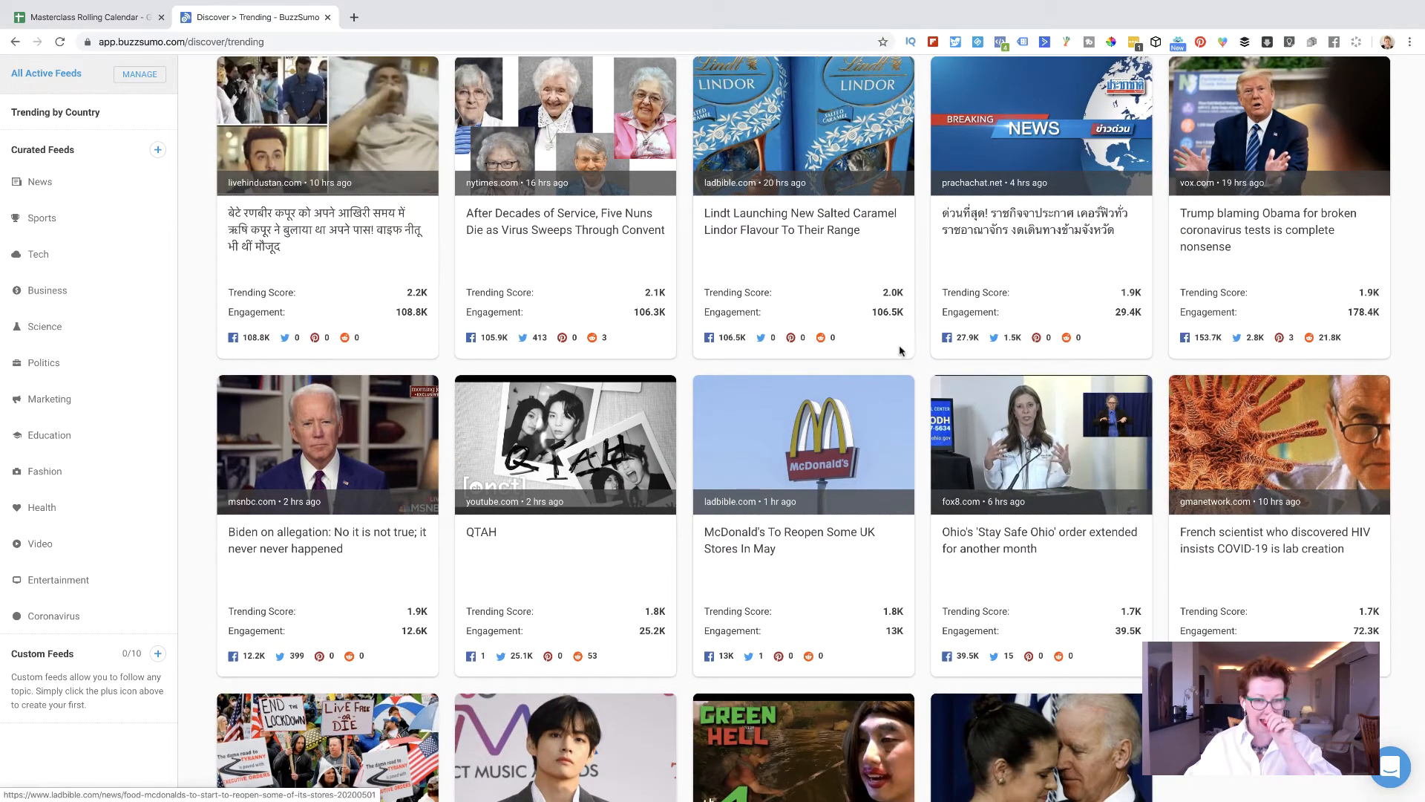
{"action": "scroll", "coordinate": [890, 326], "scroll_direction": "up", "scroll_amount": 3}
{"action": "scroll", "coordinate": [889, 310], "scroll_direction": "up", "scroll_amount": 7}
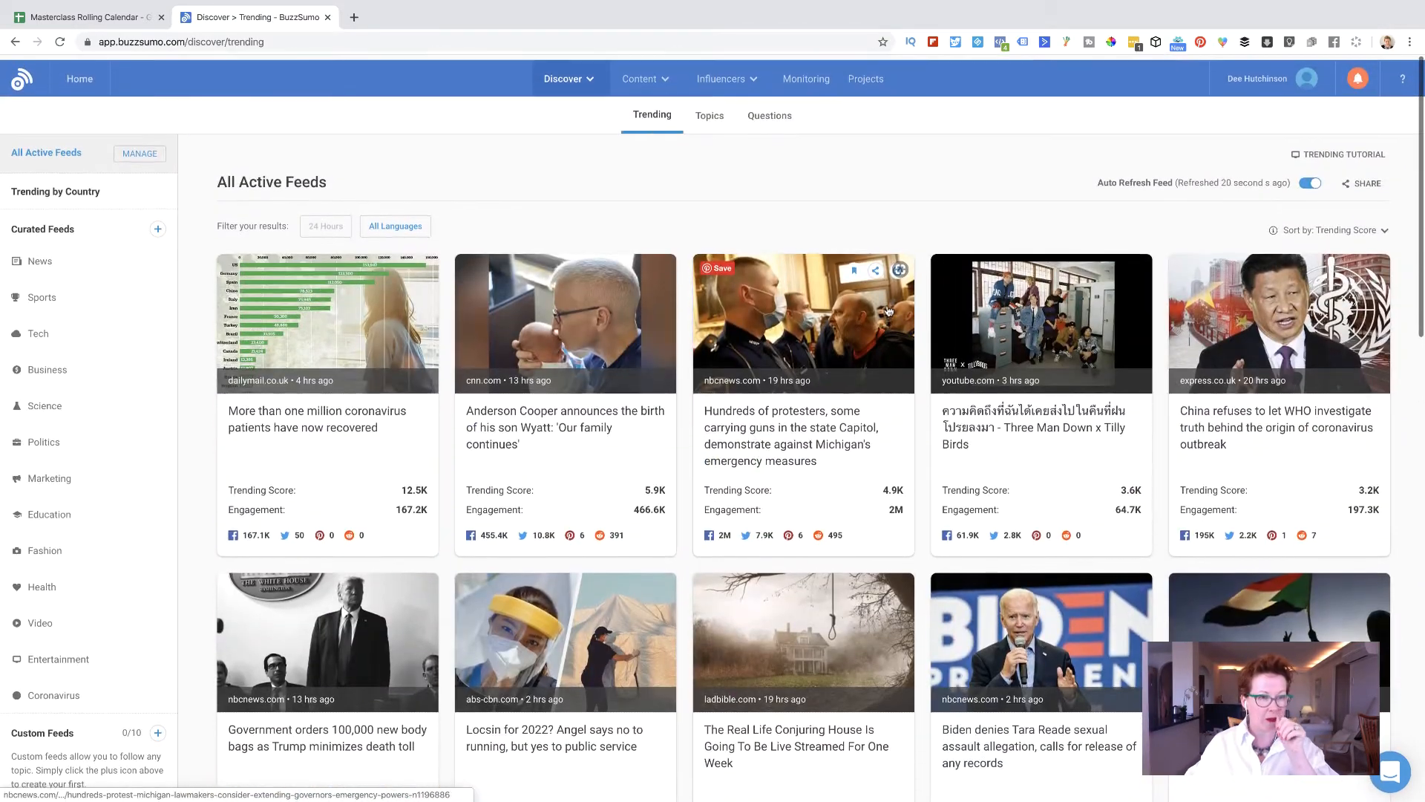
{"action": "scroll", "coordinate": [74, 297], "scroll_direction": "down", "scroll_amount": 1}
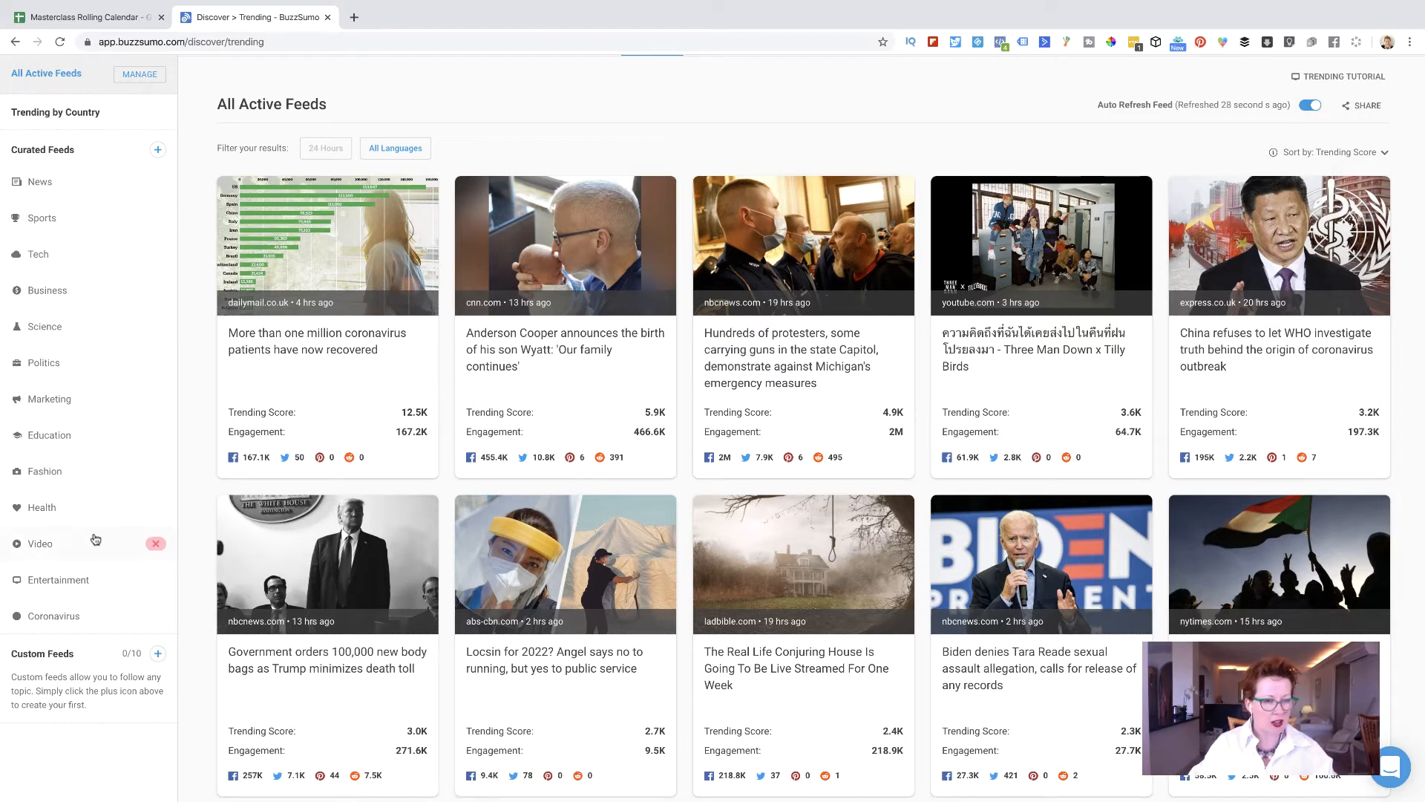
View the curated Business, Marketing and Fashion feeds, and look through the trending stories in the Fashion feed.
{"action": "left_click", "coordinate": [58, 297]}
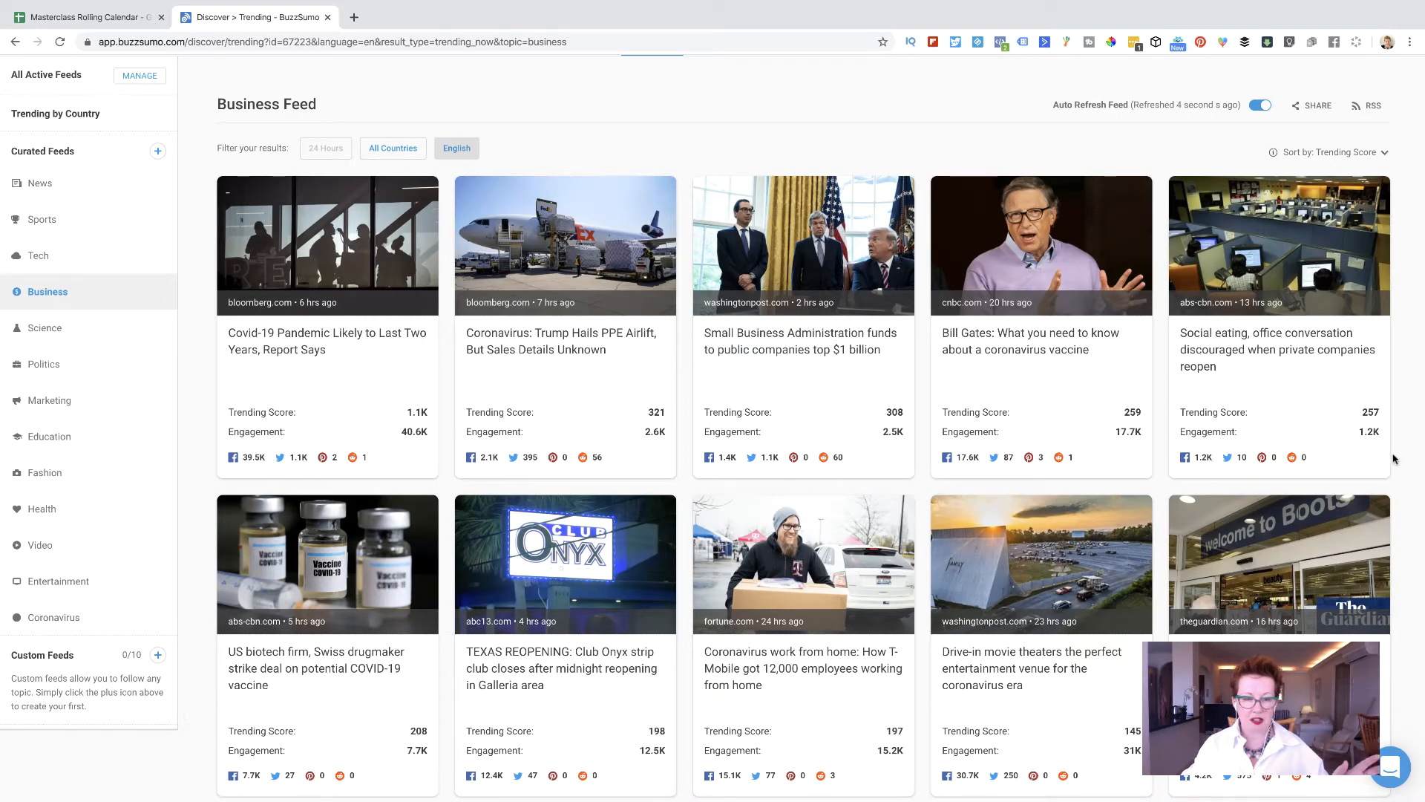
{"action": "left_click", "coordinate": [43, 401]}
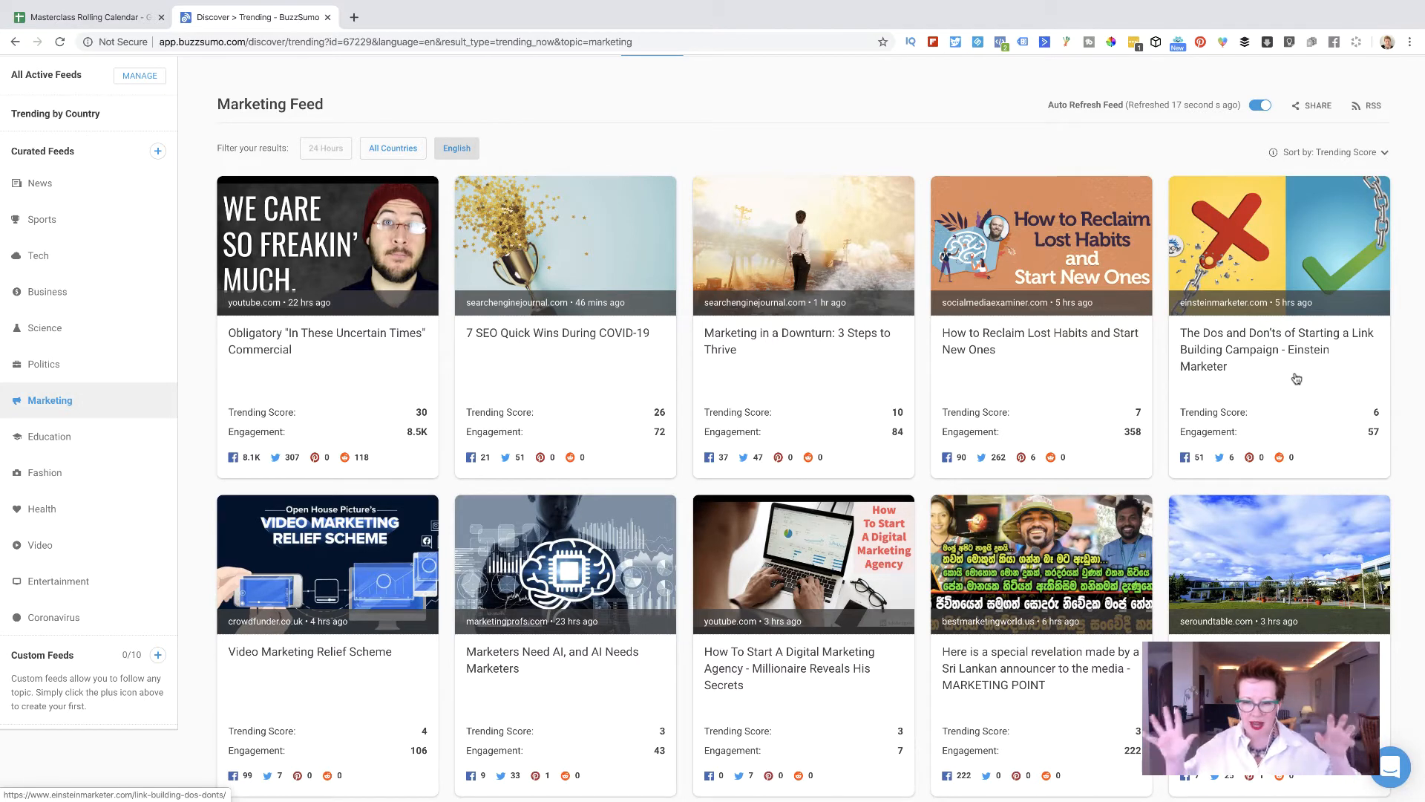
{"action": "left_click", "coordinate": [52, 474]}
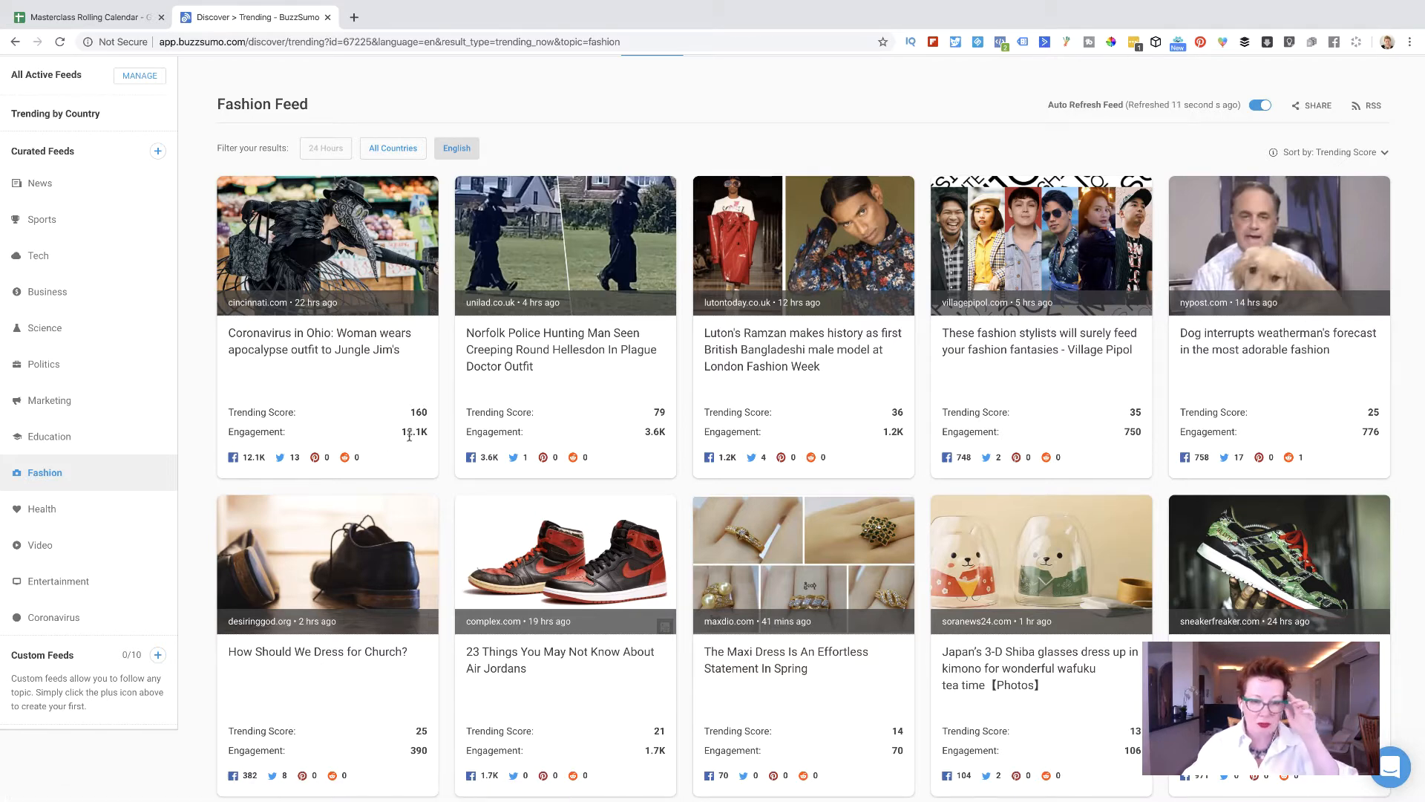
{"action": "scroll", "coordinate": [923, 566], "scroll_direction": "down", "scroll_amount": 3}
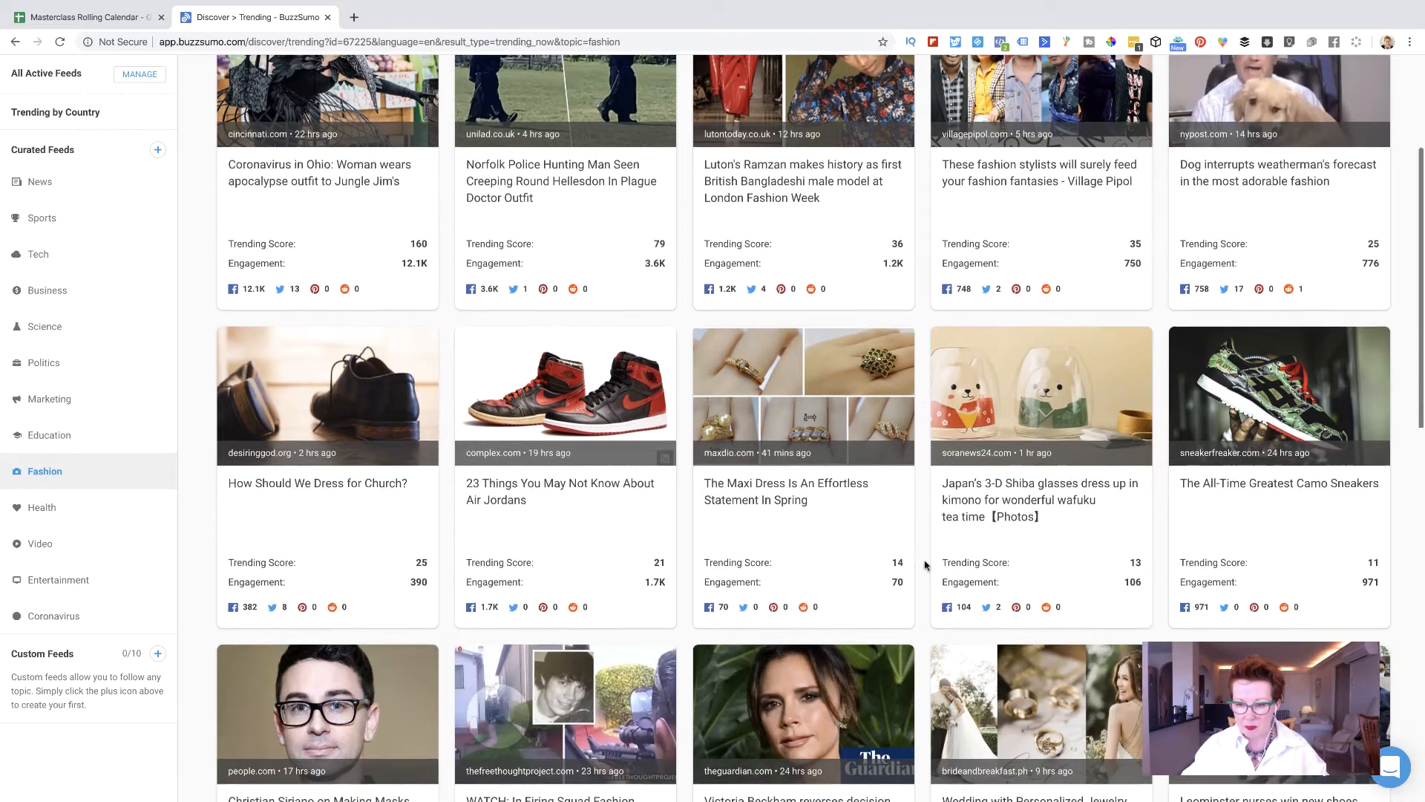
{"action": "scroll", "coordinate": [926, 565], "scroll_direction": "down", "scroll_amount": 3}
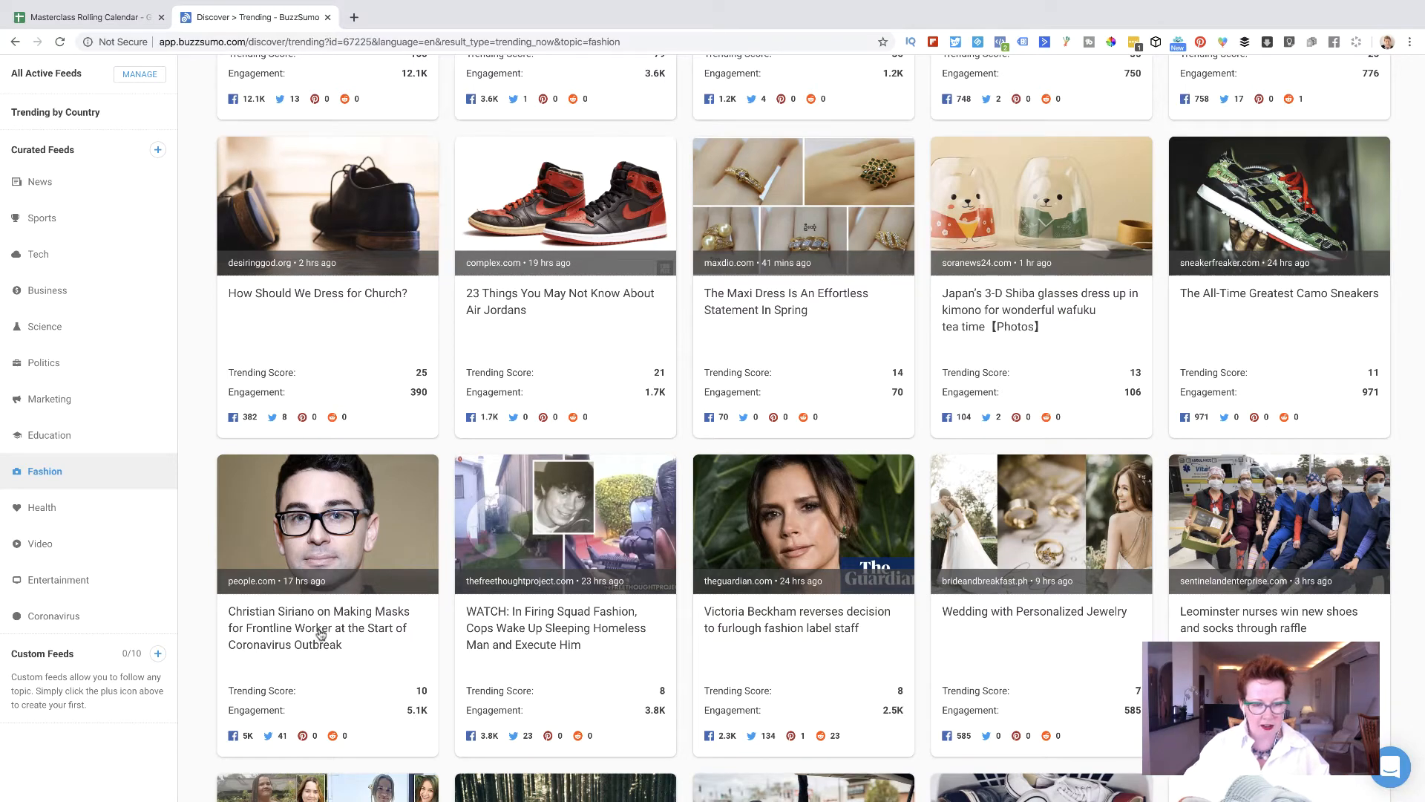
{"action": "scroll", "coordinate": [1136, 758], "scroll_direction": "down", "scroll_amount": 2}
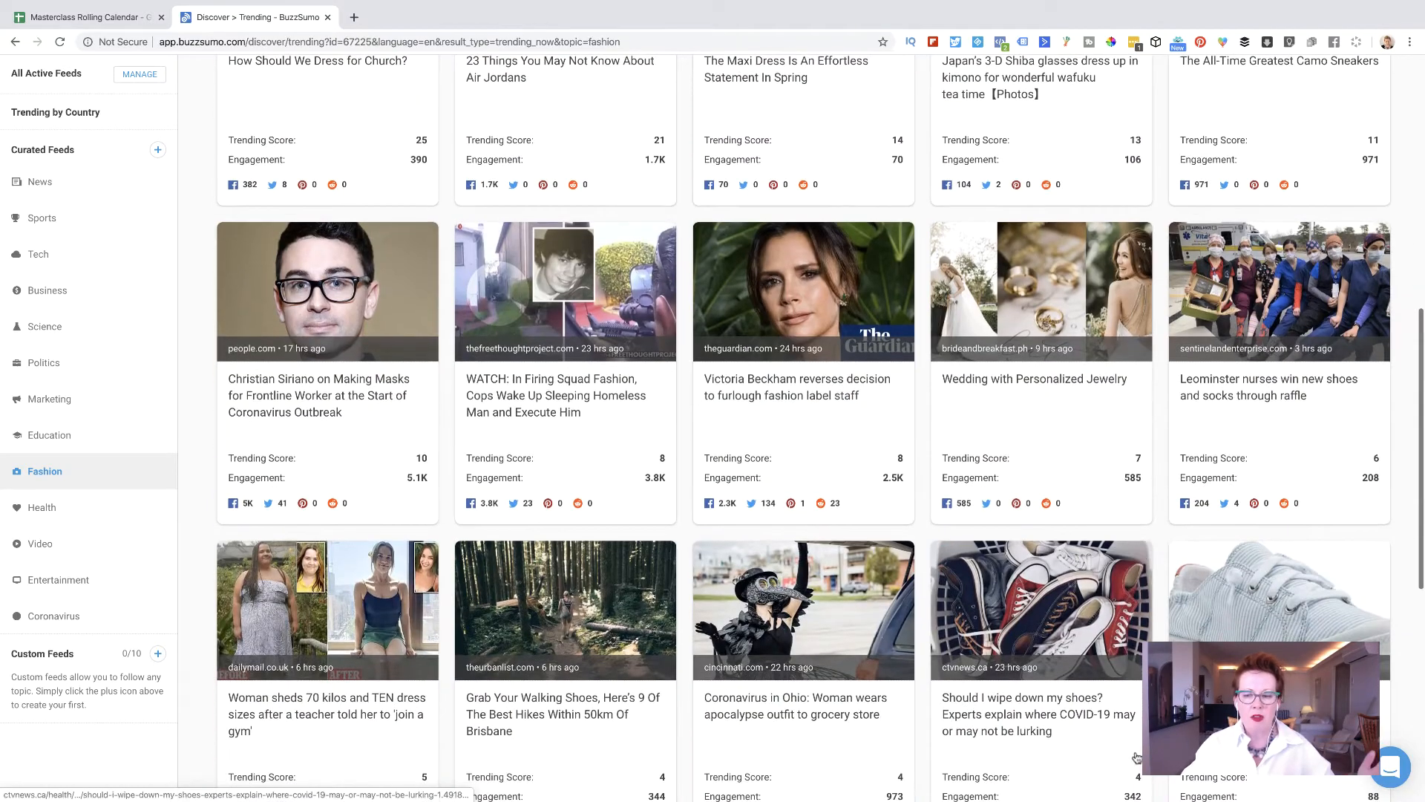
{"action": "scroll", "coordinate": [1136, 757], "scroll_direction": "up", "scroll_amount": 8}
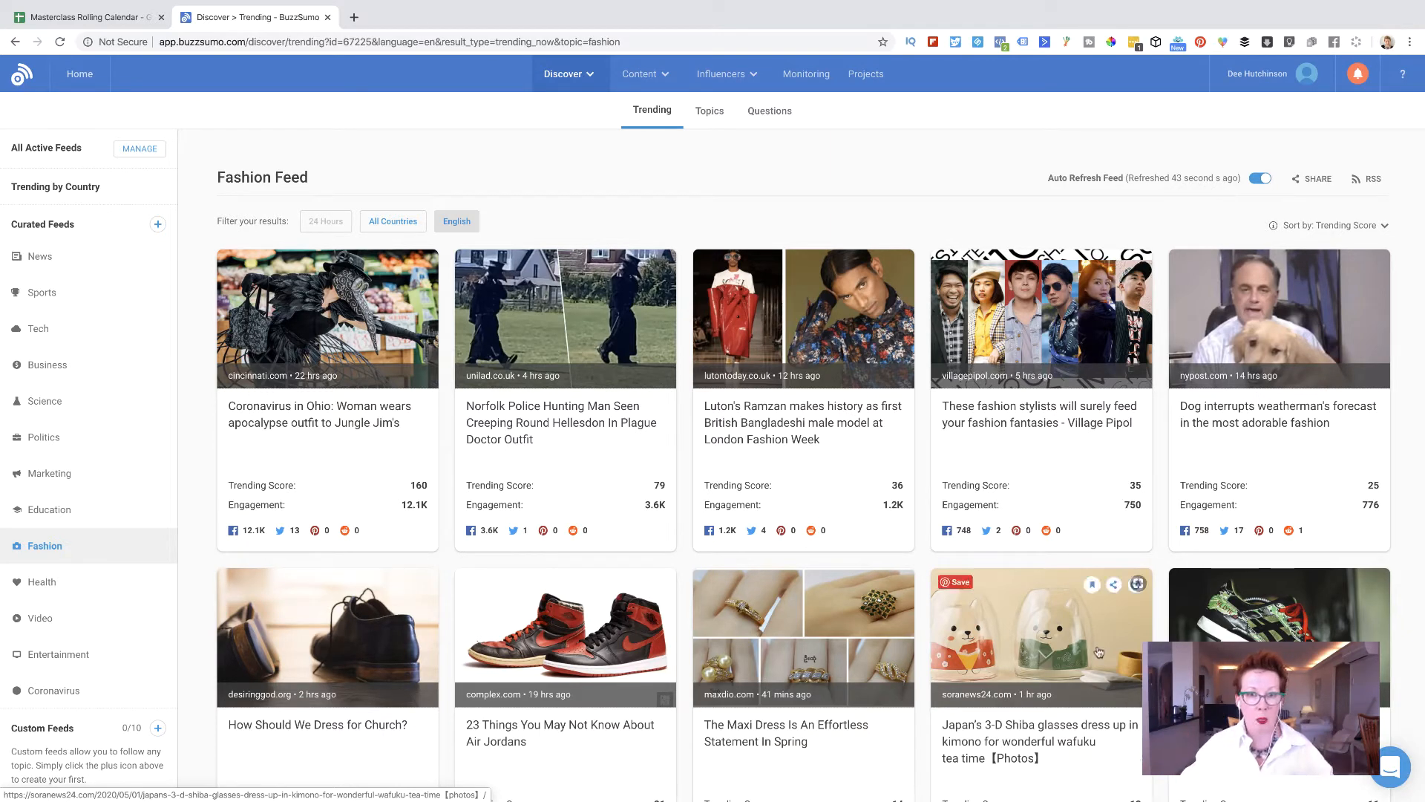
Search Discover Topics for content ideas about "beauty".
{"action": "left_click", "coordinate": [708, 111]}
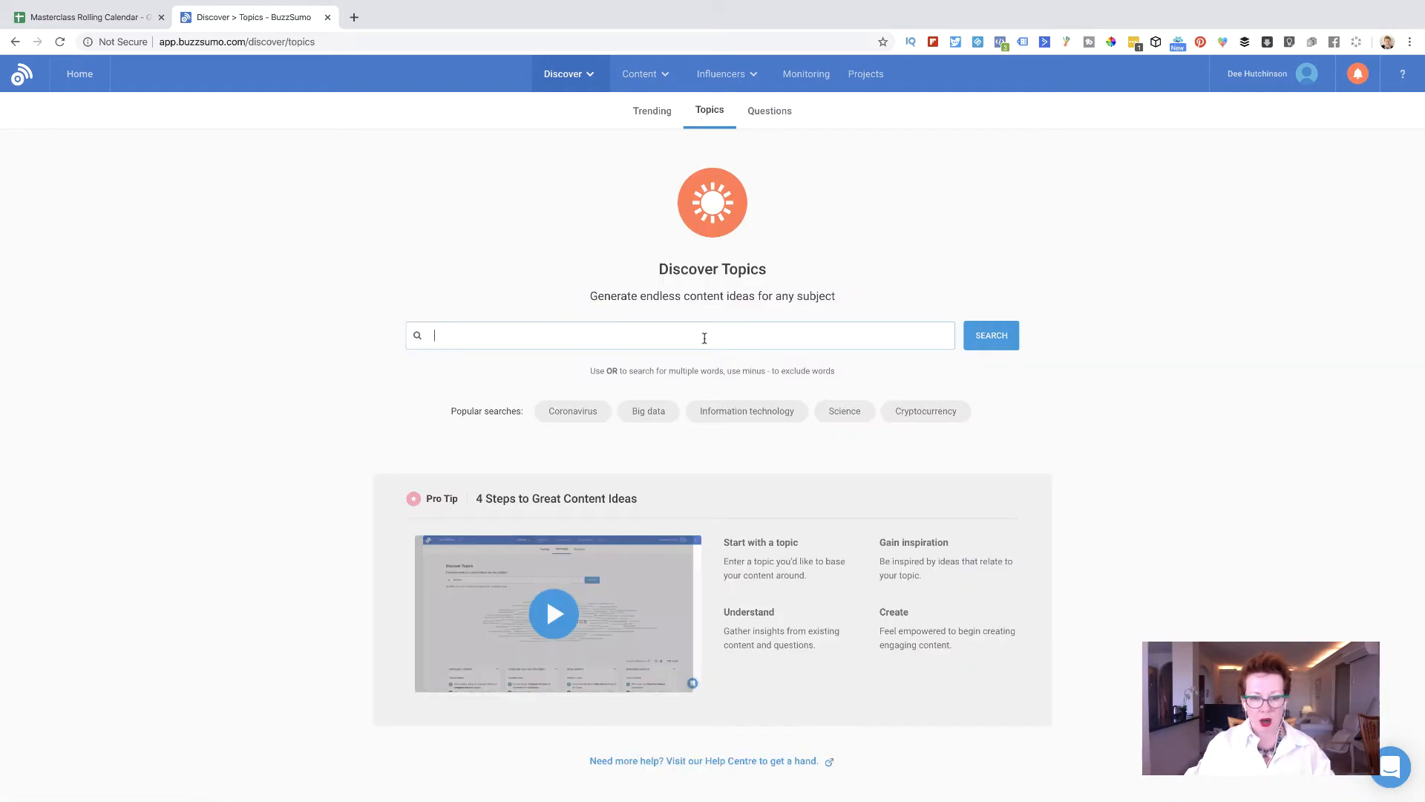
{"action": "type", "text": "beauty"}
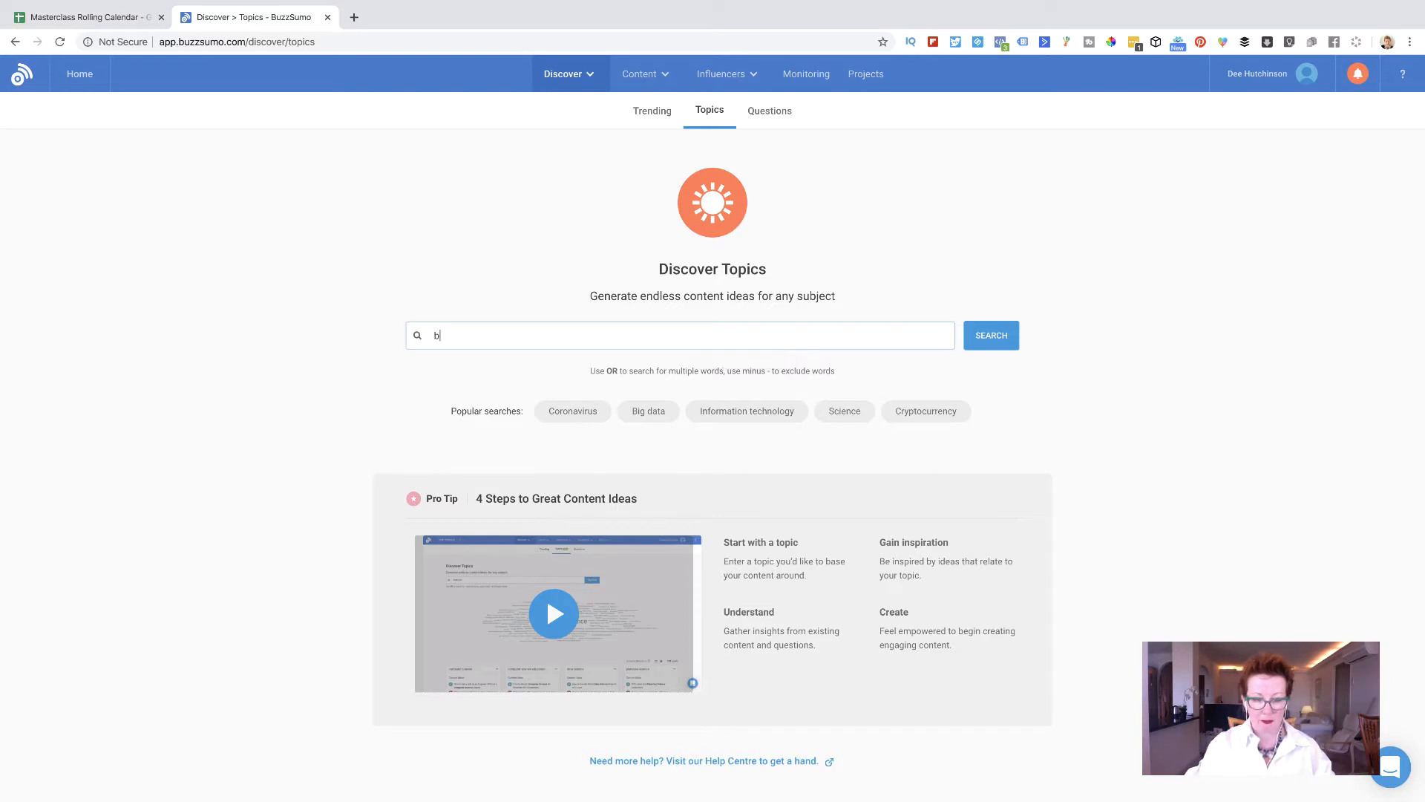
{"action": "left_click", "coordinate": [991, 337]}
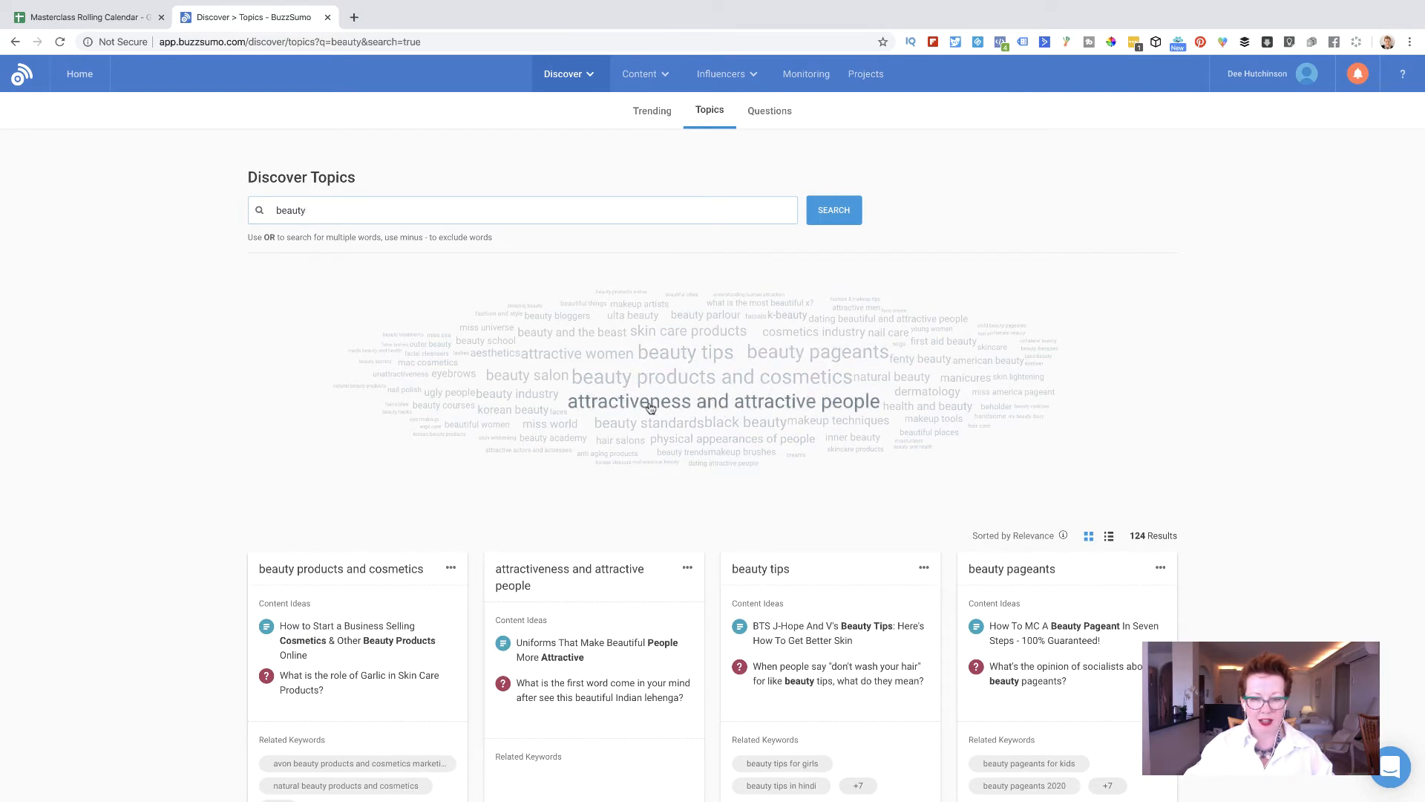
Look through the beauty topic cards, checking their content ideas and related keywords.
{"action": "scroll", "coordinate": [757, 583], "scroll_direction": "down", "scroll_amount": 3}
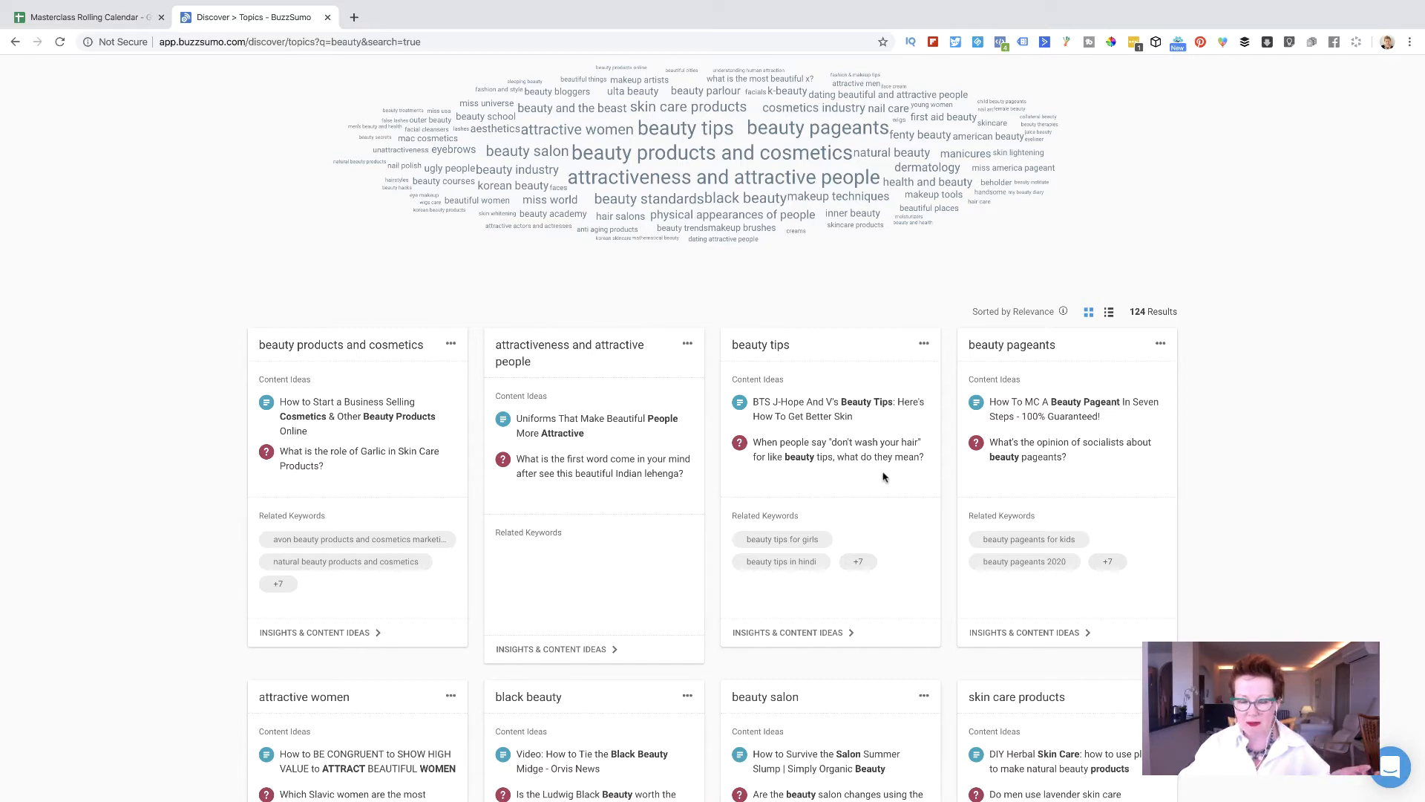
{"action": "scroll", "coordinate": [884, 477], "scroll_direction": "down", "scroll_amount": 5}
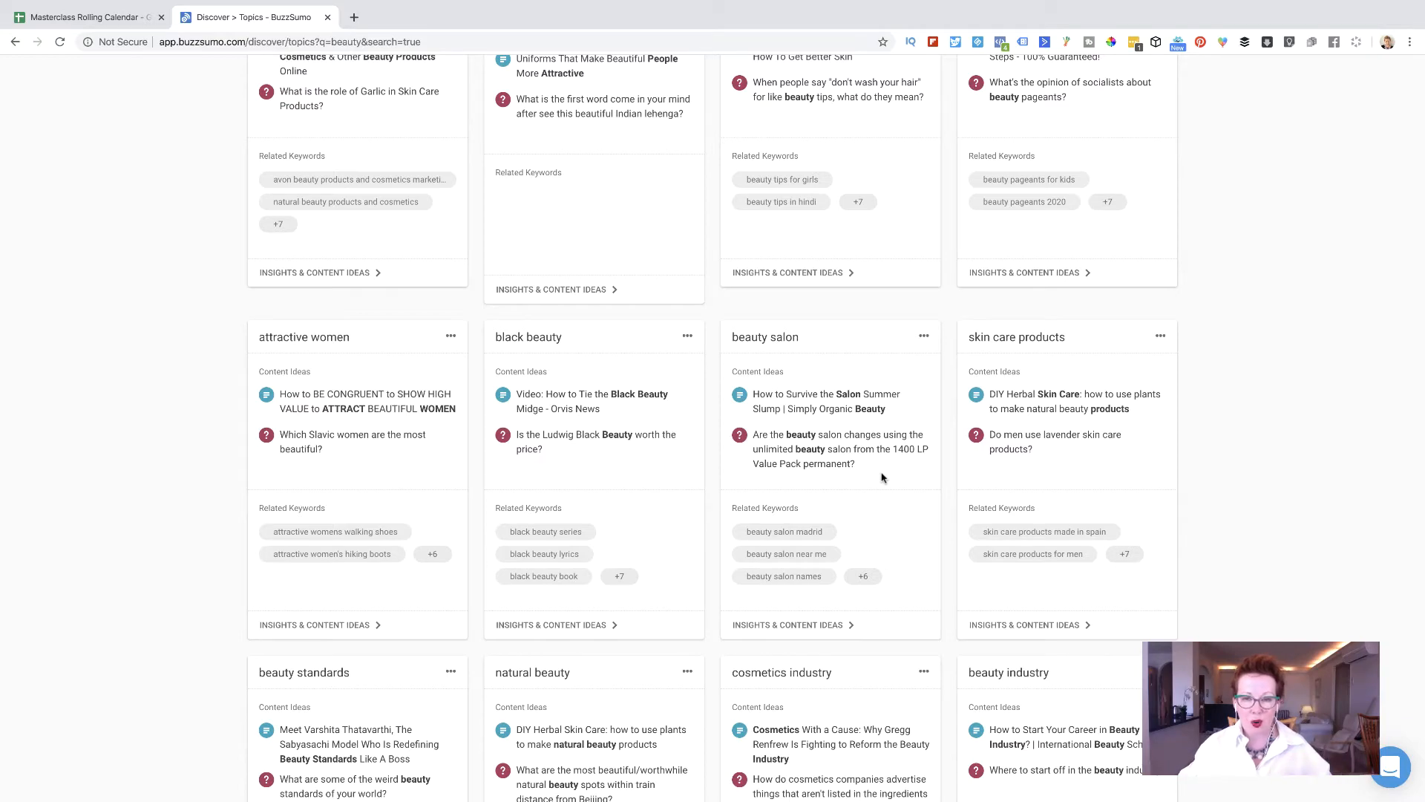
{"action": "scroll", "coordinate": [884, 476], "scroll_direction": "up", "scroll_amount": 8}
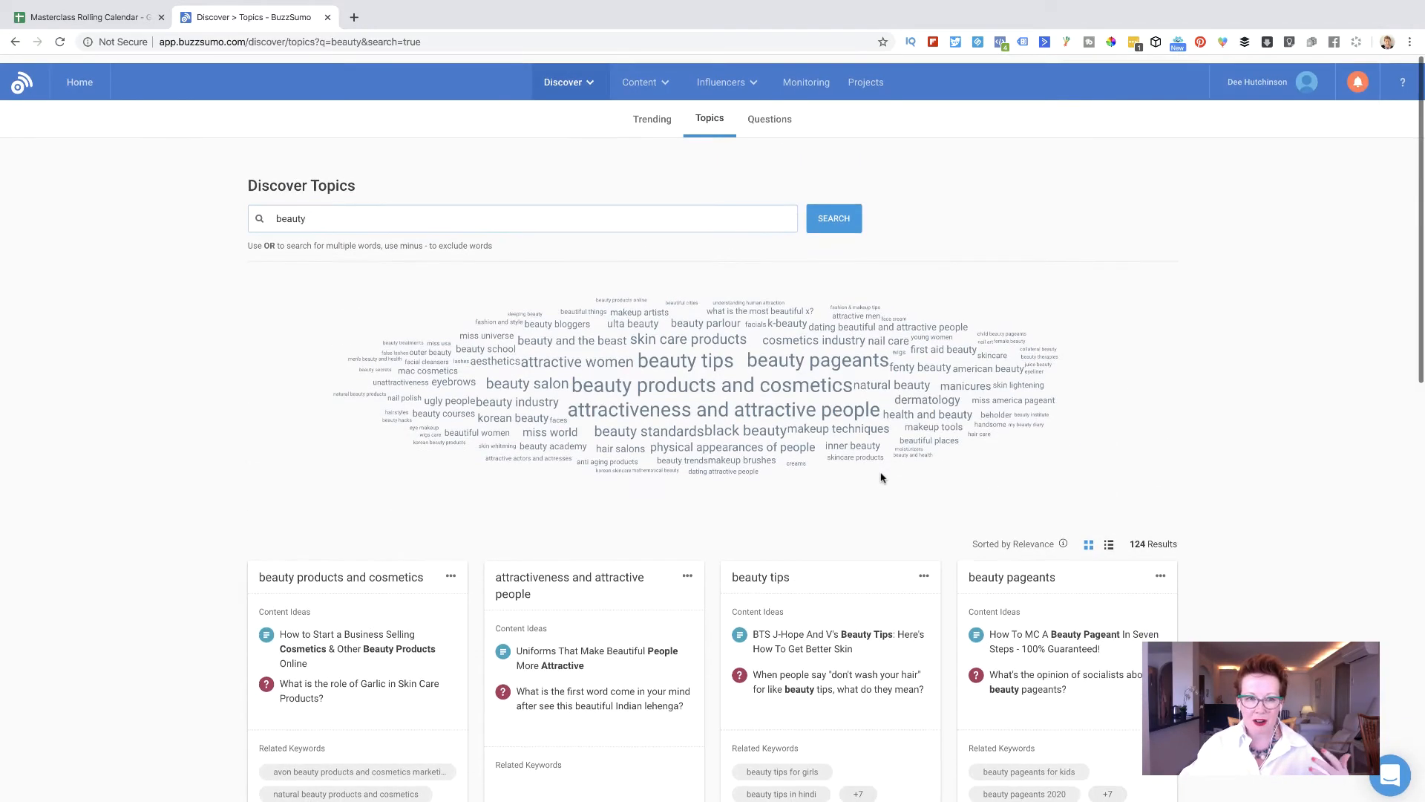
Search Discover Questions by keyword for "losing weight".
{"action": "left_click", "coordinate": [780, 117]}
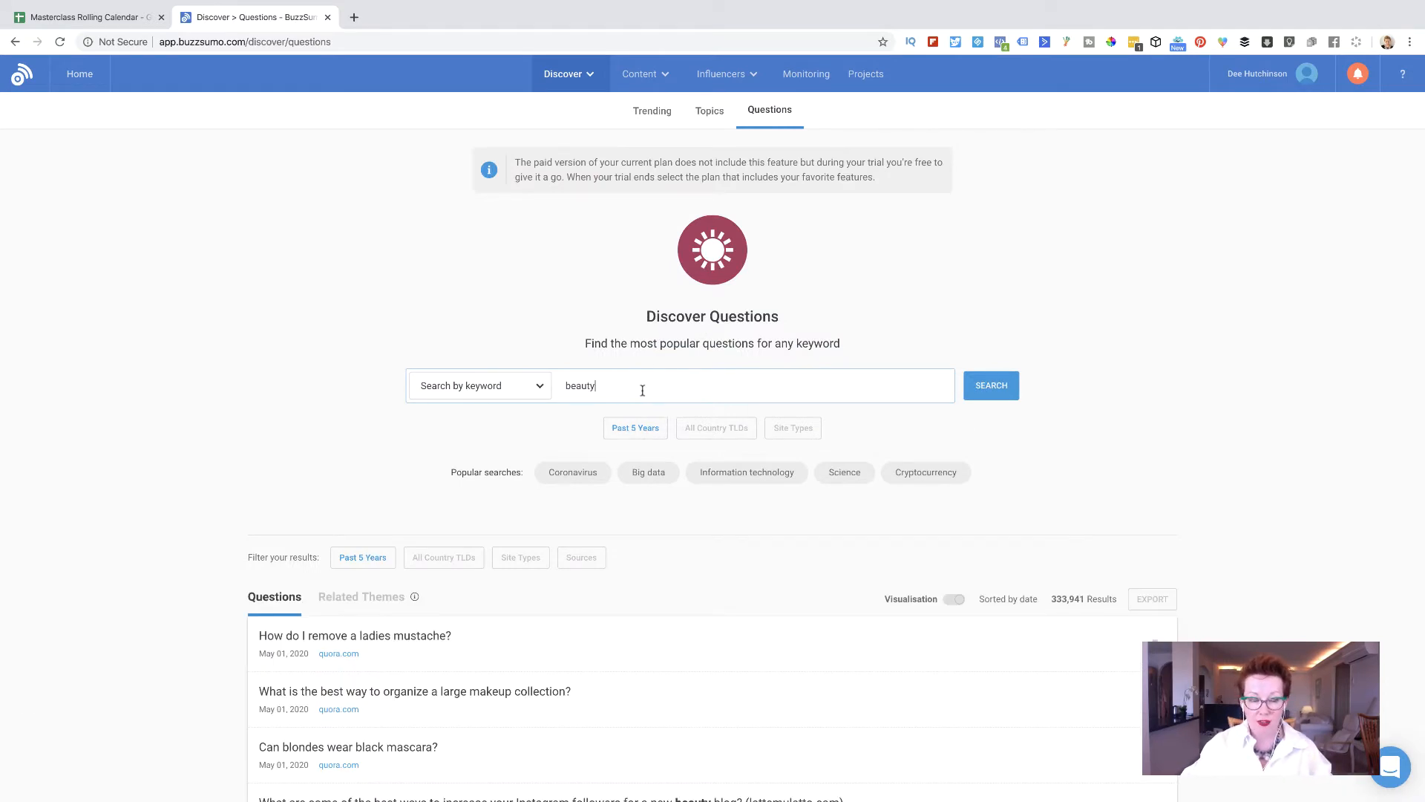
{"action": "left_click_drag", "start_coordinate": [643, 391], "coordinate": [561, 386]}
{"action": "key", "text": "BackSpace"}
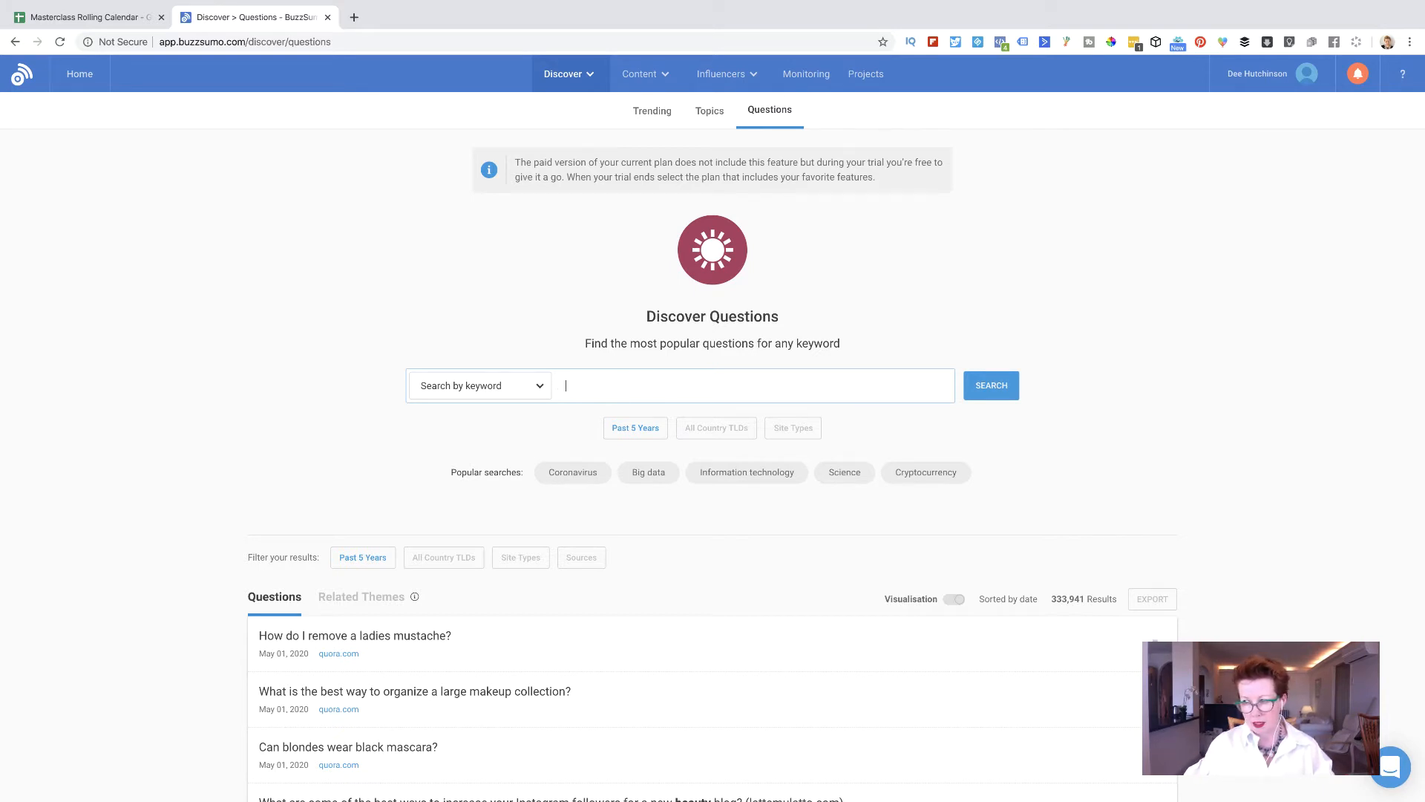
{"action": "left_click", "coordinate": [995, 400]}
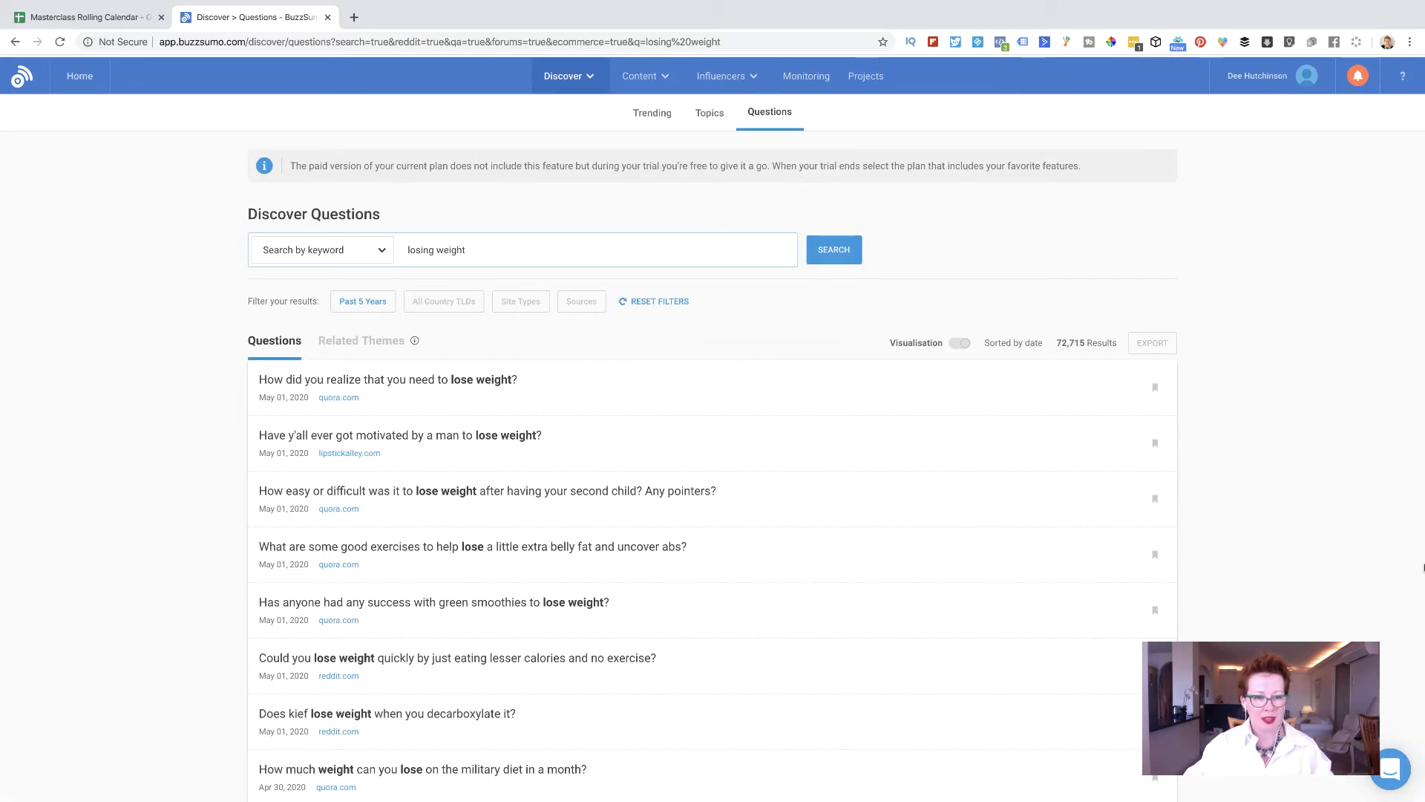
Read through the list of questions people ask about losing weight, with their dates and source sites.
{"action": "scroll", "coordinate": [366, 408], "scroll_direction": "down", "scroll_amount": 1}
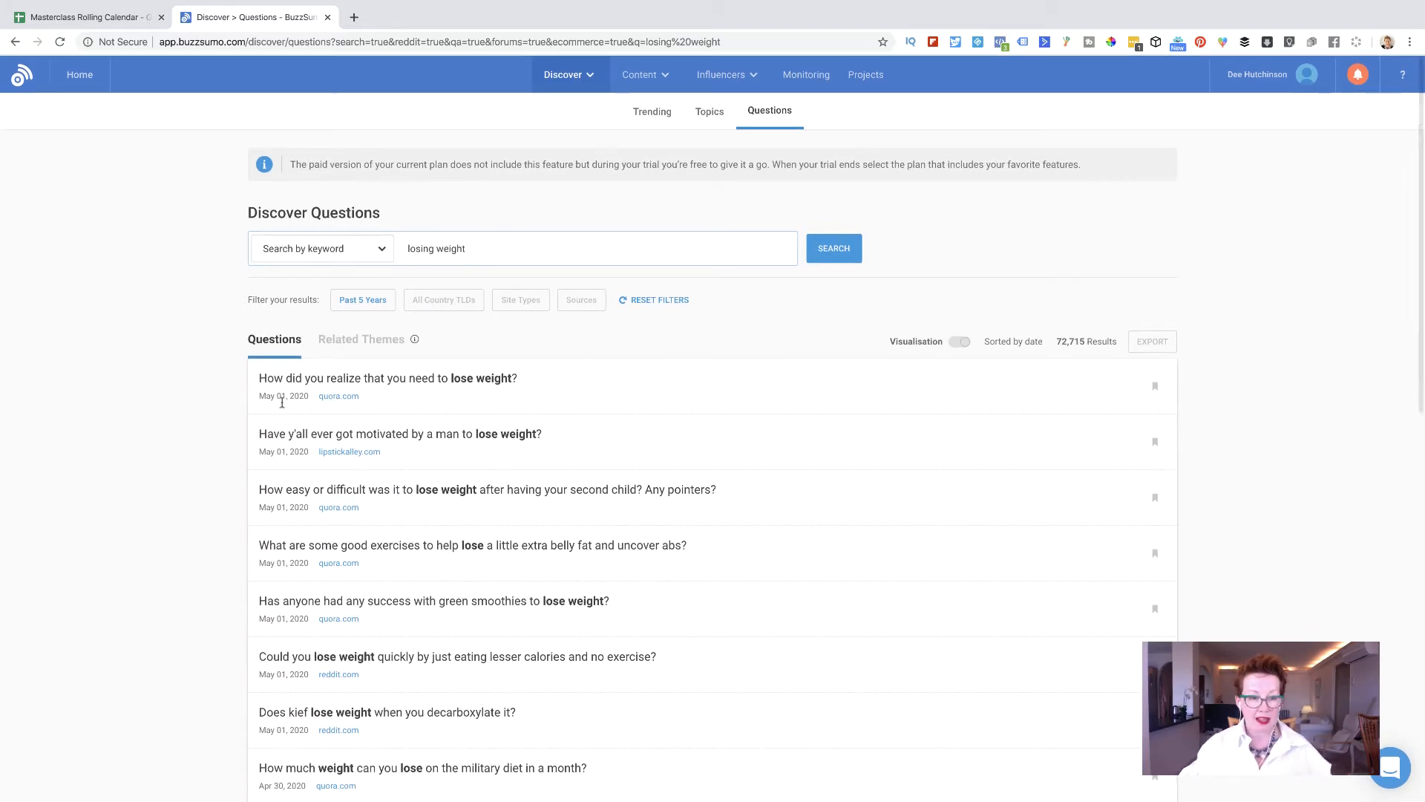
{"action": "scroll", "coordinate": [400, 398], "scroll_direction": "down", "scroll_amount": 1}
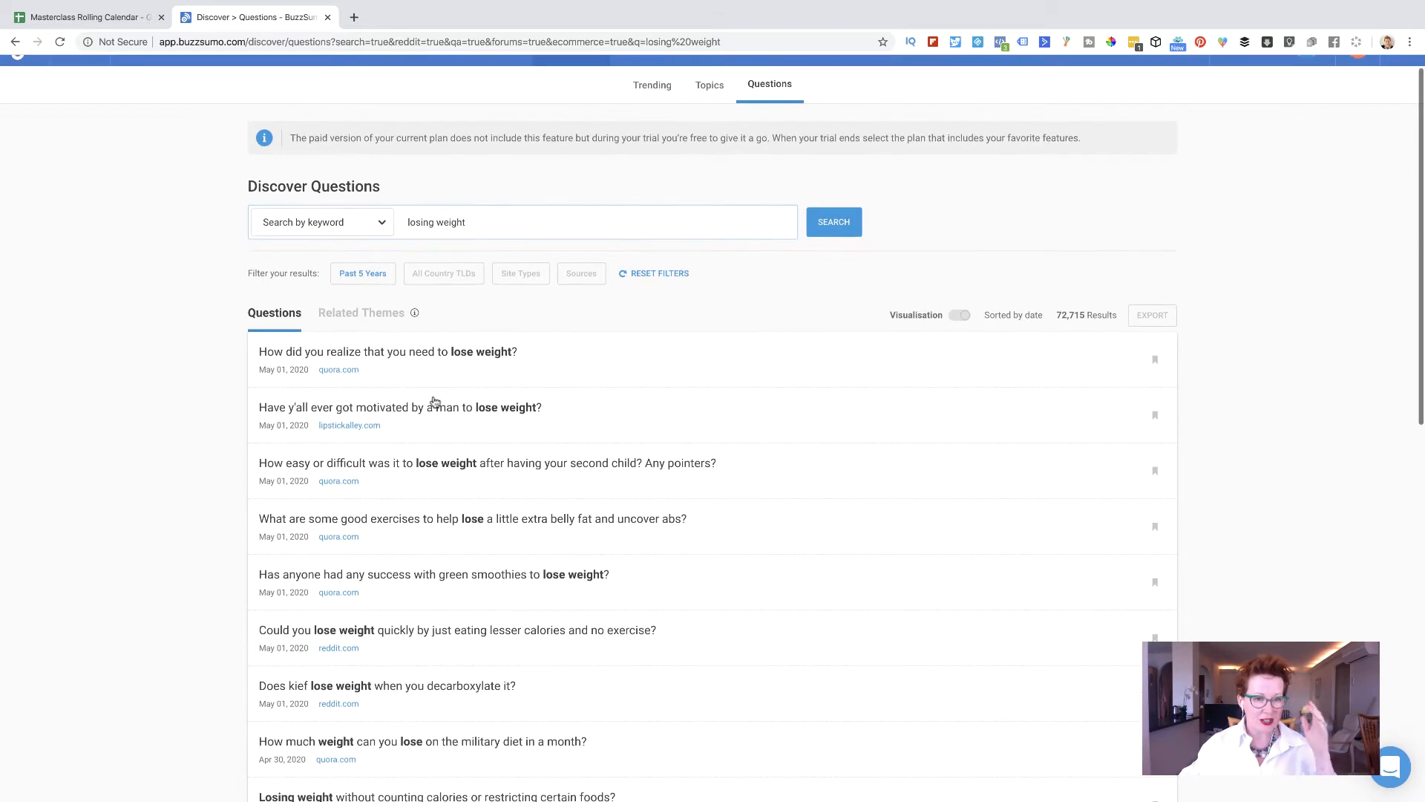
{"action": "scroll", "coordinate": [334, 420], "scroll_direction": "down", "scroll_amount": 1}
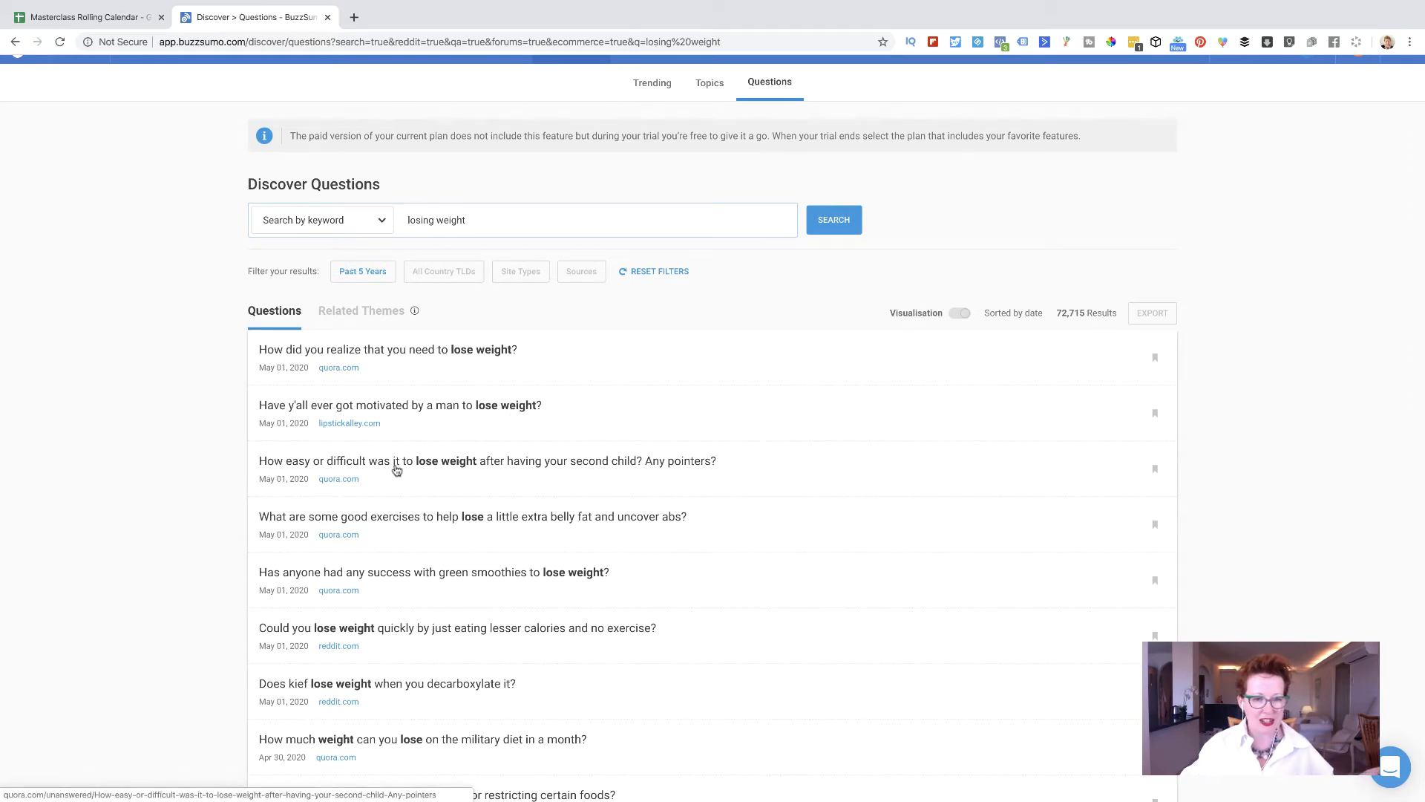
{"action": "scroll", "coordinate": [537, 661], "scroll_direction": "down", "scroll_amount": 1}
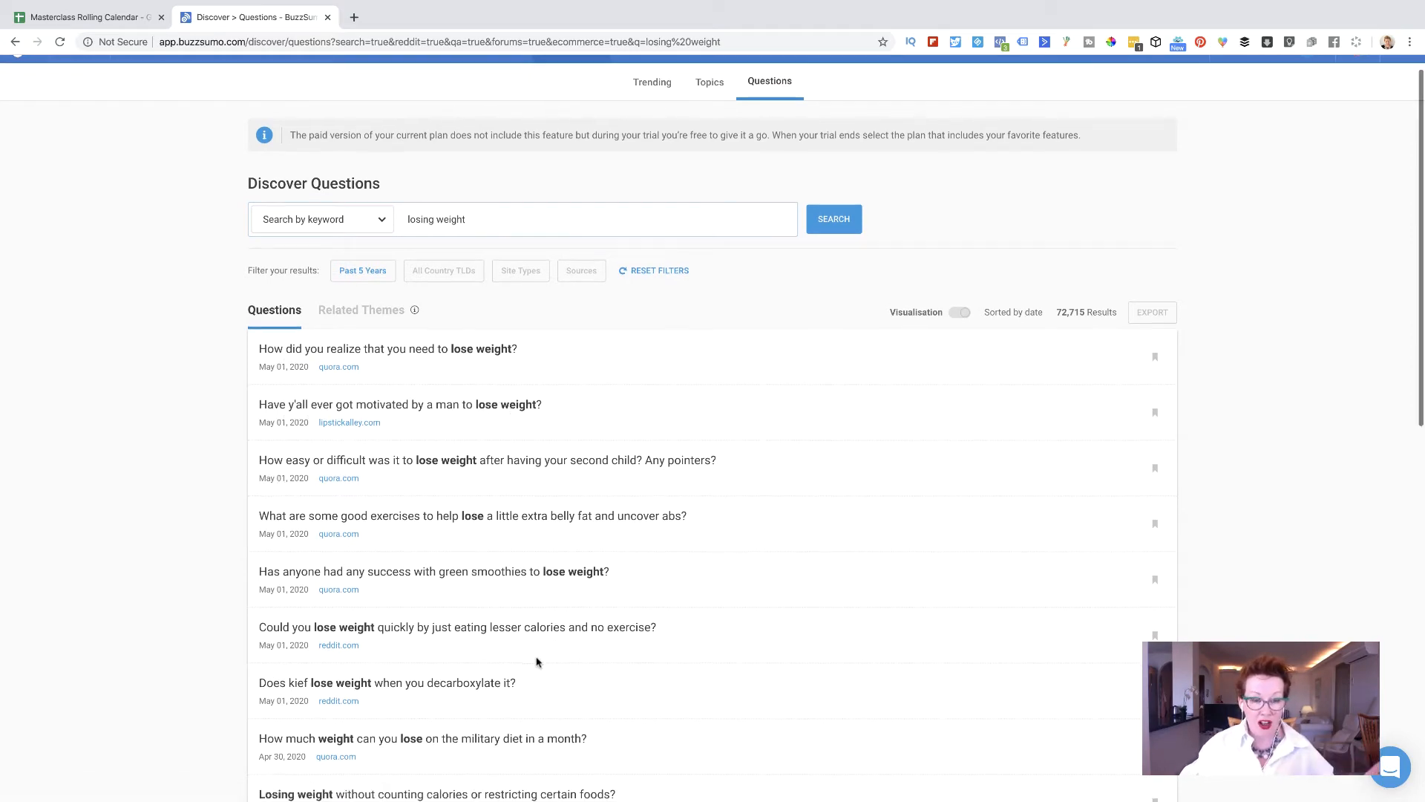
{"action": "scroll", "coordinate": [537, 662], "scroll_direction": "down", "scroll_amount": 3}
{"action": "scroll", "coordinate": [543, 660], "scroll_direction": "up", "scroll_amount": 4}
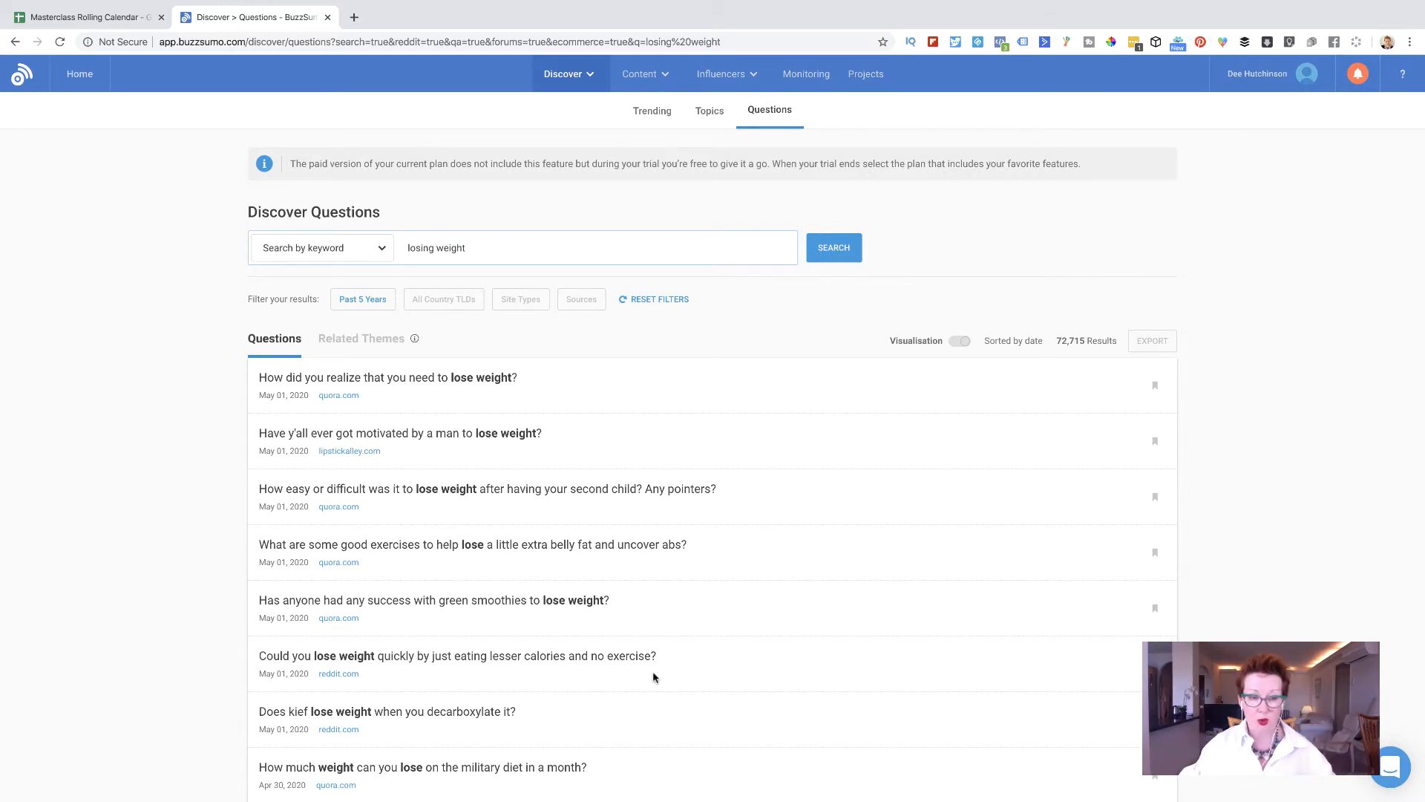
{"action": "scroll", "coordinate": [653, 677], "scroll_direction": "down", "scroll_amount": 3}
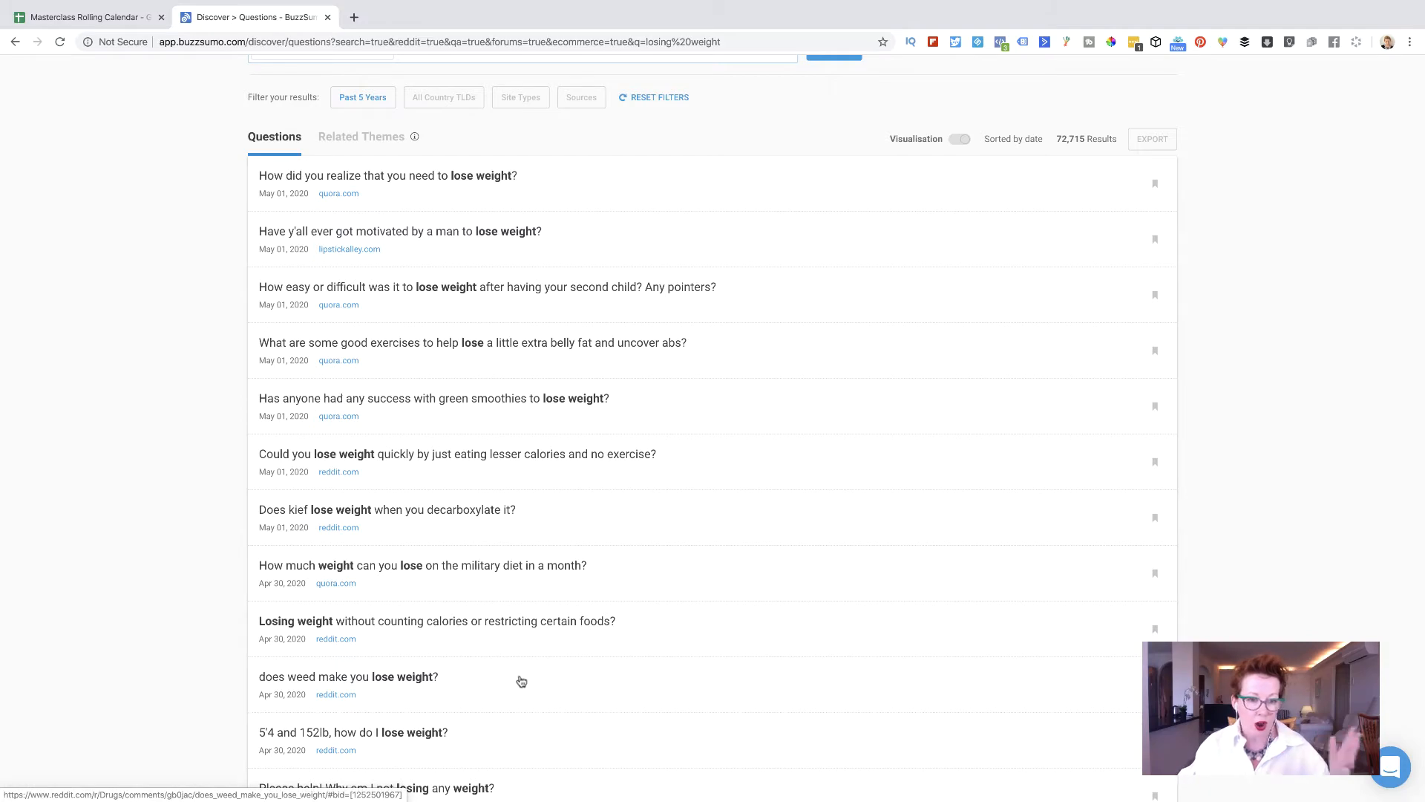
{"action": "scroll", "coordinate": [490, 665], "scroll_direction": "down", "scroll_amount": 7}
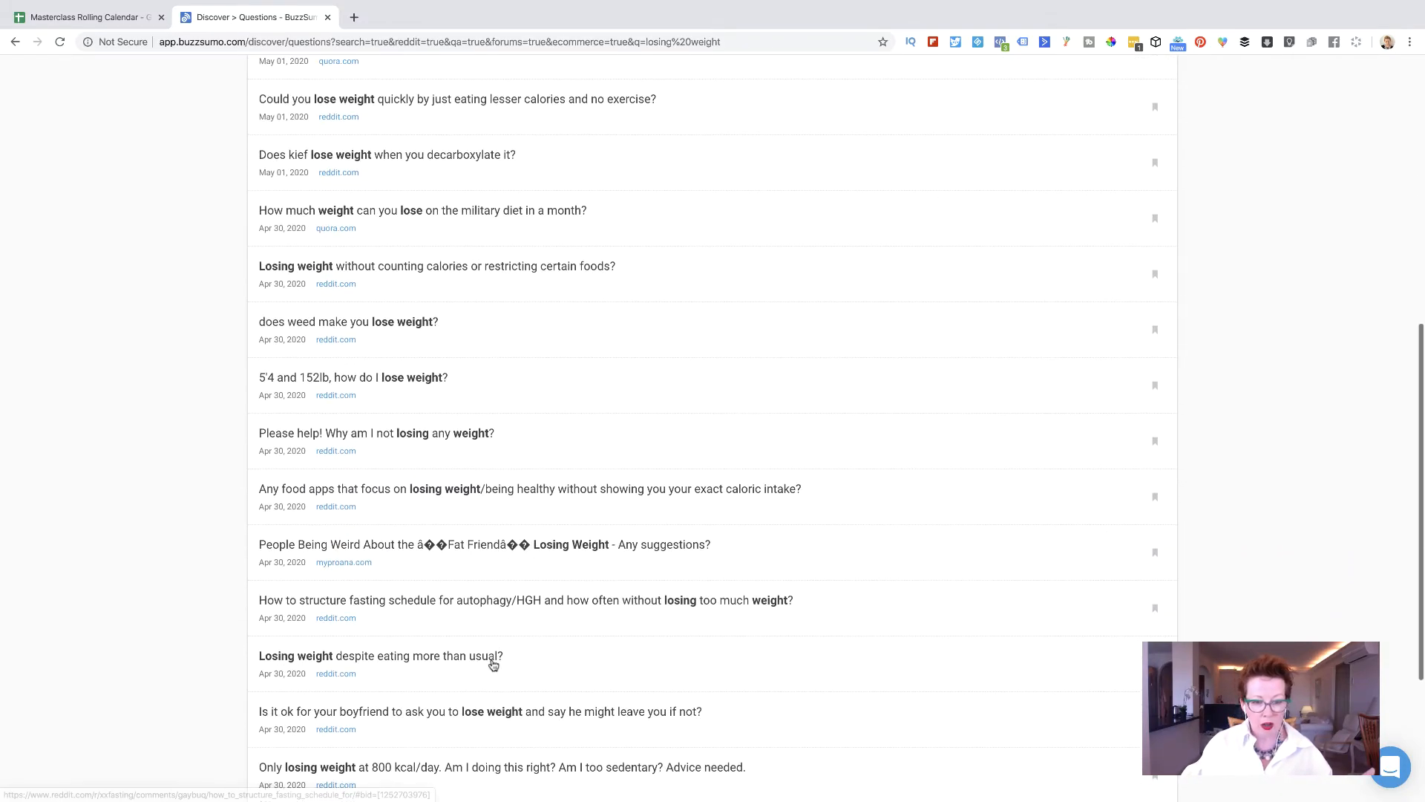
{"action": "scroll", "coordinate": [493, 664], "scroll_direction": "down", "scroll_amount": 3}
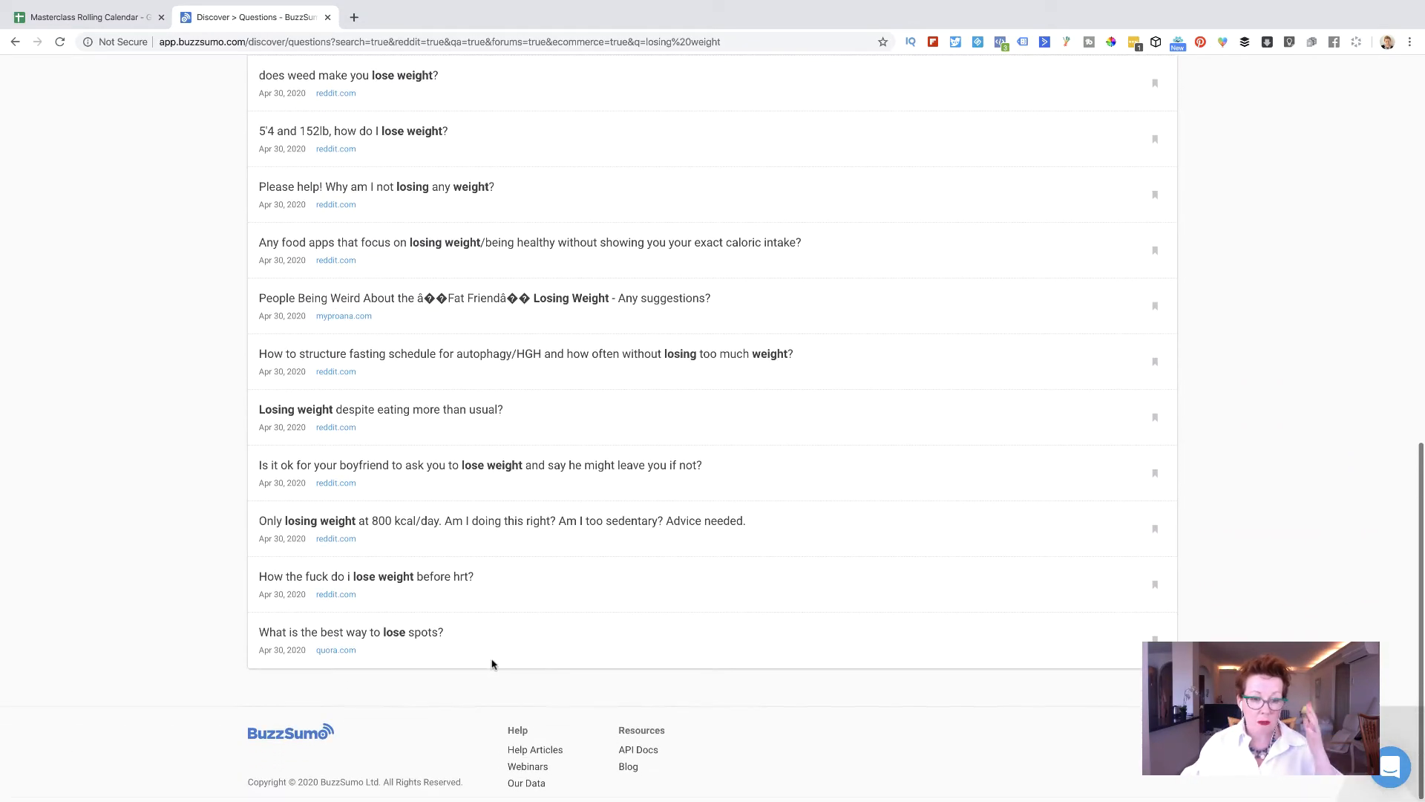
{"action": "scroll", "coordinate": [494, 664], "scroll_direction": "up", "scroll_amount": 20}
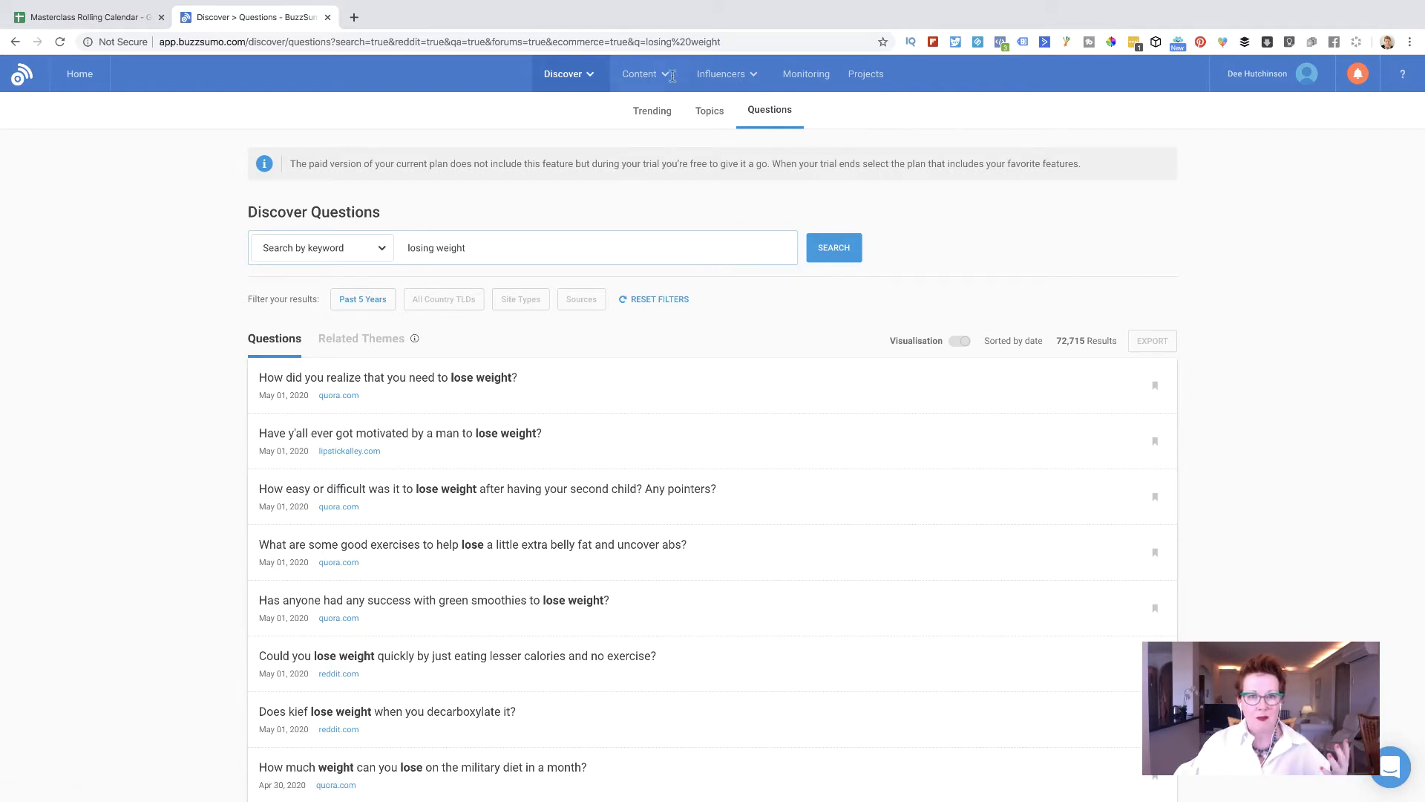
Return to the home page and open the Facebook search under Research Popular Content.
{"action": "mouse_move", "coordinate": [573, 80]}
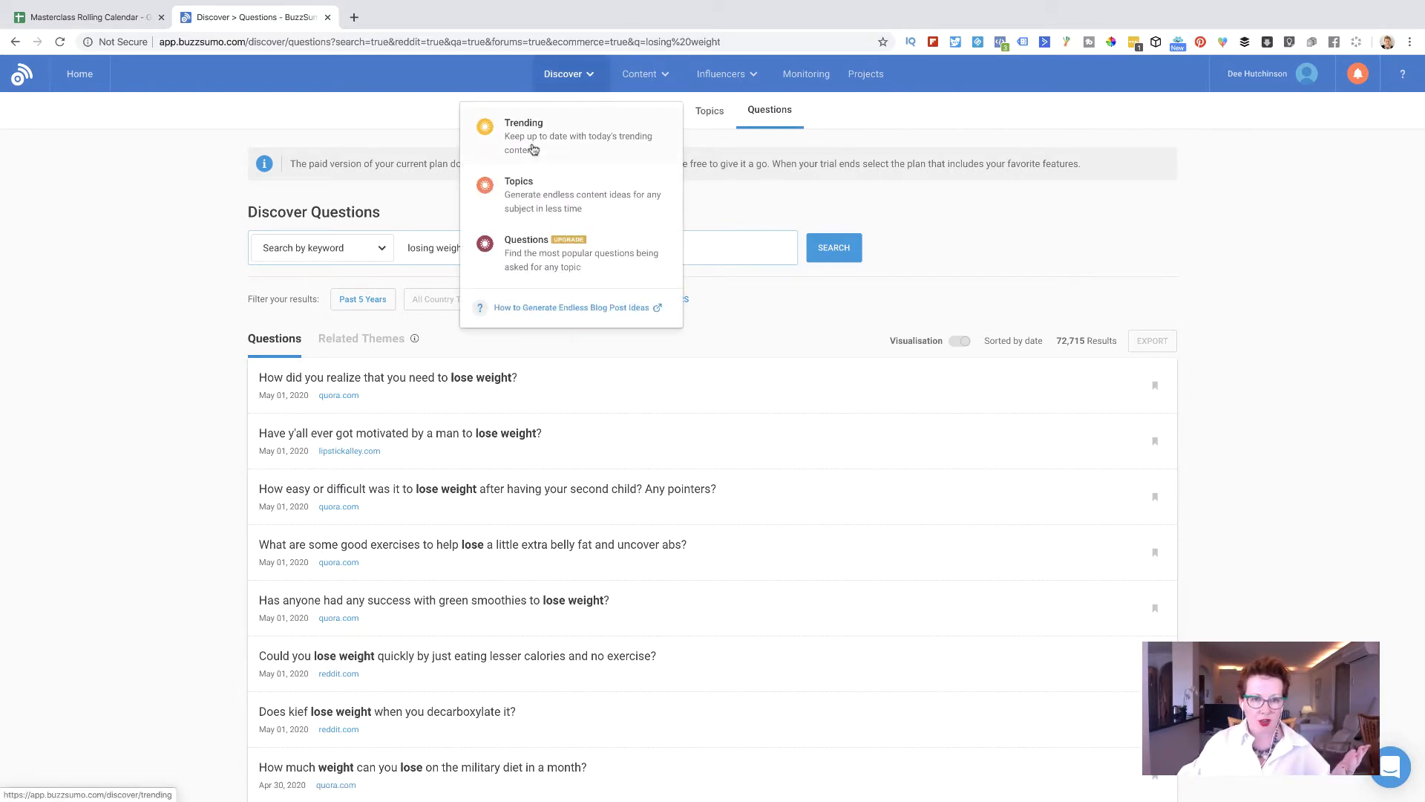
{"action": "mouse_move", "coordinate": [642, 75]}
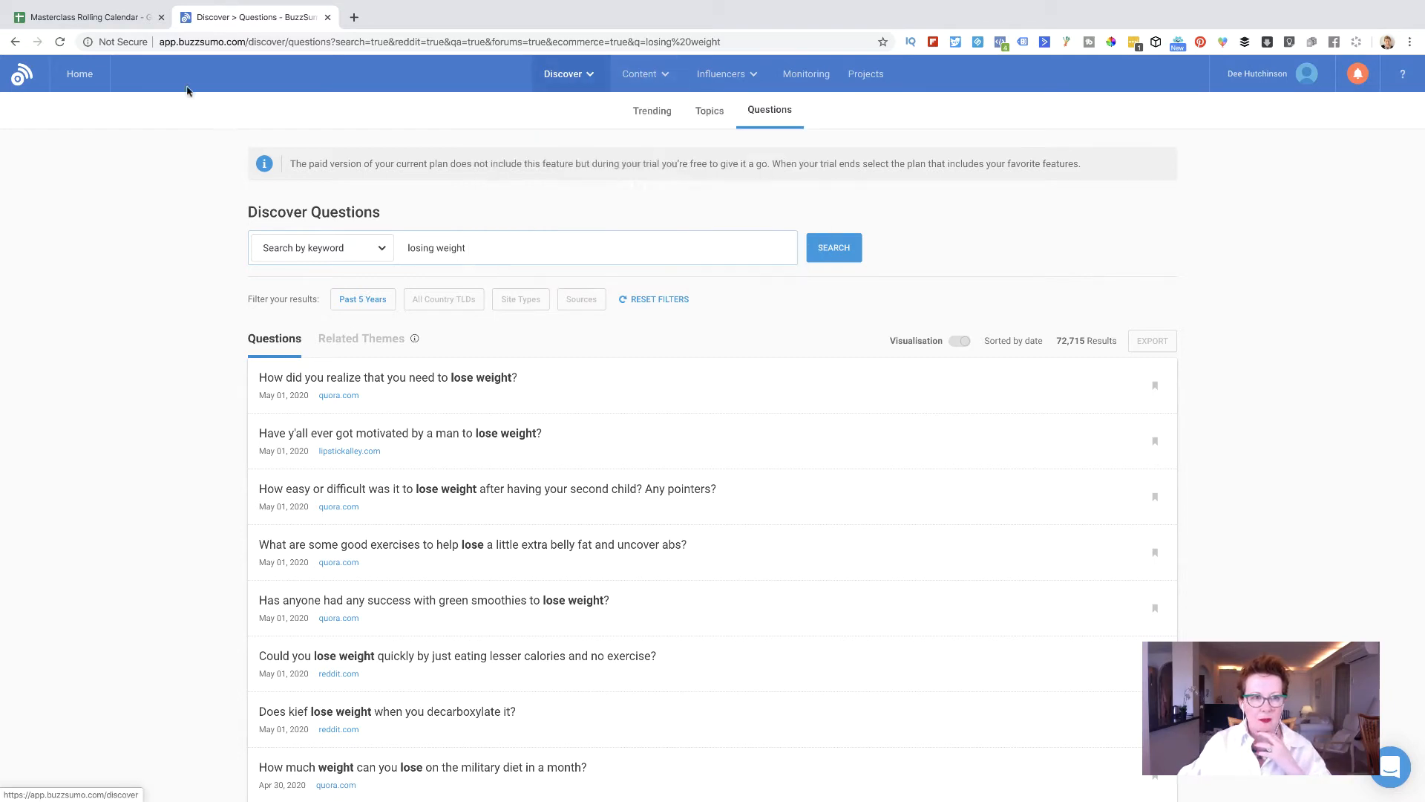
{"action": "left_click", "coordinate": [80, 74]}
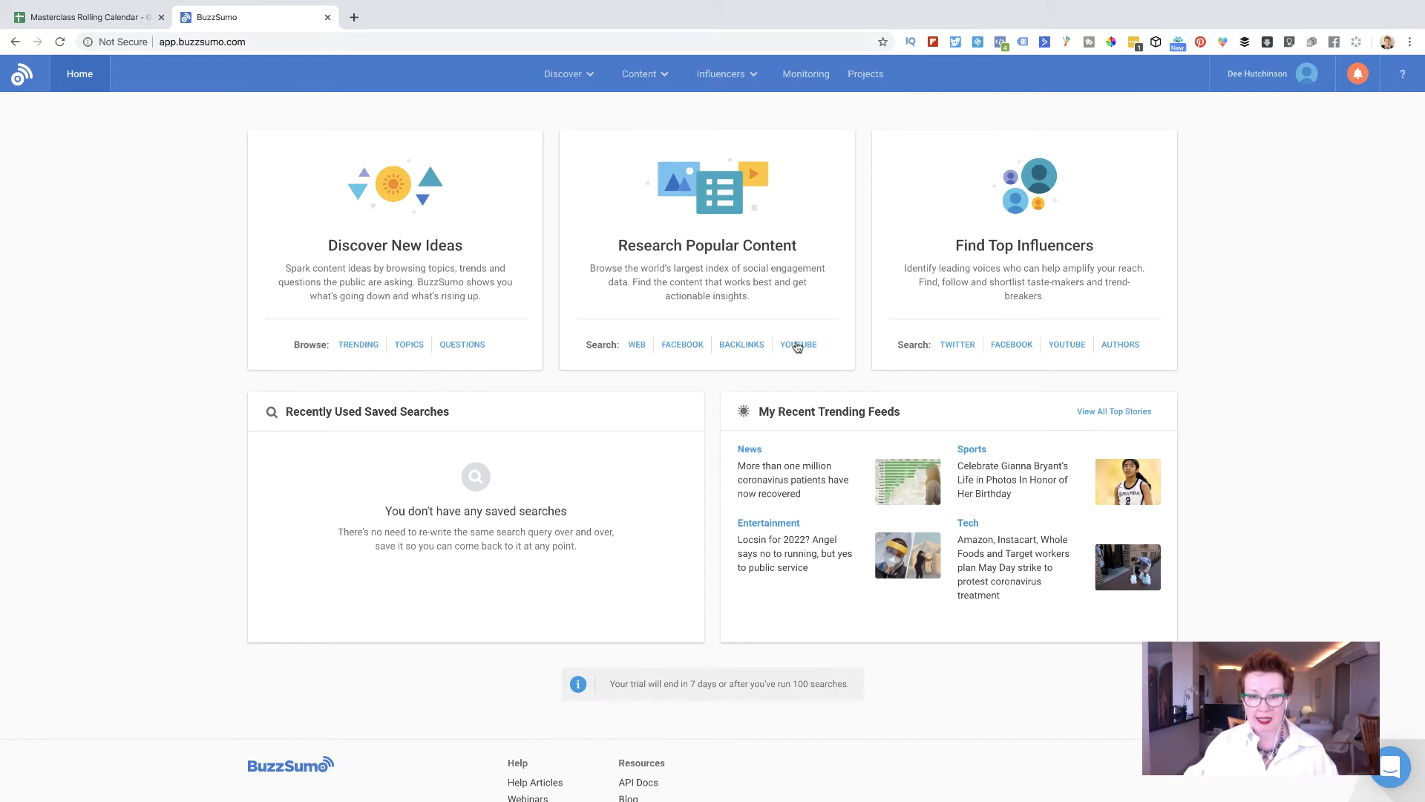
{"action": "left_click", "coordinate": [688, 352]}
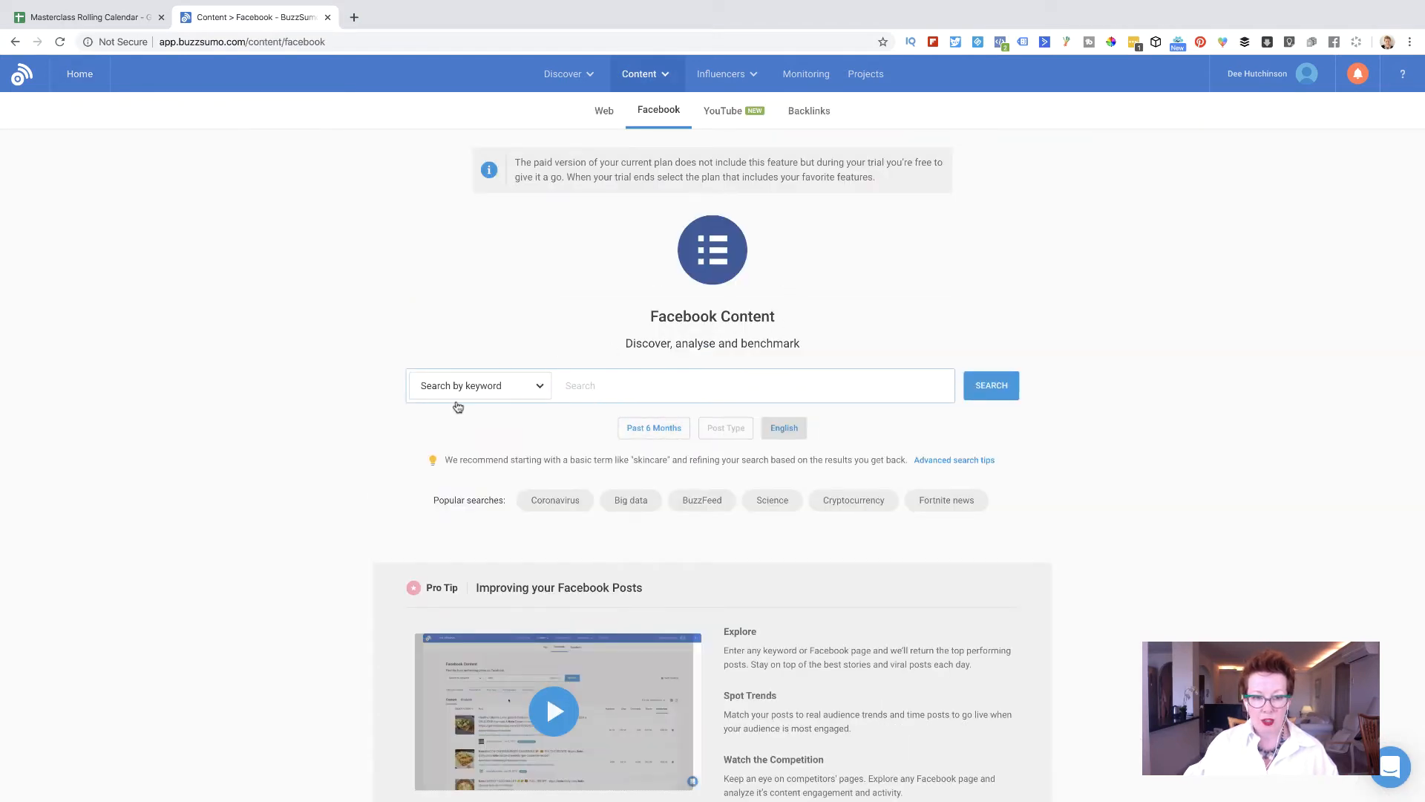
Search Facebook Content by keyword for "online courses".
{"action": "left_click", "coordinate": [539, 387]}
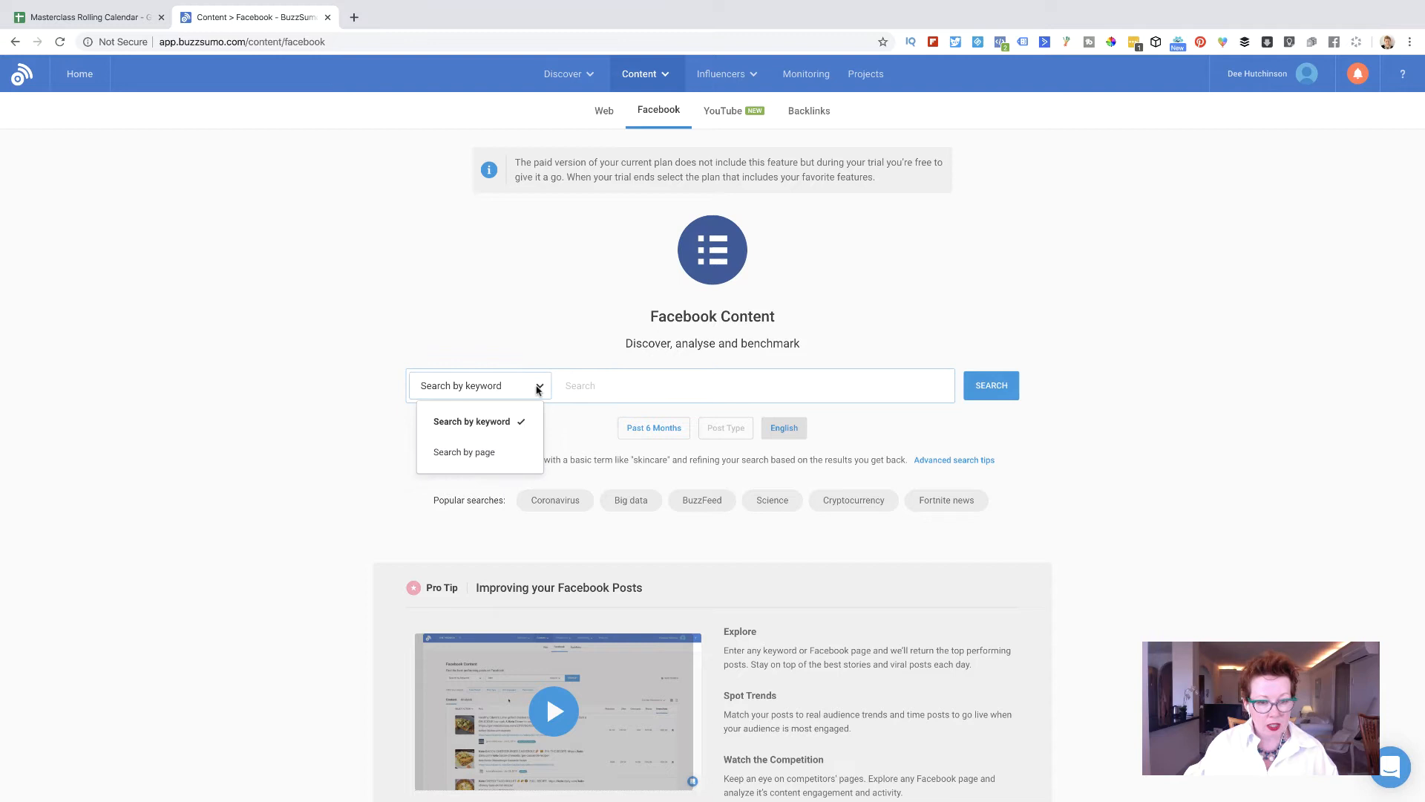
{"action": "left_click", "coordinate": [582, 384]}
{"action": "left_click", "coordinate": [542, 388]}
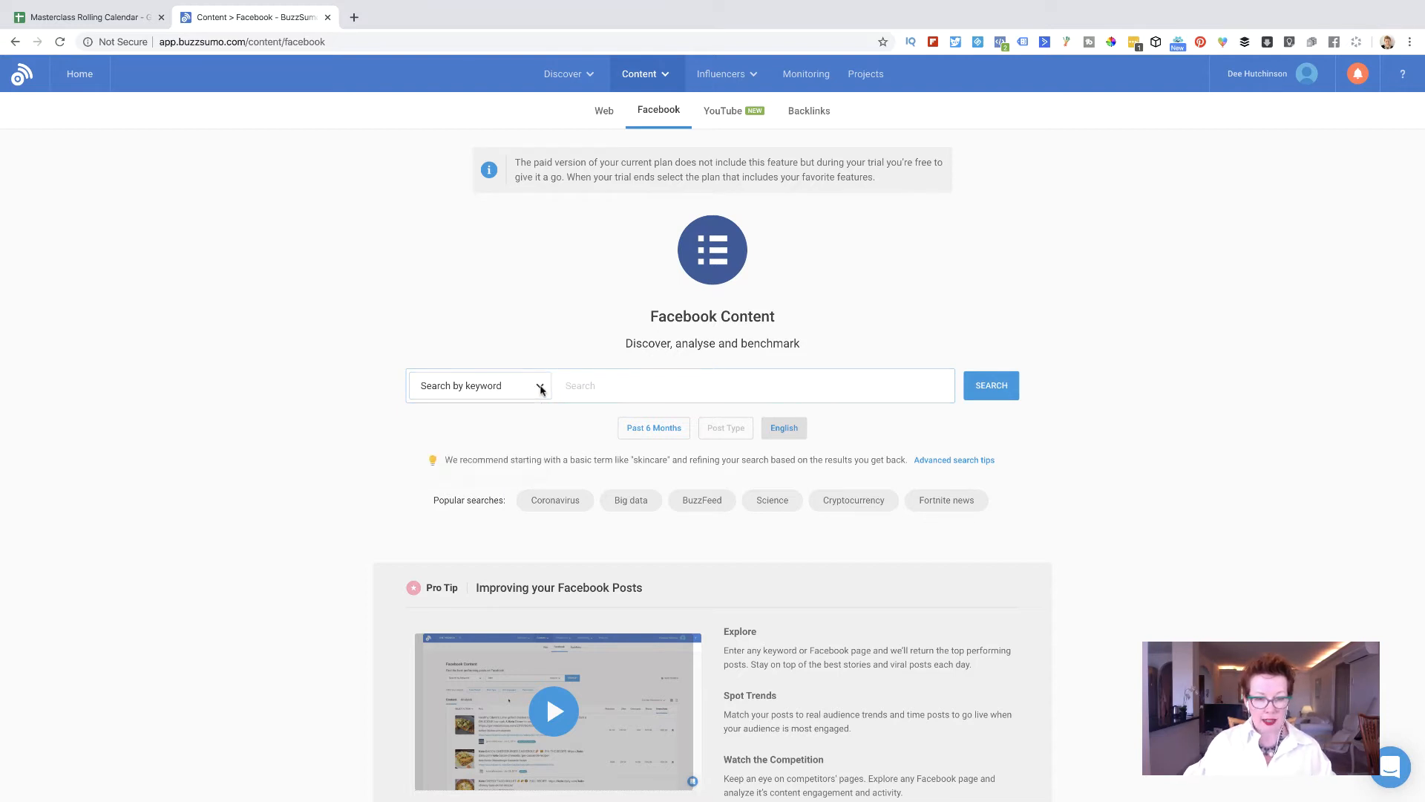
{"action": "left_click", "coordinate": [541, 388]}
{"action": "left_click", "coordinate": [570, 390]}
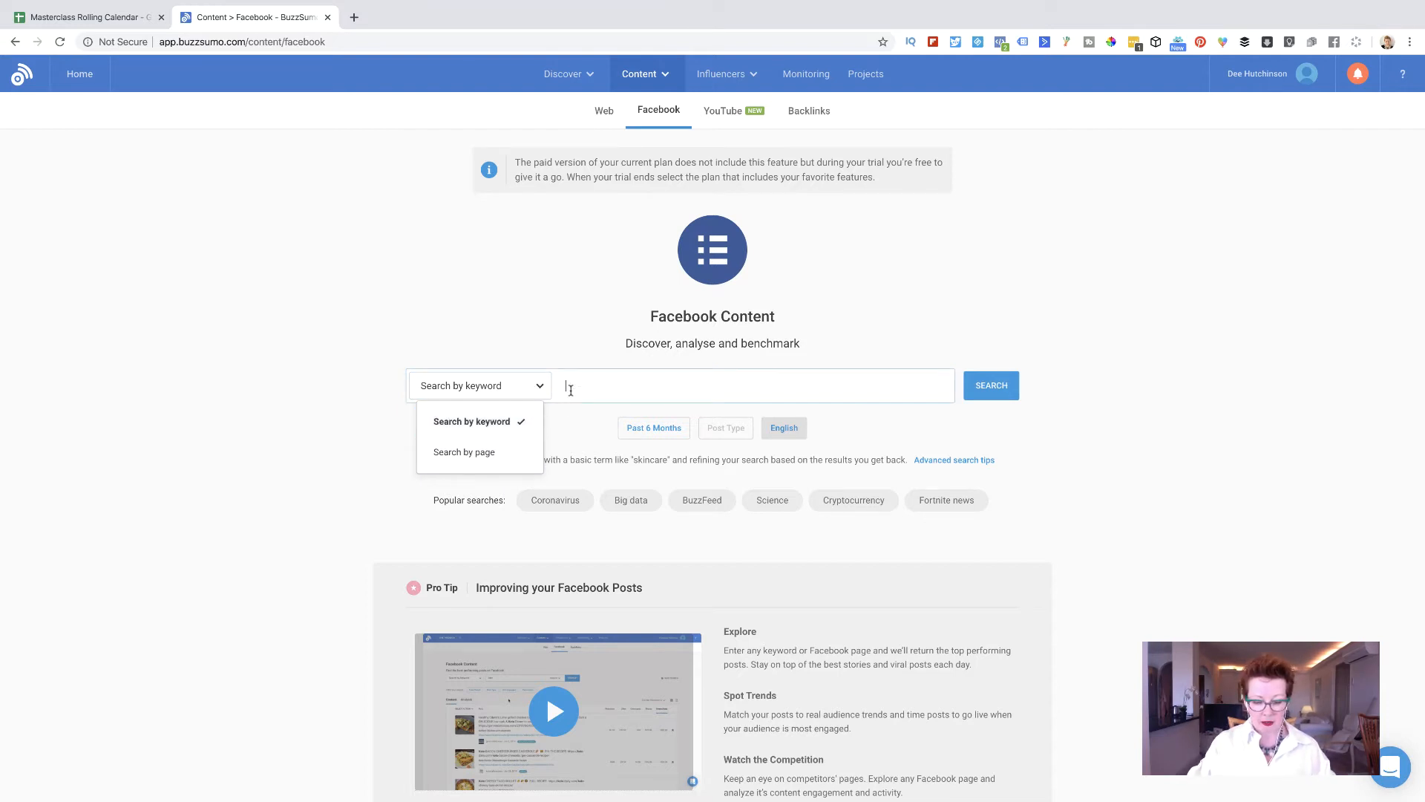
{"action": "type", "text": "elearning"}
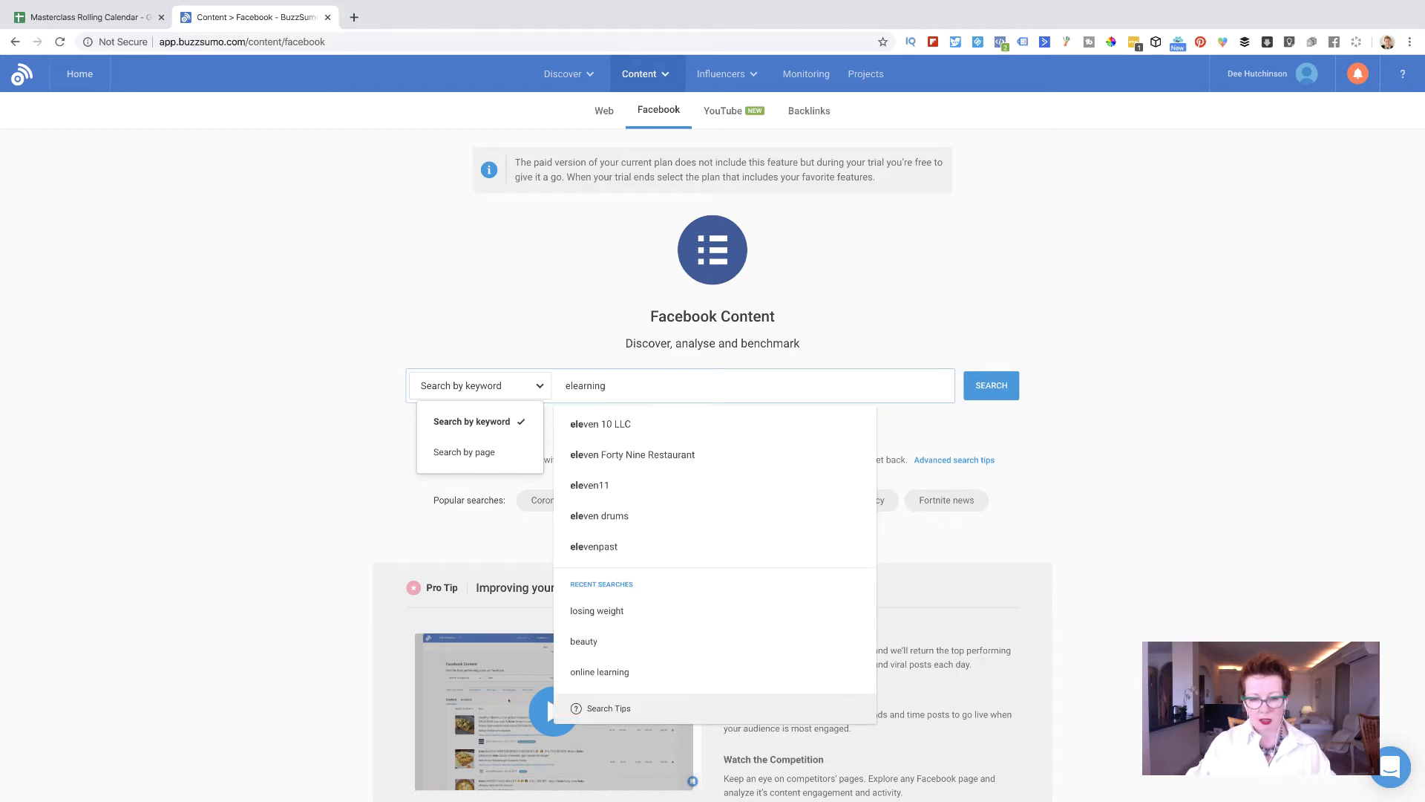
{"action": "key", "text": "BackSpace"}
{"action": "key", "text": "BackSpace"}
{"action": "key", "text": "BackSpace"}
{"action": "key", "text": "BackSpace"}
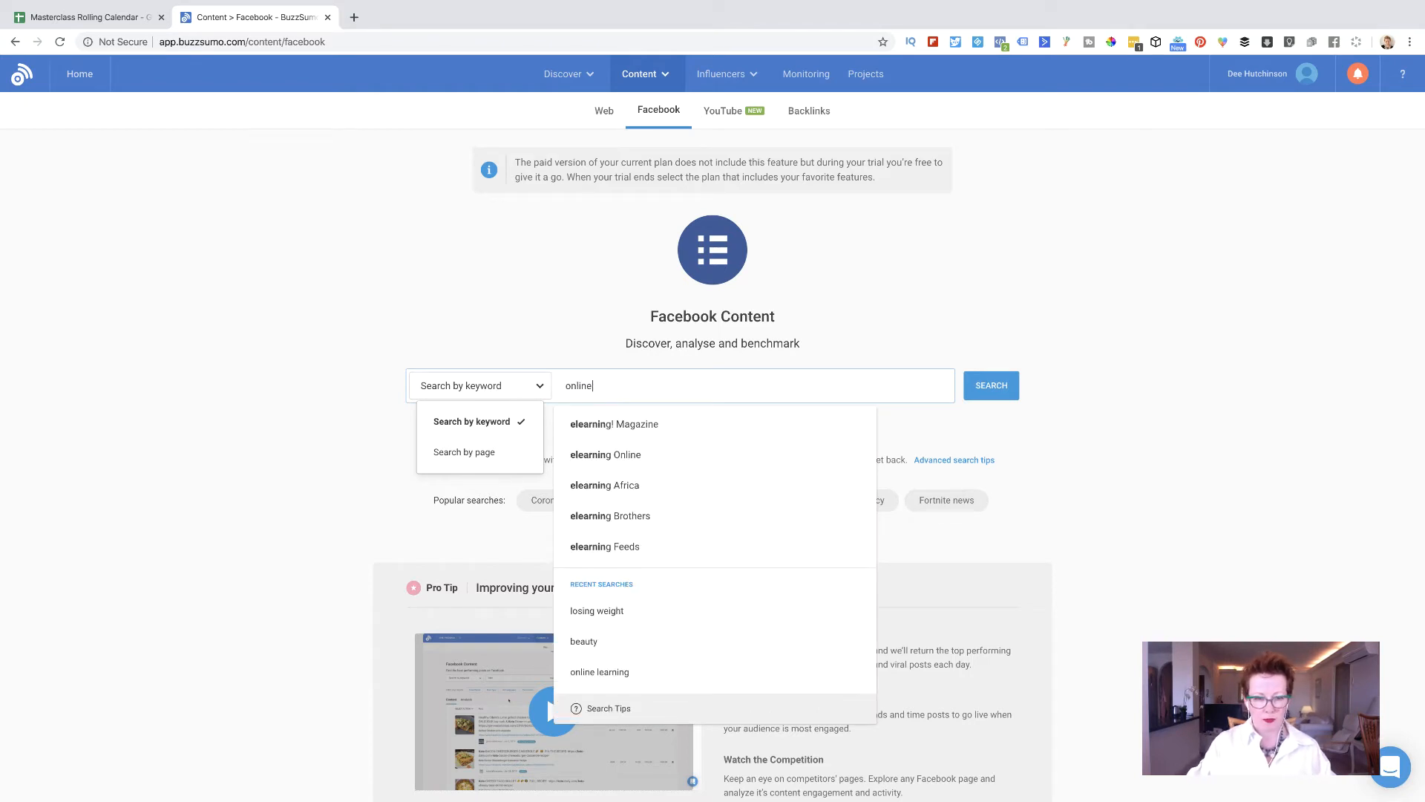
{"action": "left_click", "coordinate": [982, 387]}
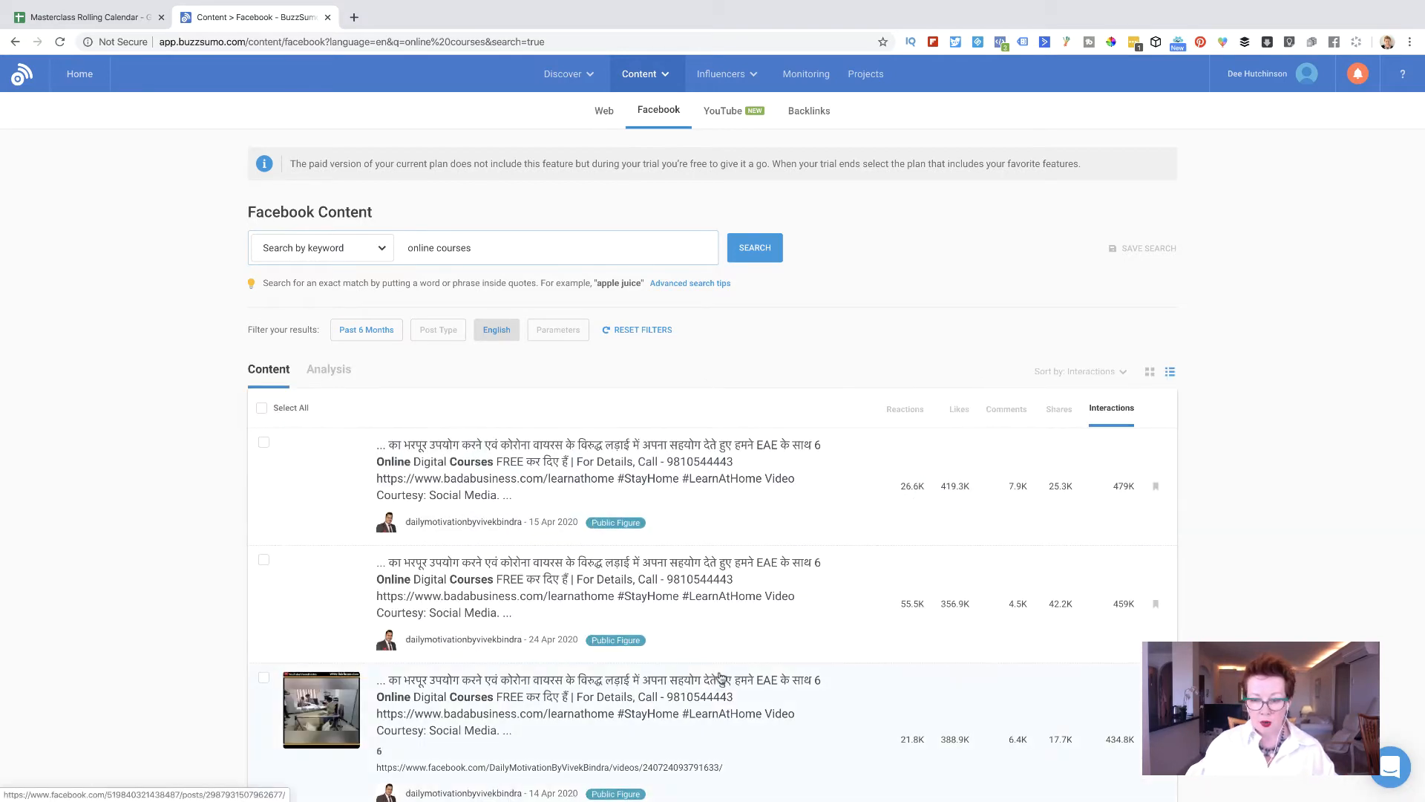
Examine the Facebook posts about online courses, comparing their reactions, likes, comments, shares and interactions.
{"action": "scroll", "coordinate": [719, 677], "scroll_direction": "down", "scroll_amount": 1}
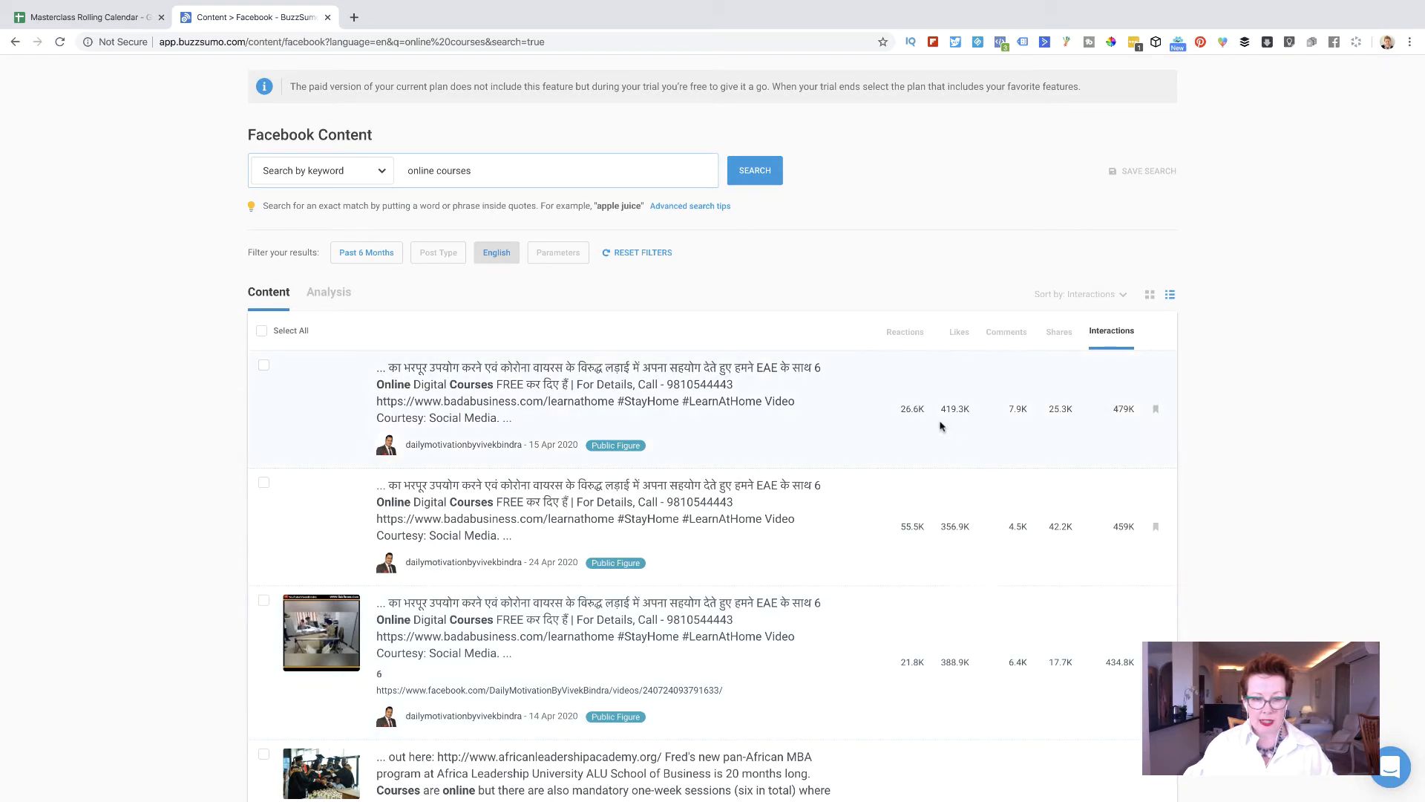
{"action": "mouse_move", "coordinate": [910, 413]}
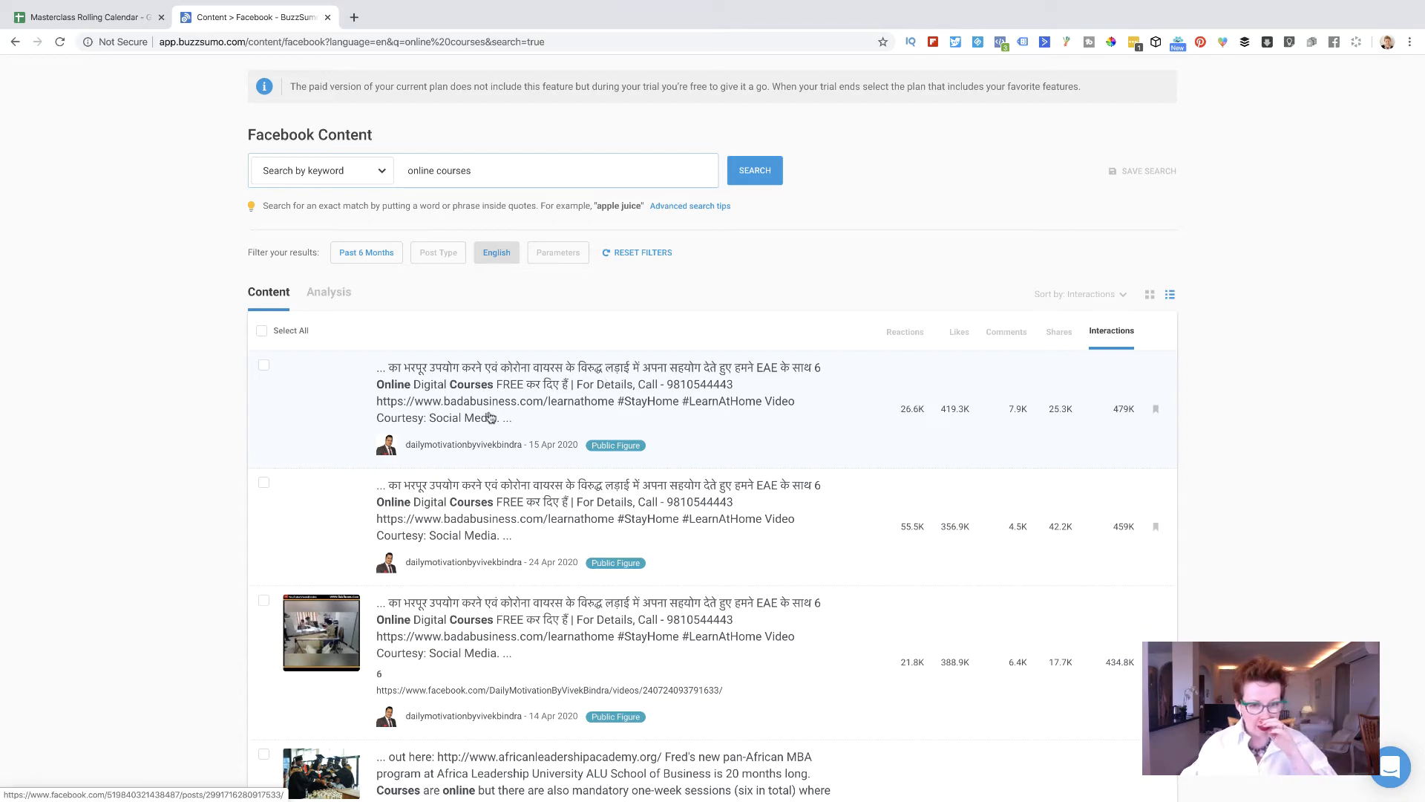
{"action": "scroll", "coordinate": [490, 417], "scroll_direction": "down", "scroll_amount": 3}
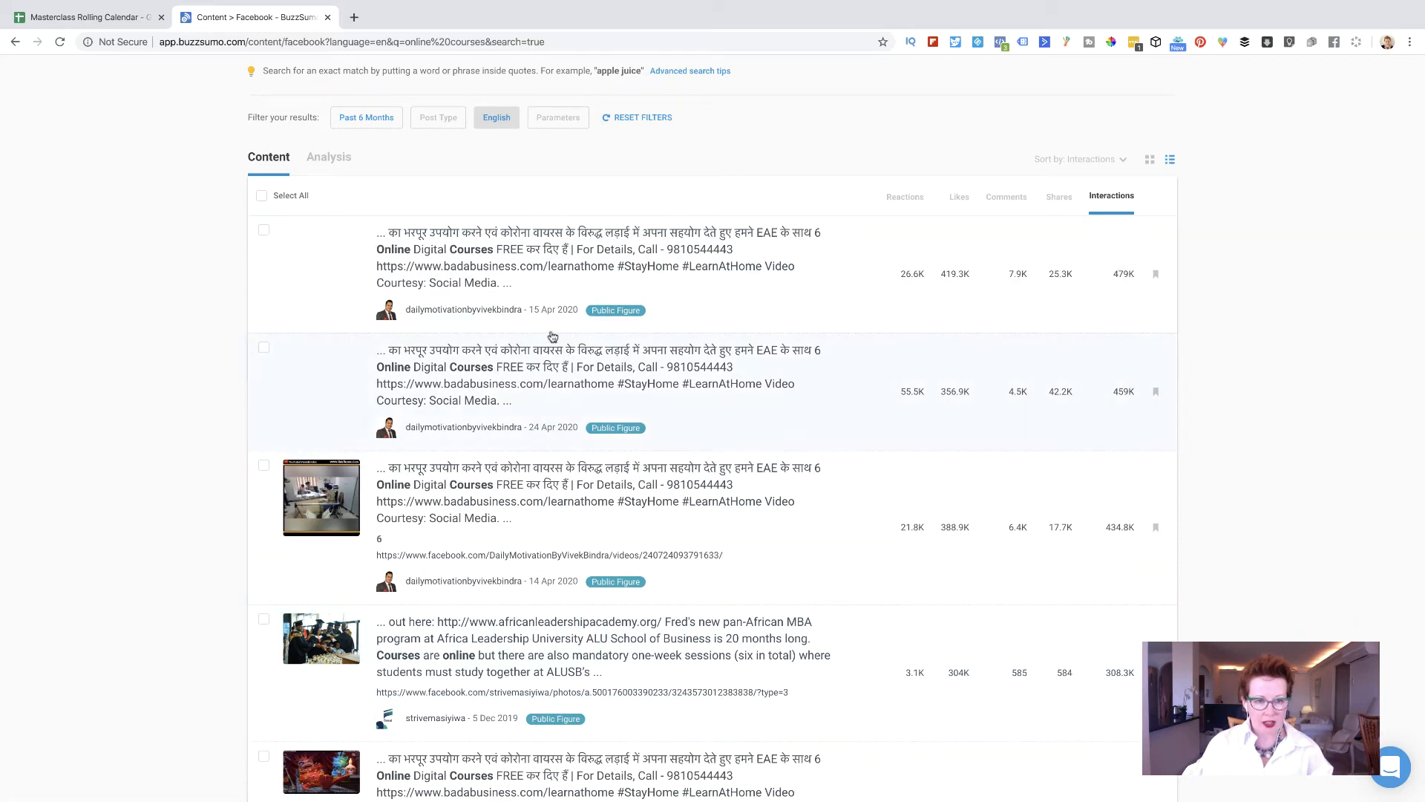
{"action": "scroll", "coordinate": [569, 566], "scroll_direction": "down", "scroll_amount": 2}
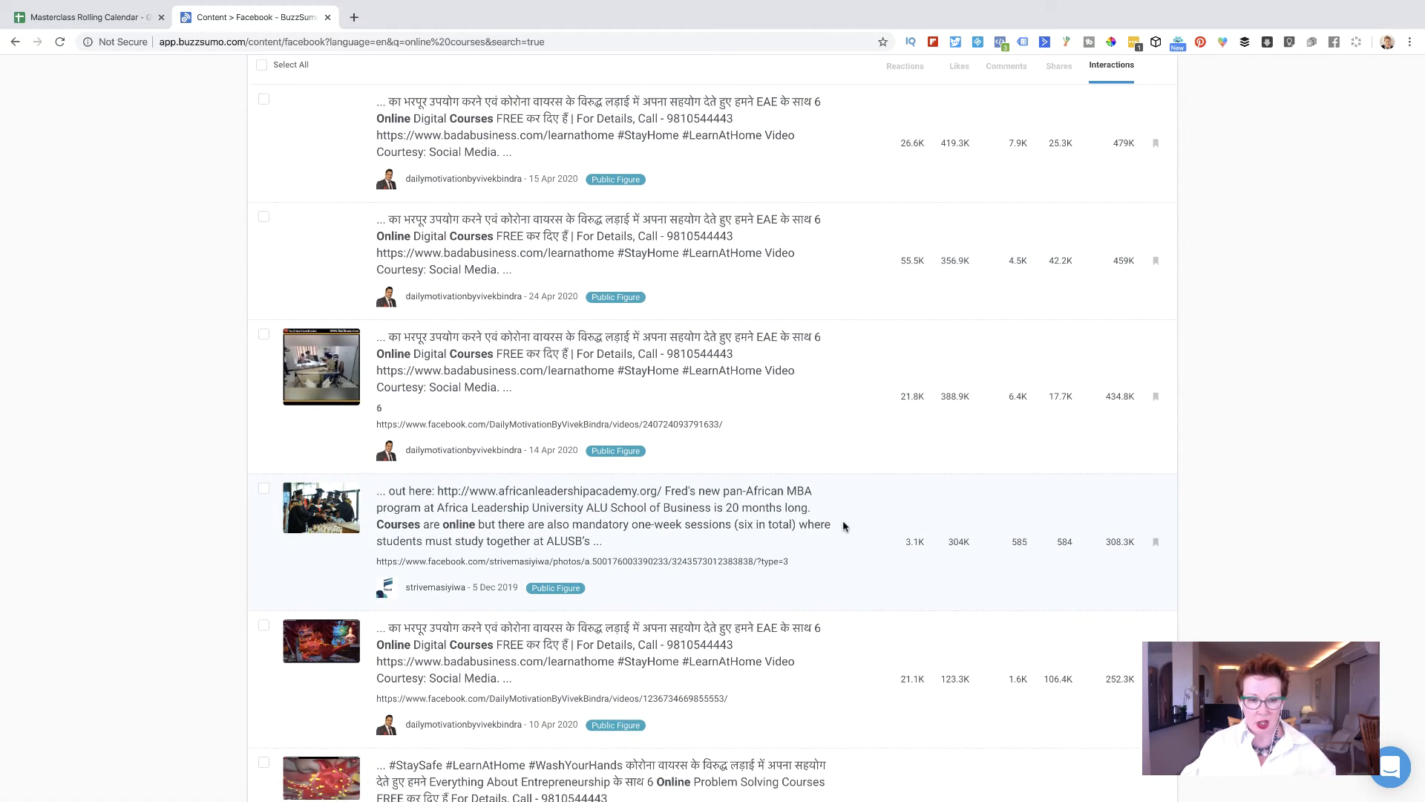
{"action": "scroll", "coordinate": [844, 524], "scroll_direction": "down", "scroll_amount": 2}
{"action": "scroll", "coordinate": [843, 526], "scroll_direction": "down", "scroll_amount": 3}
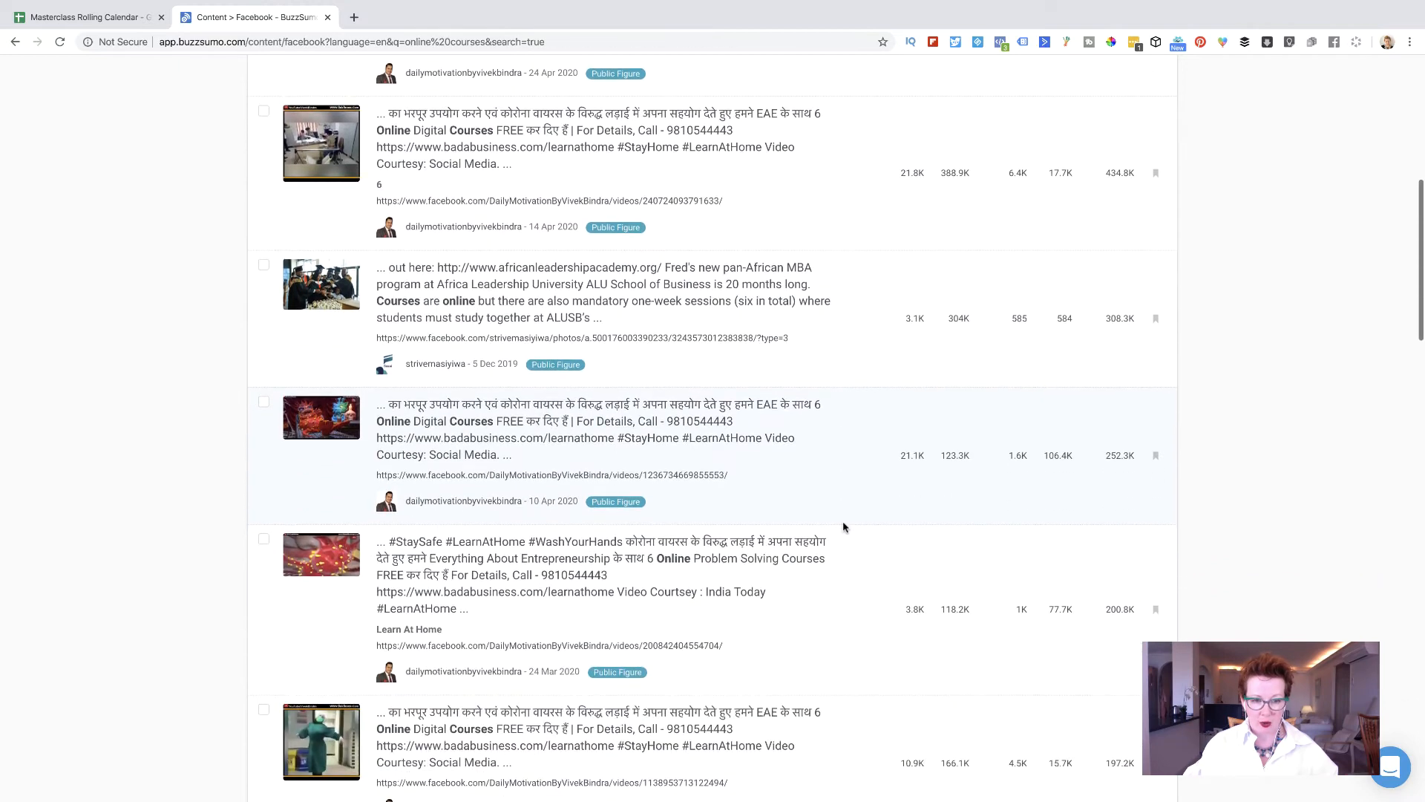
{"action": "scroll", "coordinate": [843, 527], "scroll_direction": "down", "scroll_amount": 3}
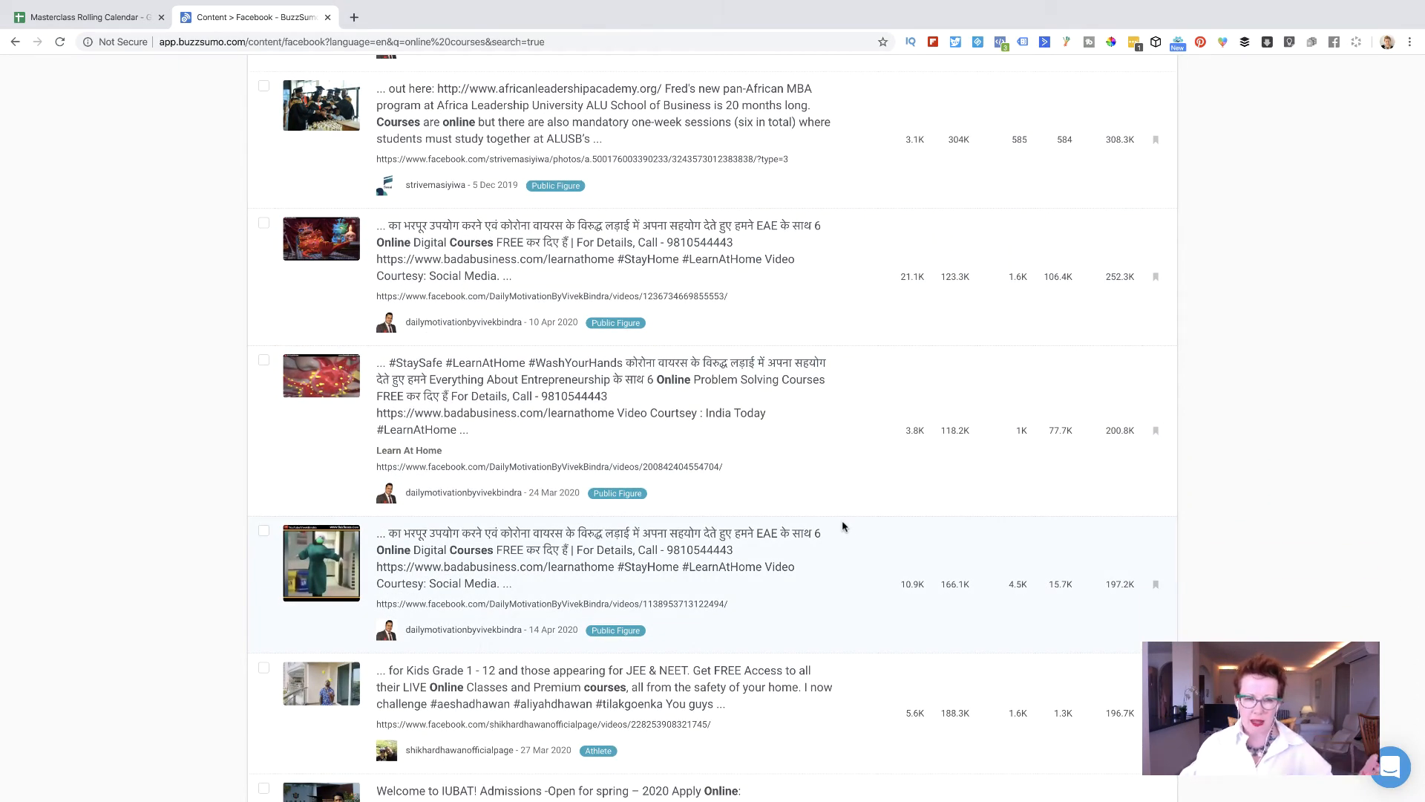
{"action": "scroll", "coordinate": [843, 526], "scroll_direction": "down", "scroll_amount": 7}
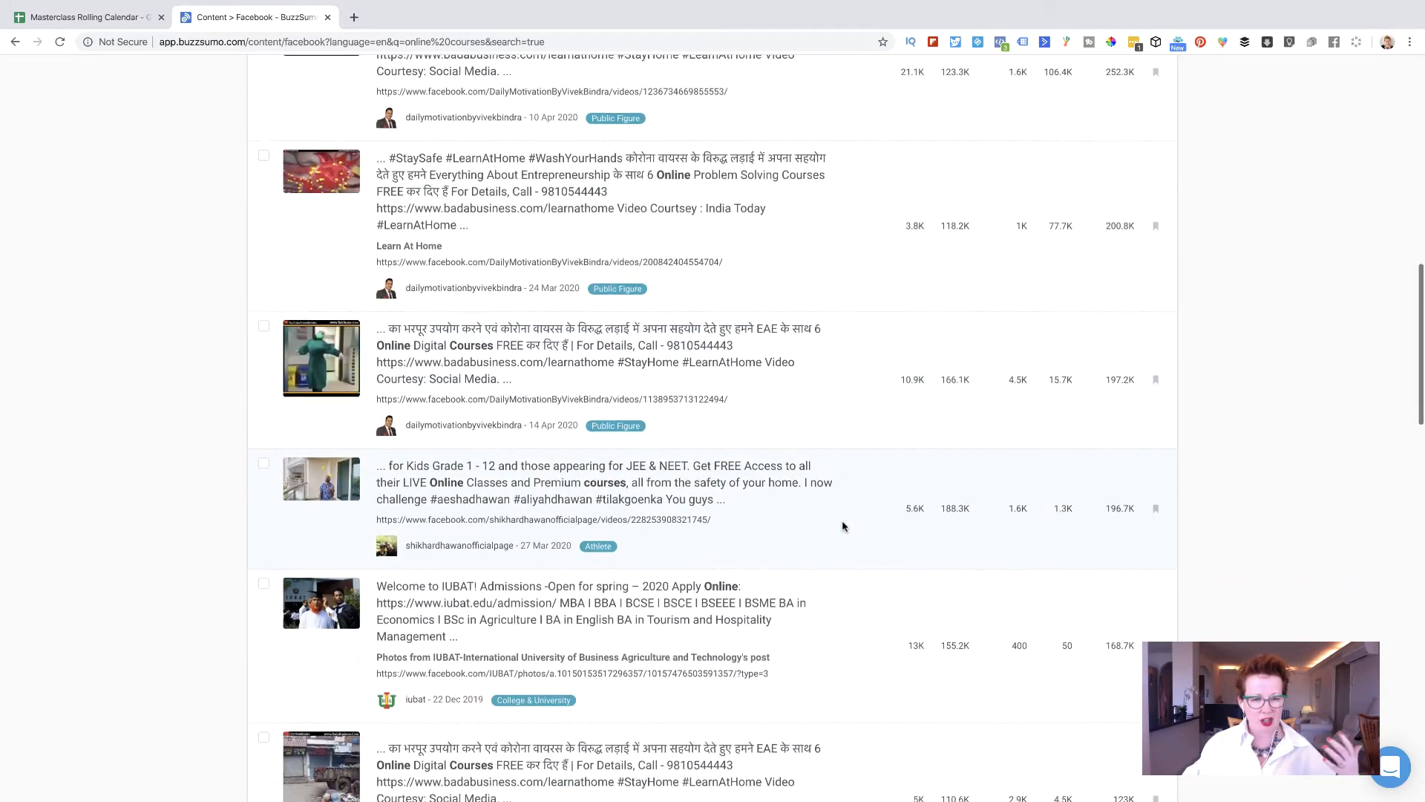
{"action": "scroll", "coordinate": [842, 527], "scroll_direction": "down", "scroll_amount": 10}
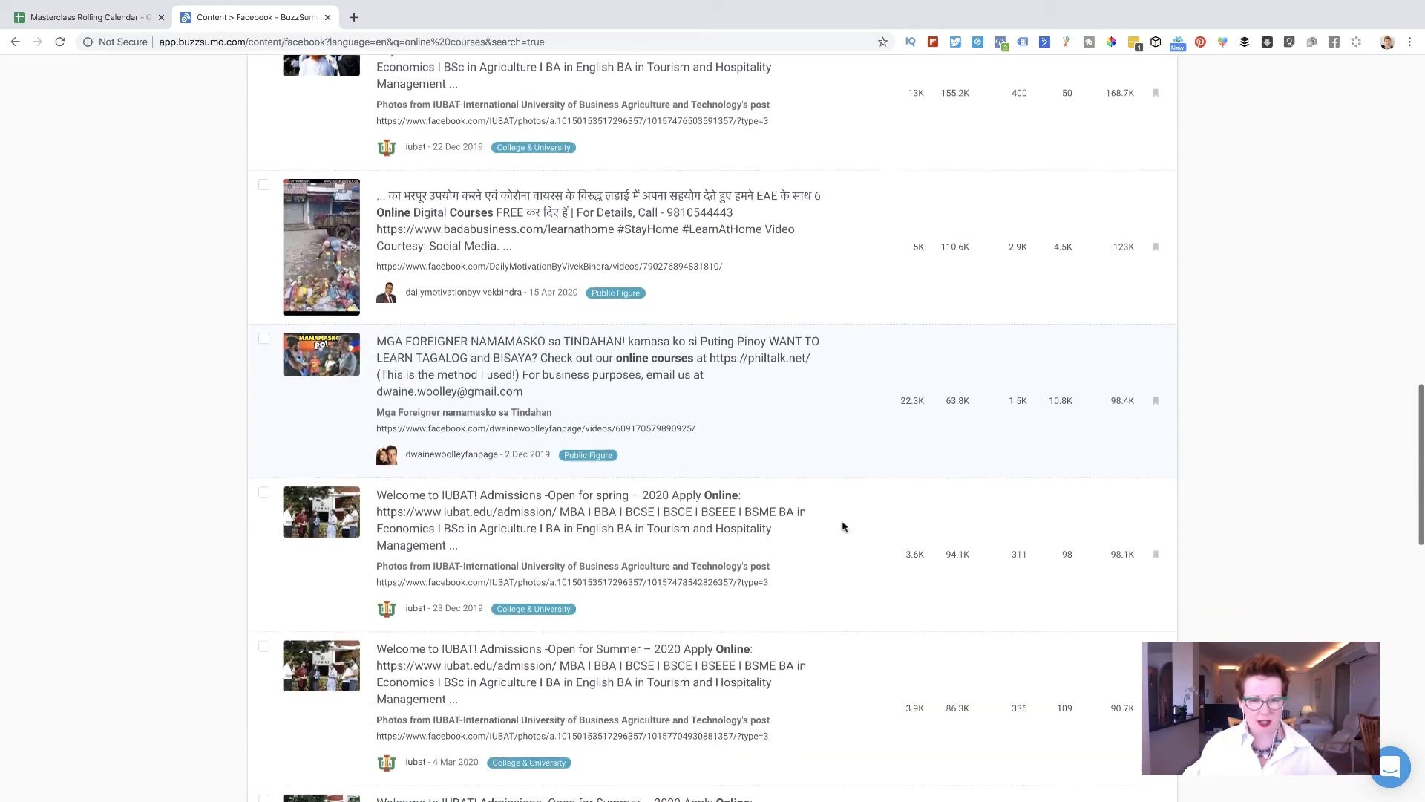
{"action": "scroll", "coordinate": [842, 526], "scroll_direction": "down", "scroll_amount": 8}
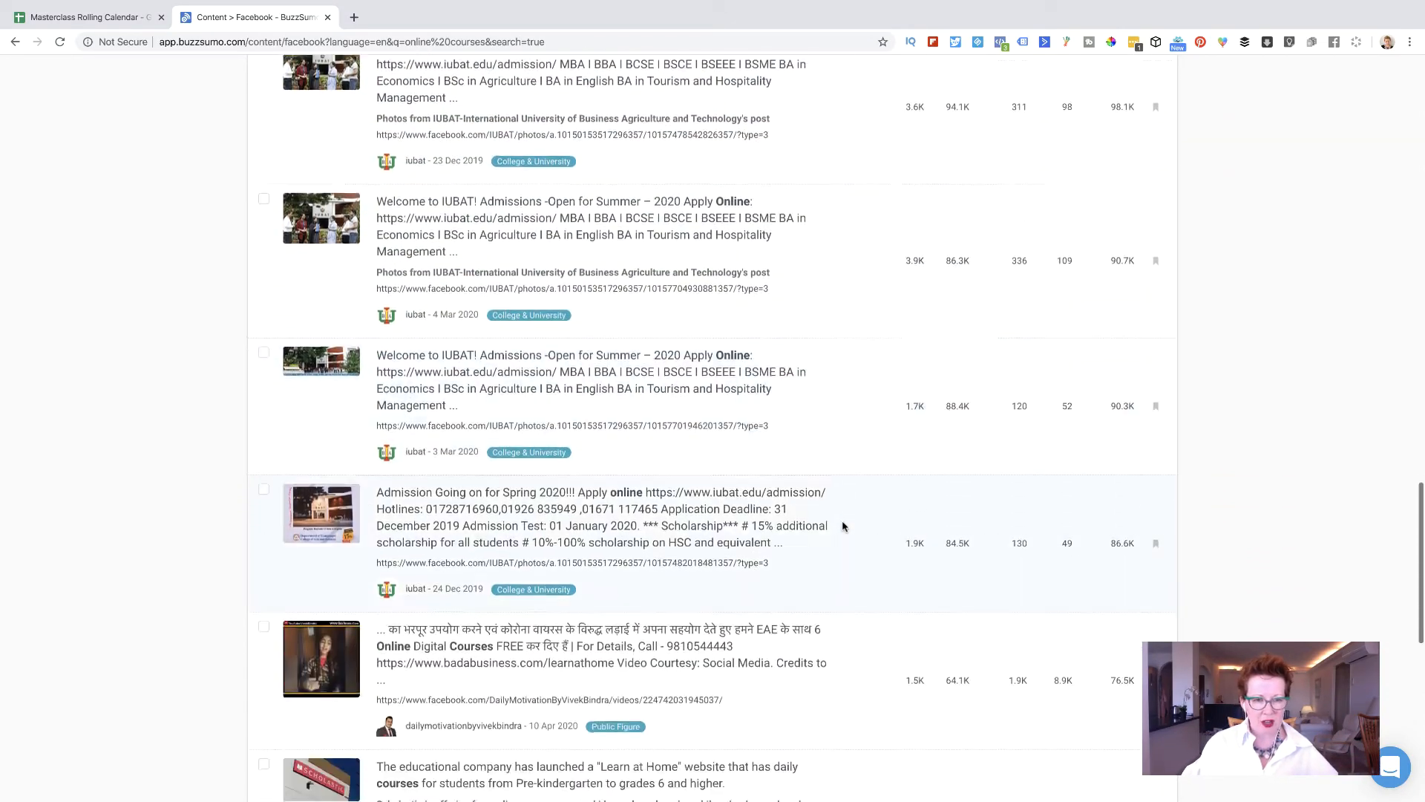
{"action": "scroll", "coordinate": [843, 526], "scroll_direction": "down", "scroll_amount": 4}
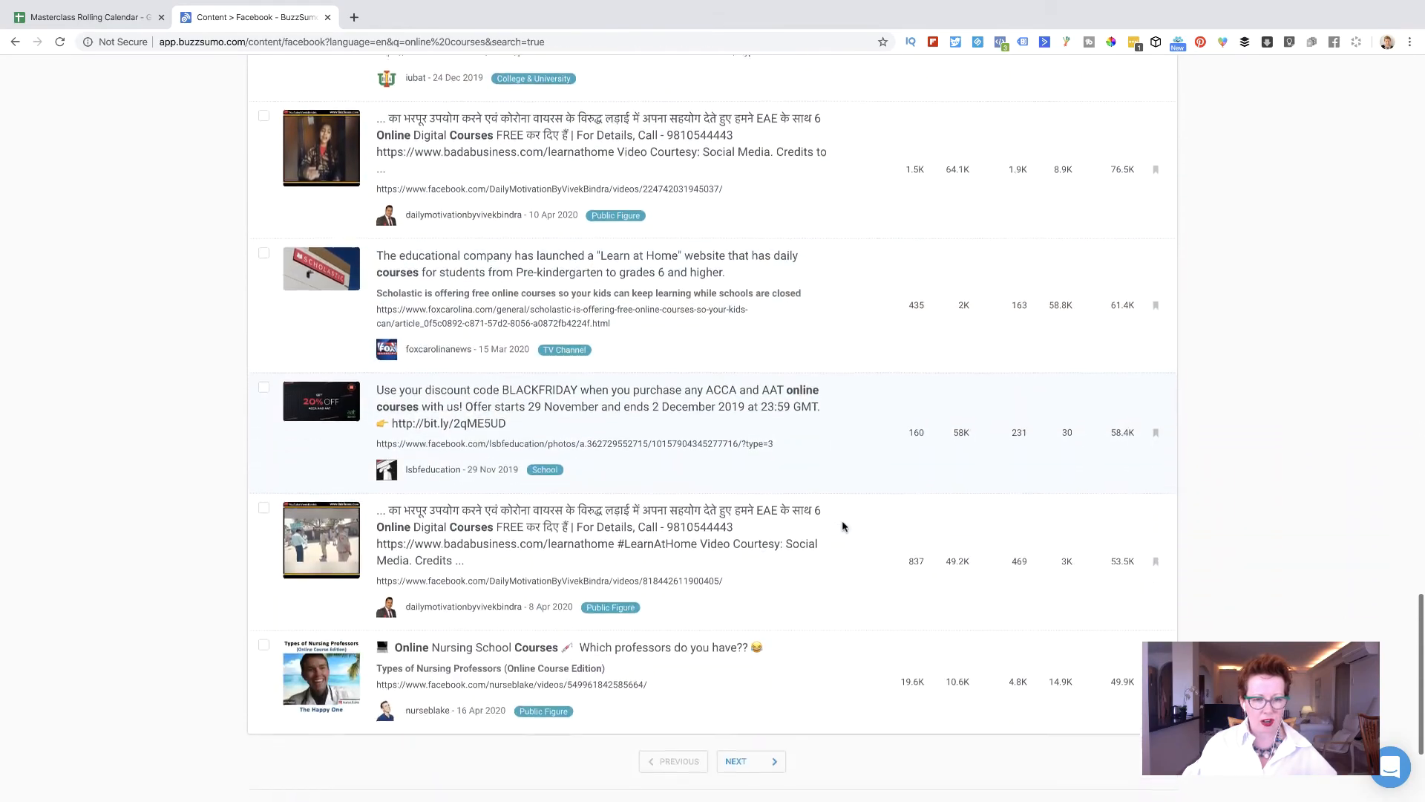
Clear the Facebook Content keyword, check the language filter, and set the date filter to 24 Hours.
{"action": "scroll", "coordinate": [842, 526], "scroll_direction": "up", "scroll_amount": 9}
{"action": "scroll", "coordinate": [842, 526], "scroll_direction": "up", "scroll_amount": 20}
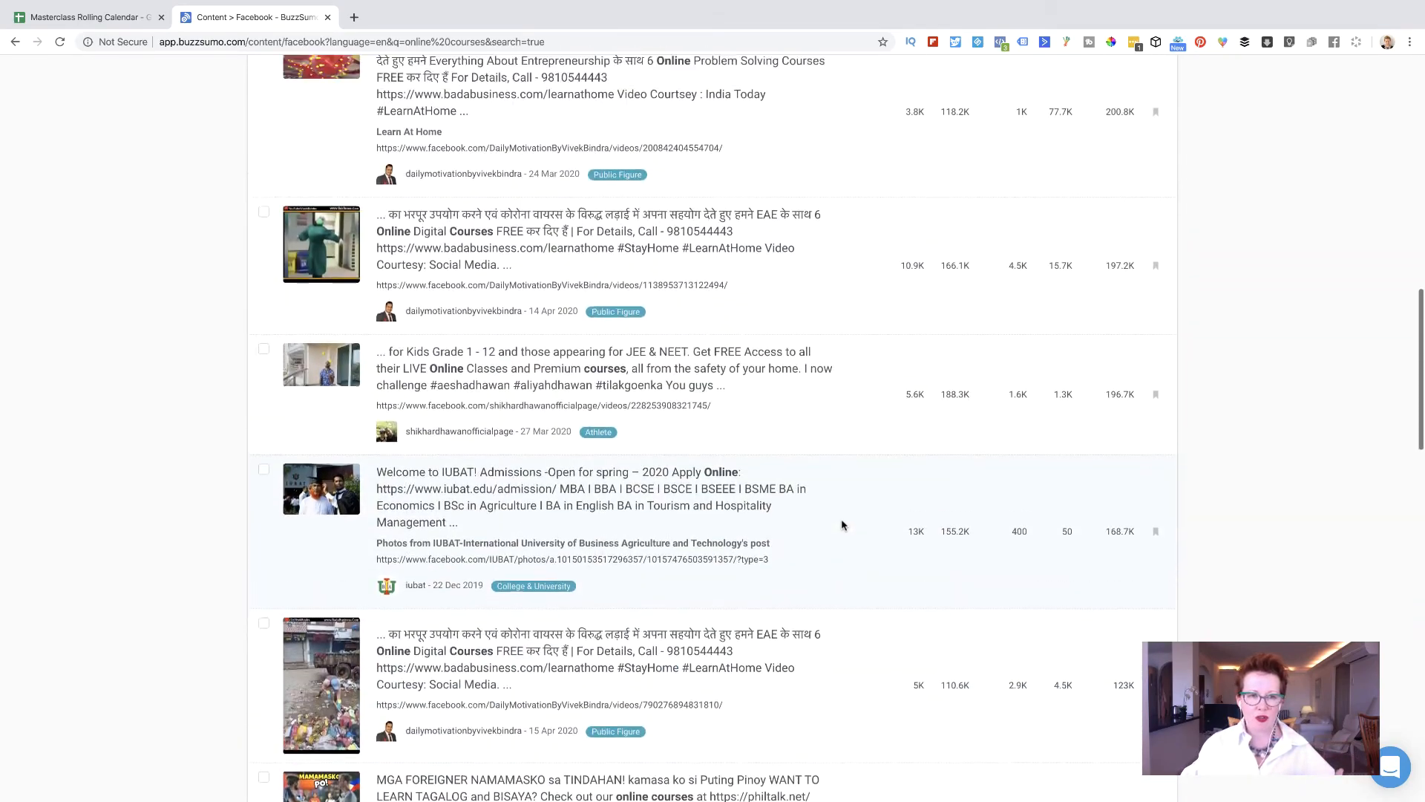
{"action": "scroll", "coordinate": [842, 525], "scroll_direction": "up", "scroll_amount": 9}
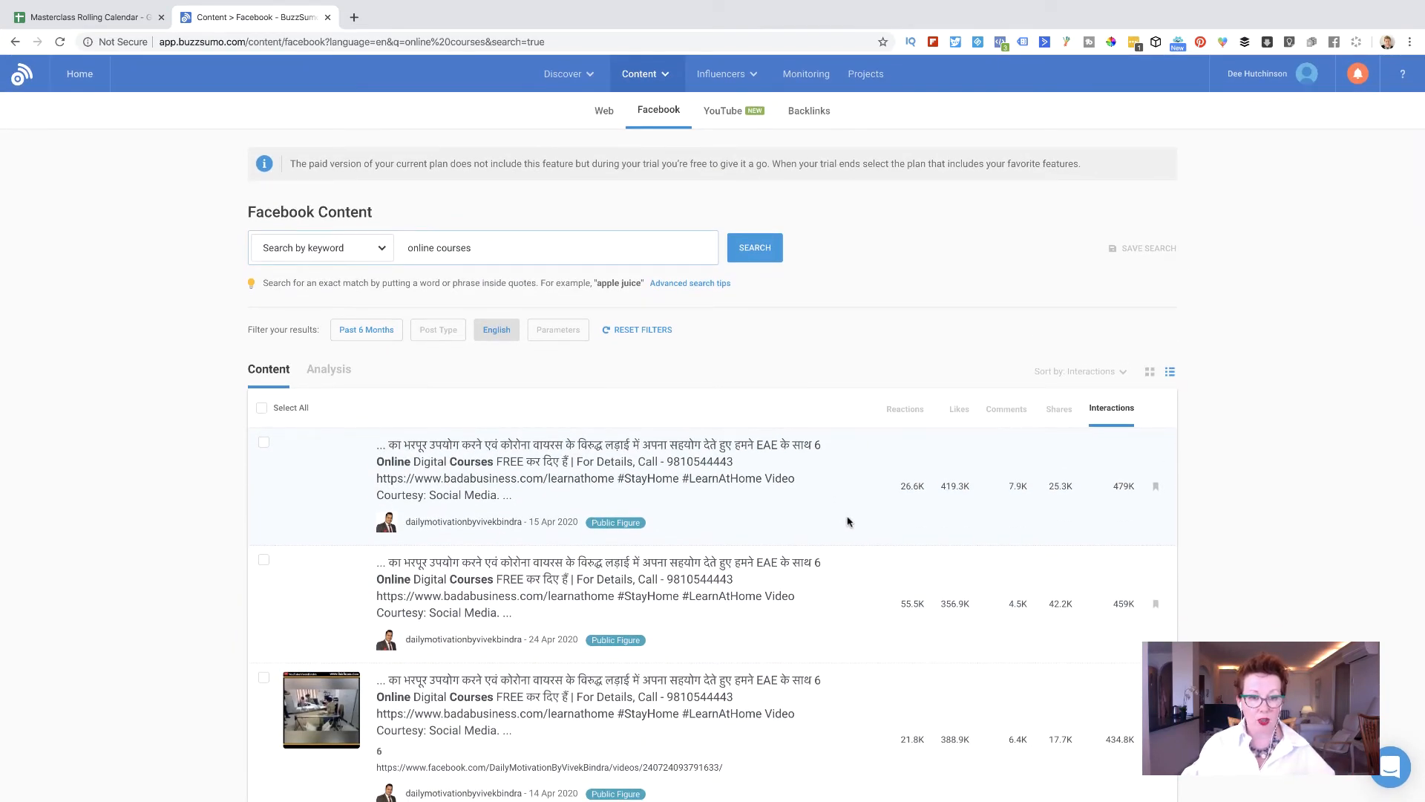
{"action": "left_click_drag", "start_coordinate": [542, 243], "coordinate": [401, 242]}
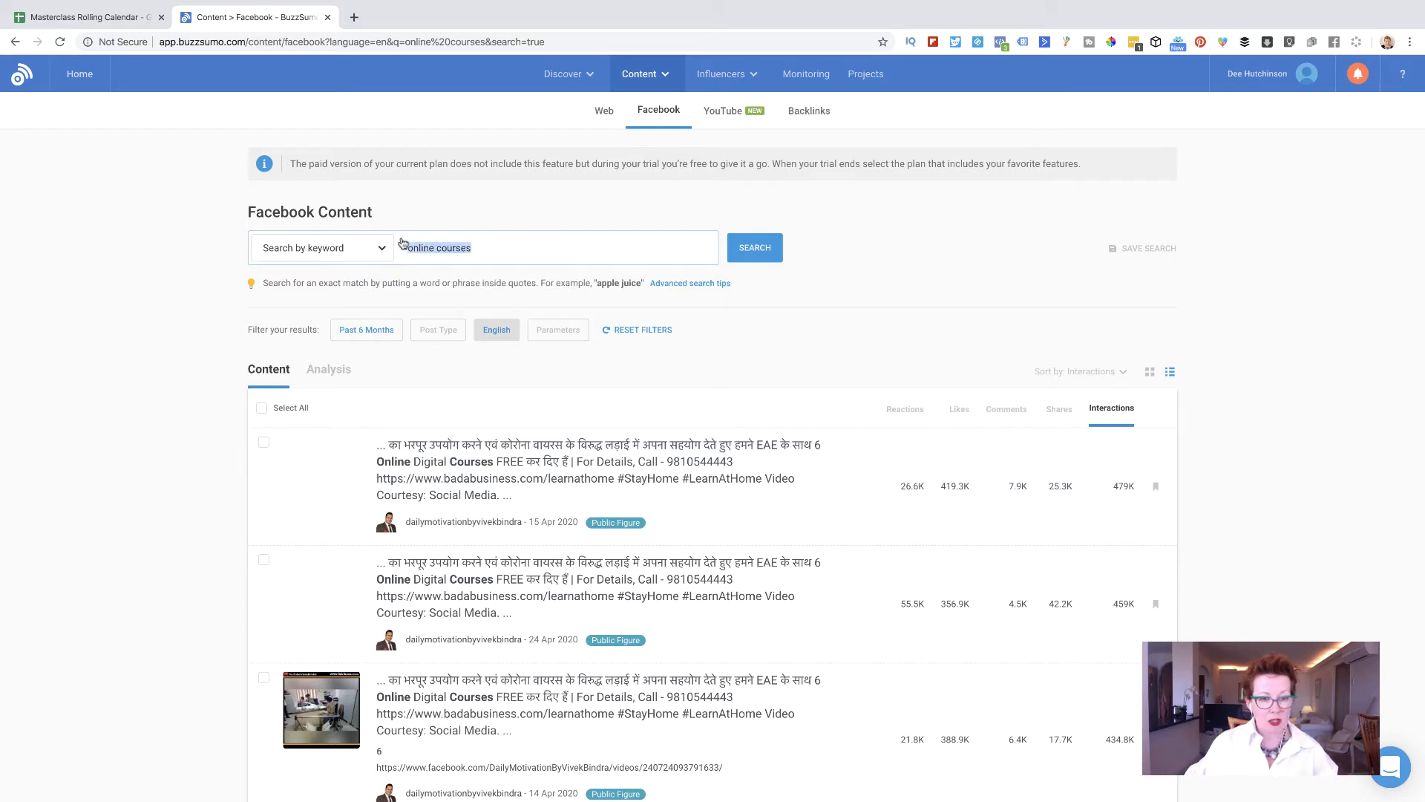
{"action": "key", "text": "BackSpace"}
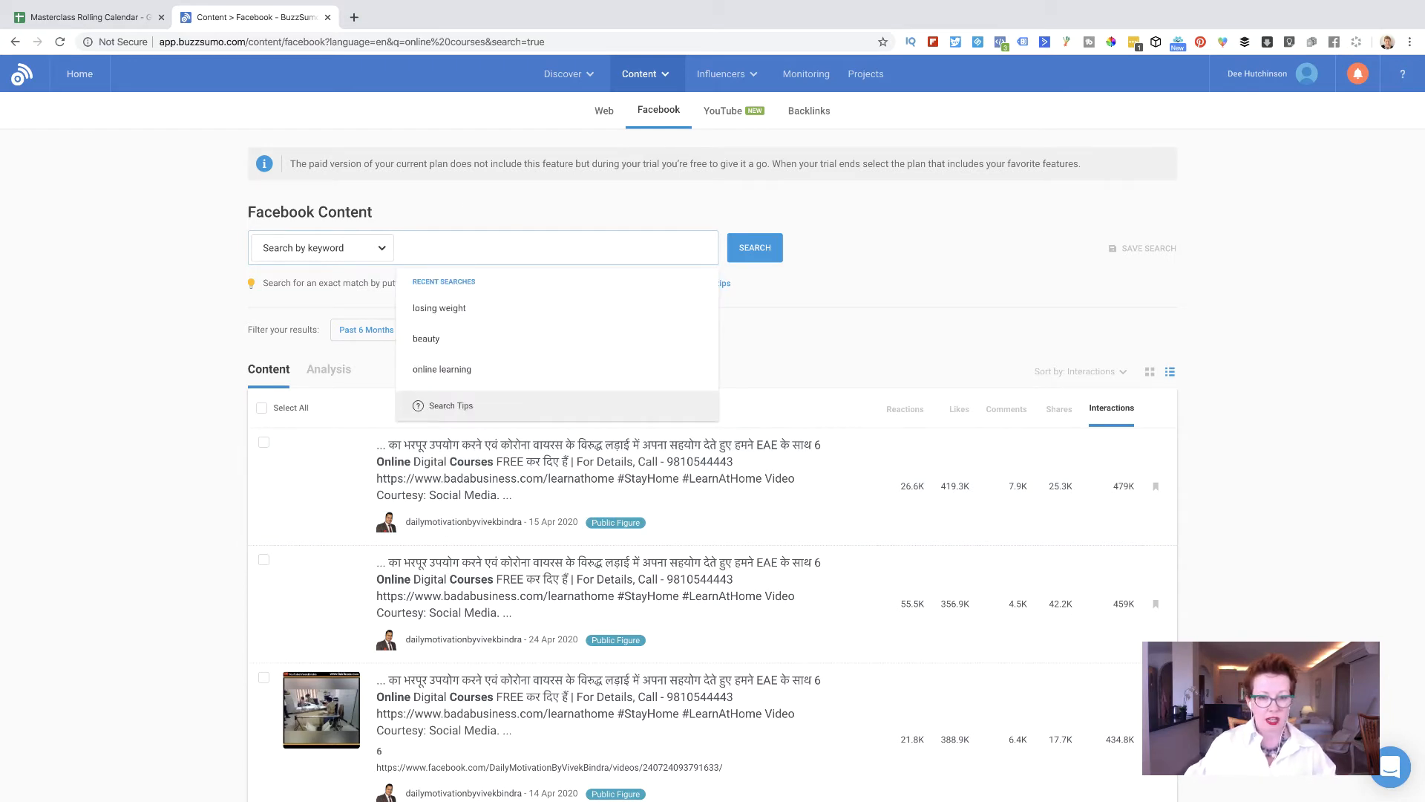
{"action": "left_click", "coordinate": [489, 333]}
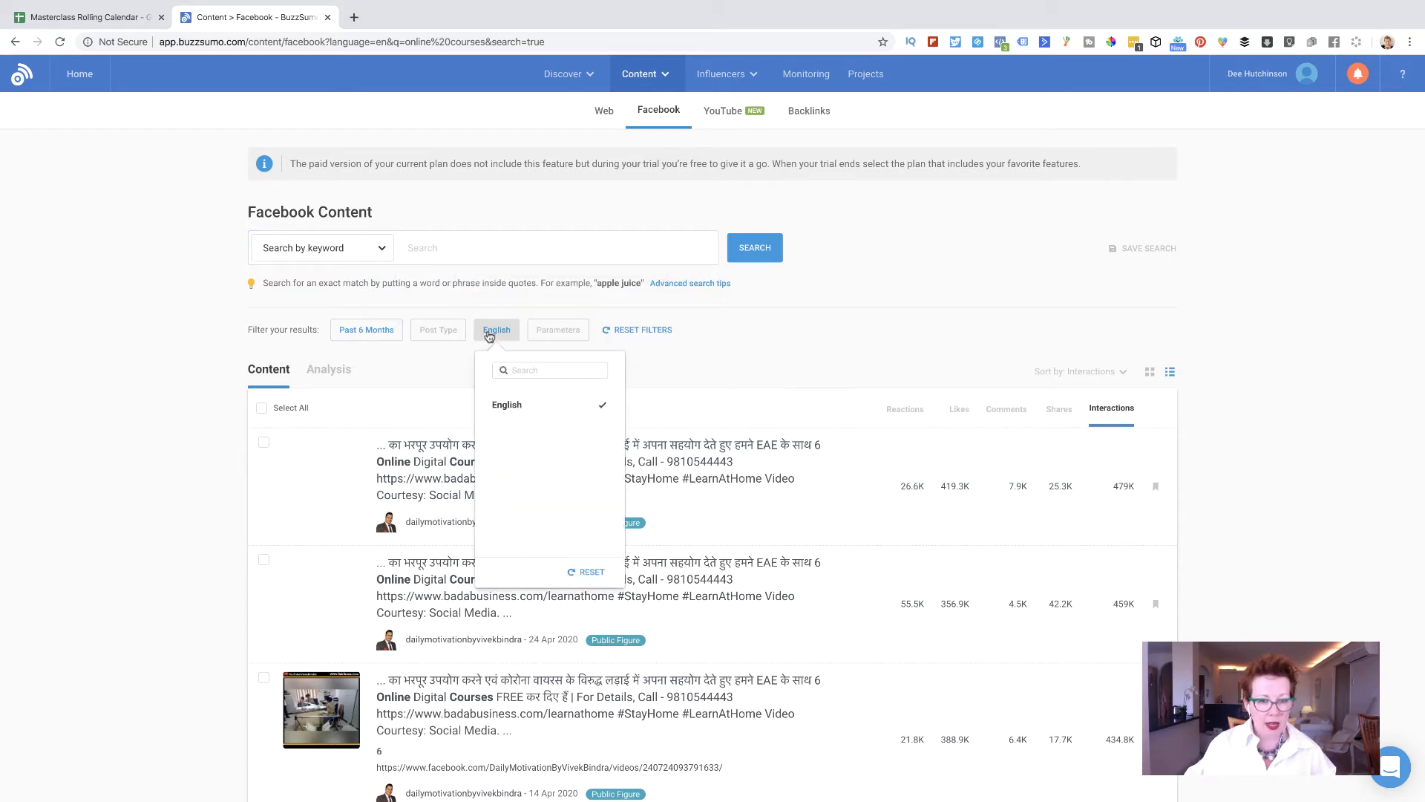
{"action": "left_click", "coordinate": [679, 355]}
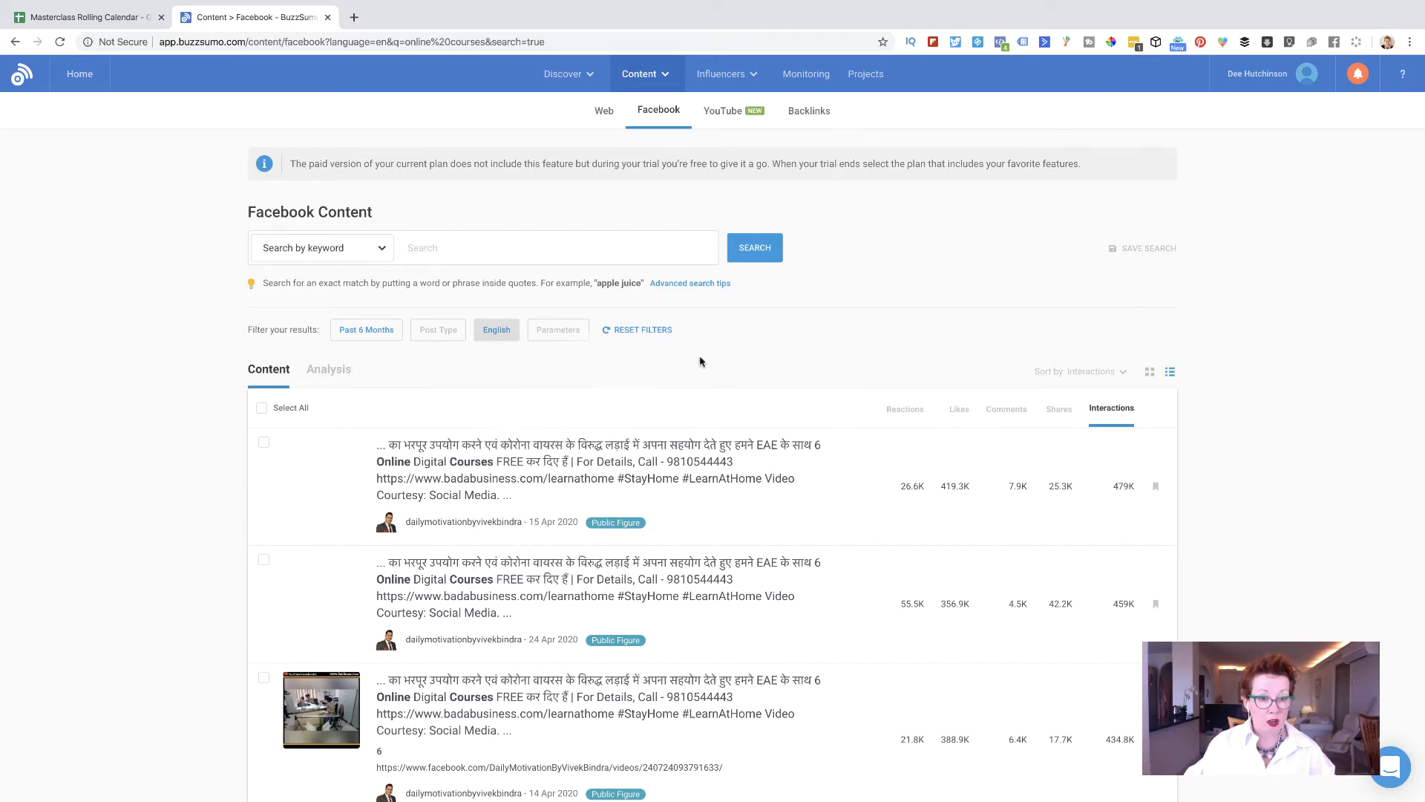
{"action": "left_click", "coordinate": [368, 327]}
{"action": "left_click", "coordinate": [372, 370]}
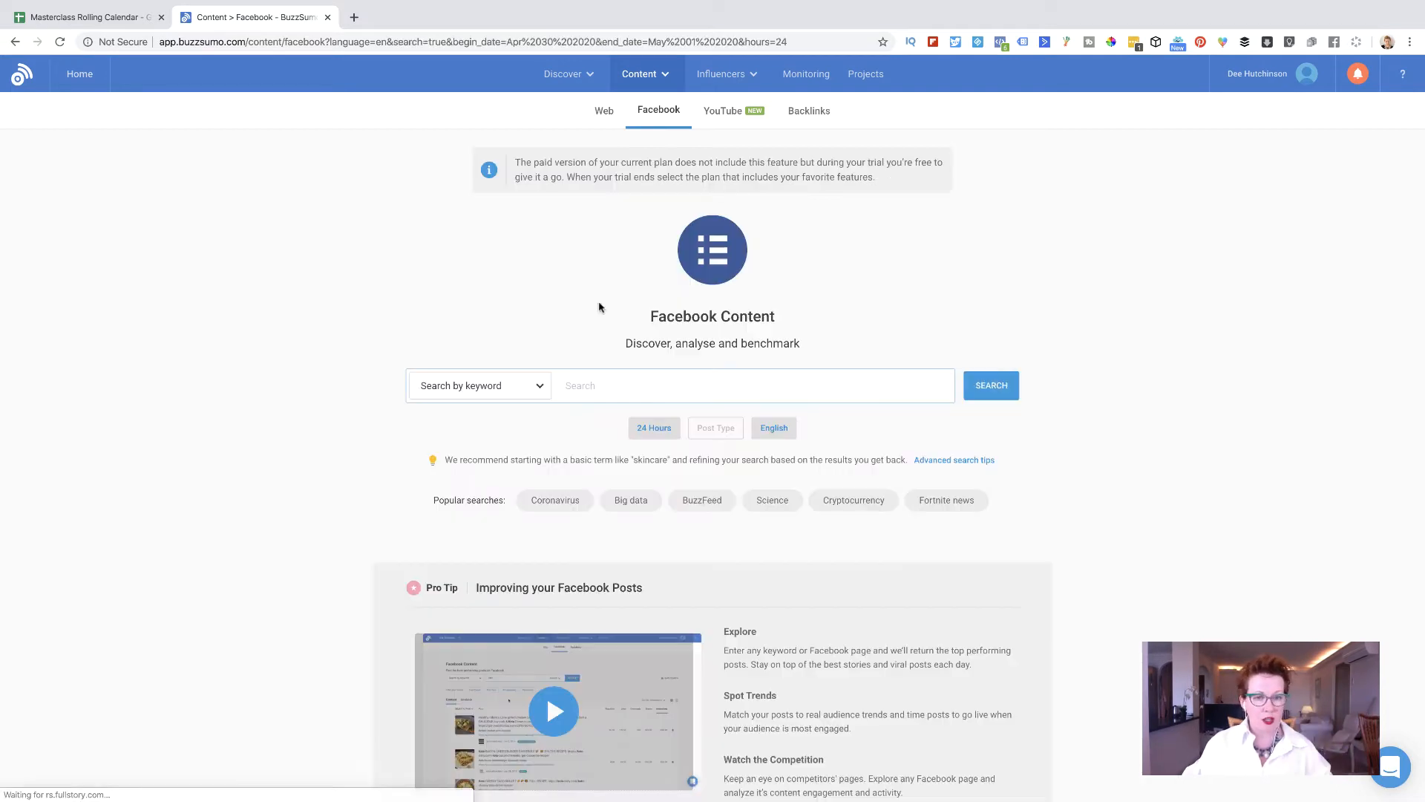
Search Facebook Content by keyword for "passive income" and look through the matching posts and their engagement.
{"action": "left_click", "coordinate": [697, 391]}
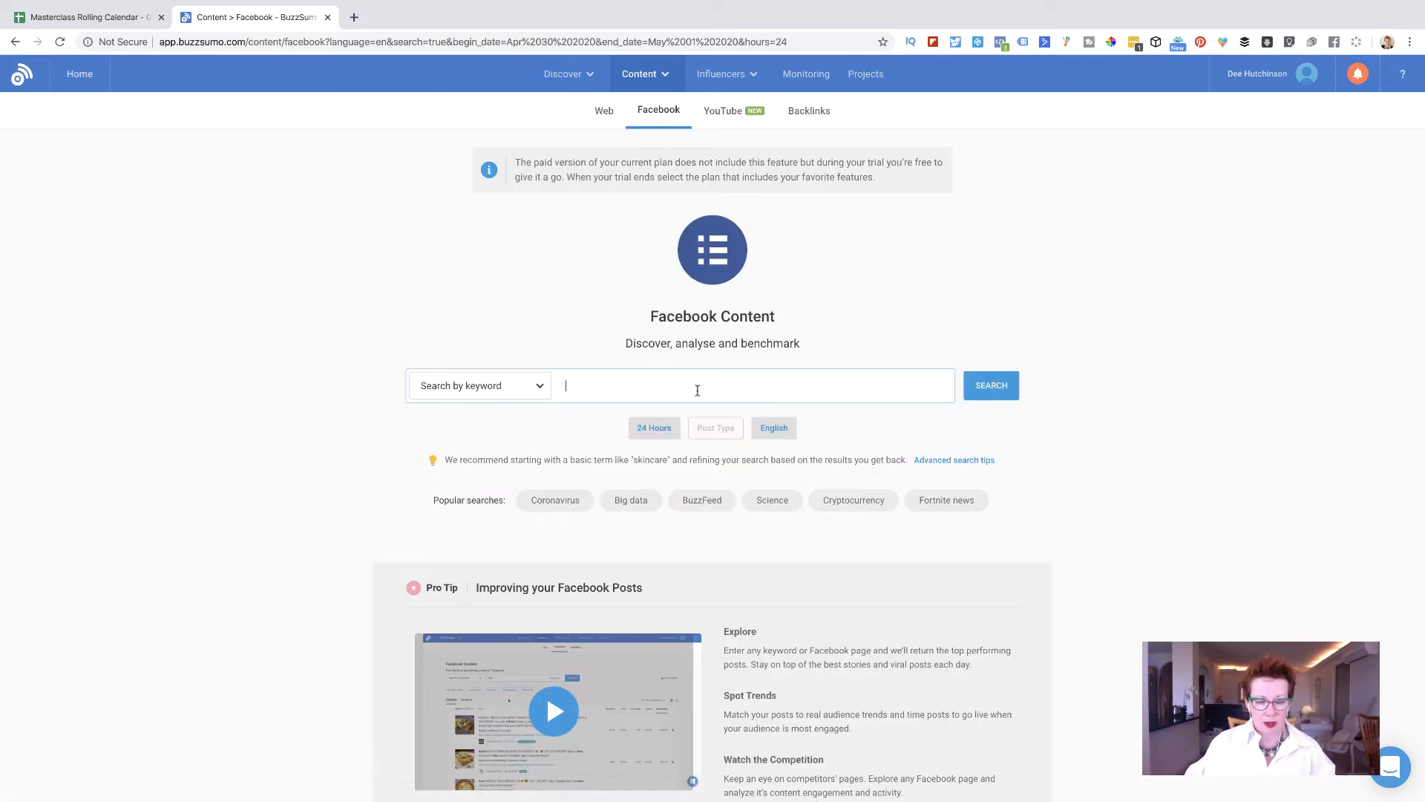
{"action": "type", "text": "c"}
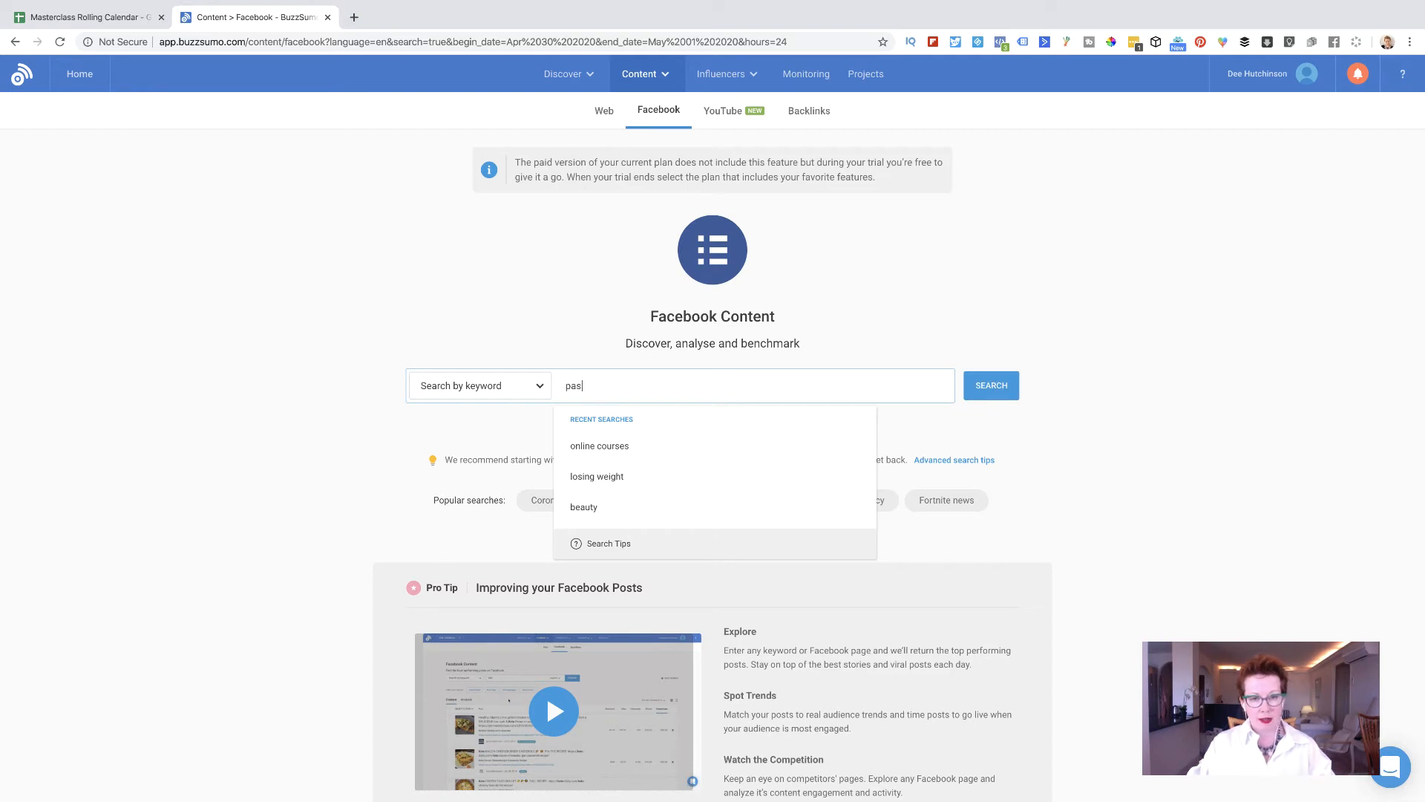
{"action": "type", "text": "assive income"}
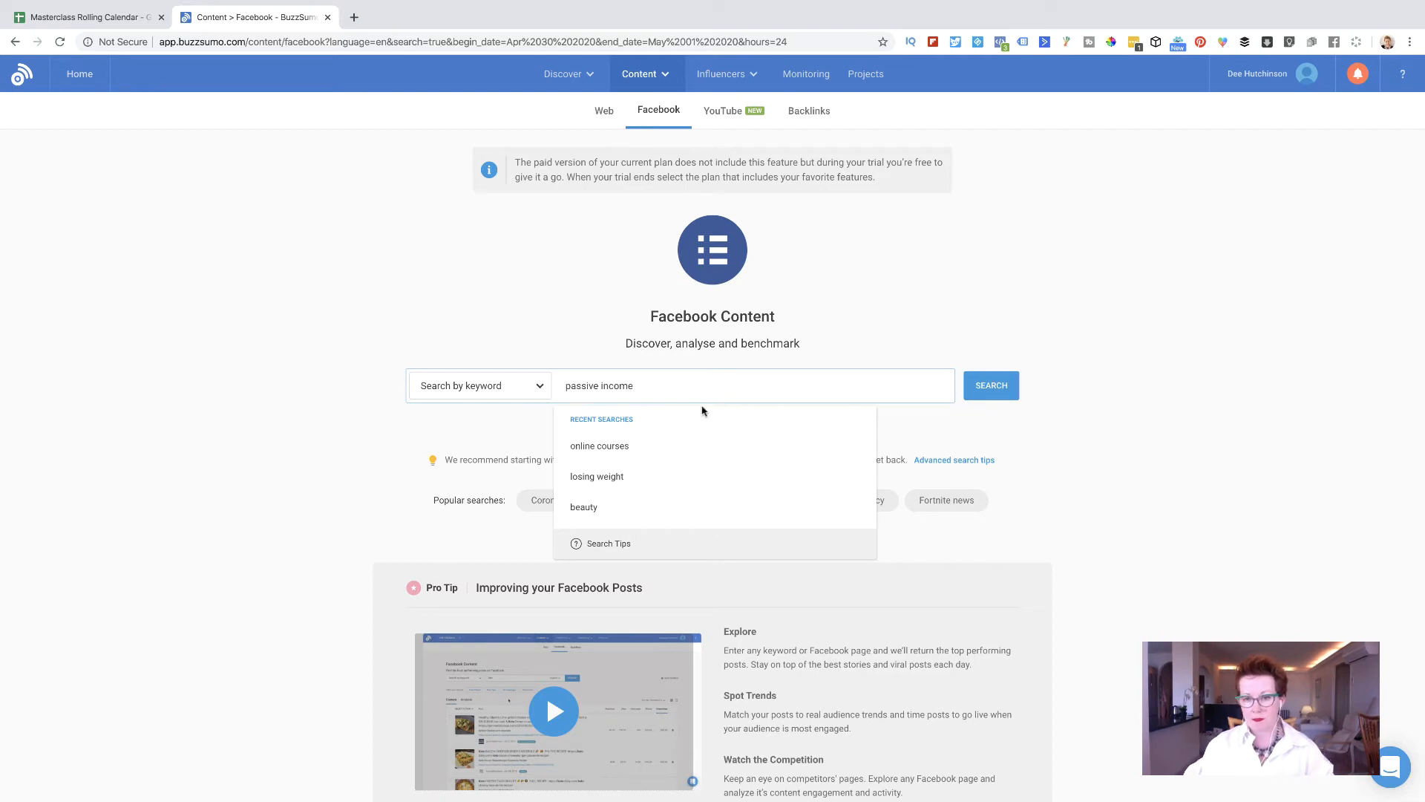
{"action": "left_click", "coordinate": [972, 392]}
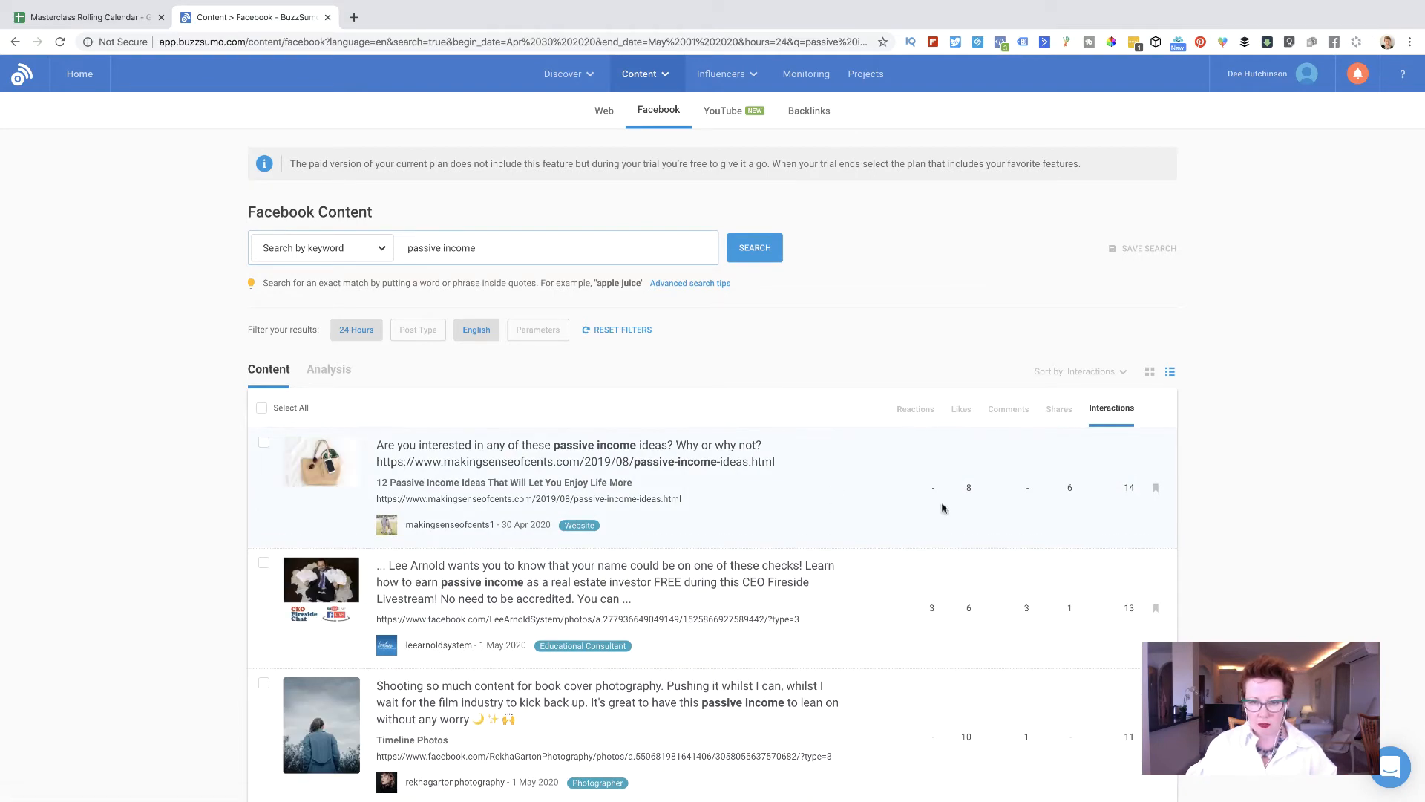
{"action": "scroll", "coordinate": [942, 509], "scroll_direction": "down", "scroll_amount": 2}
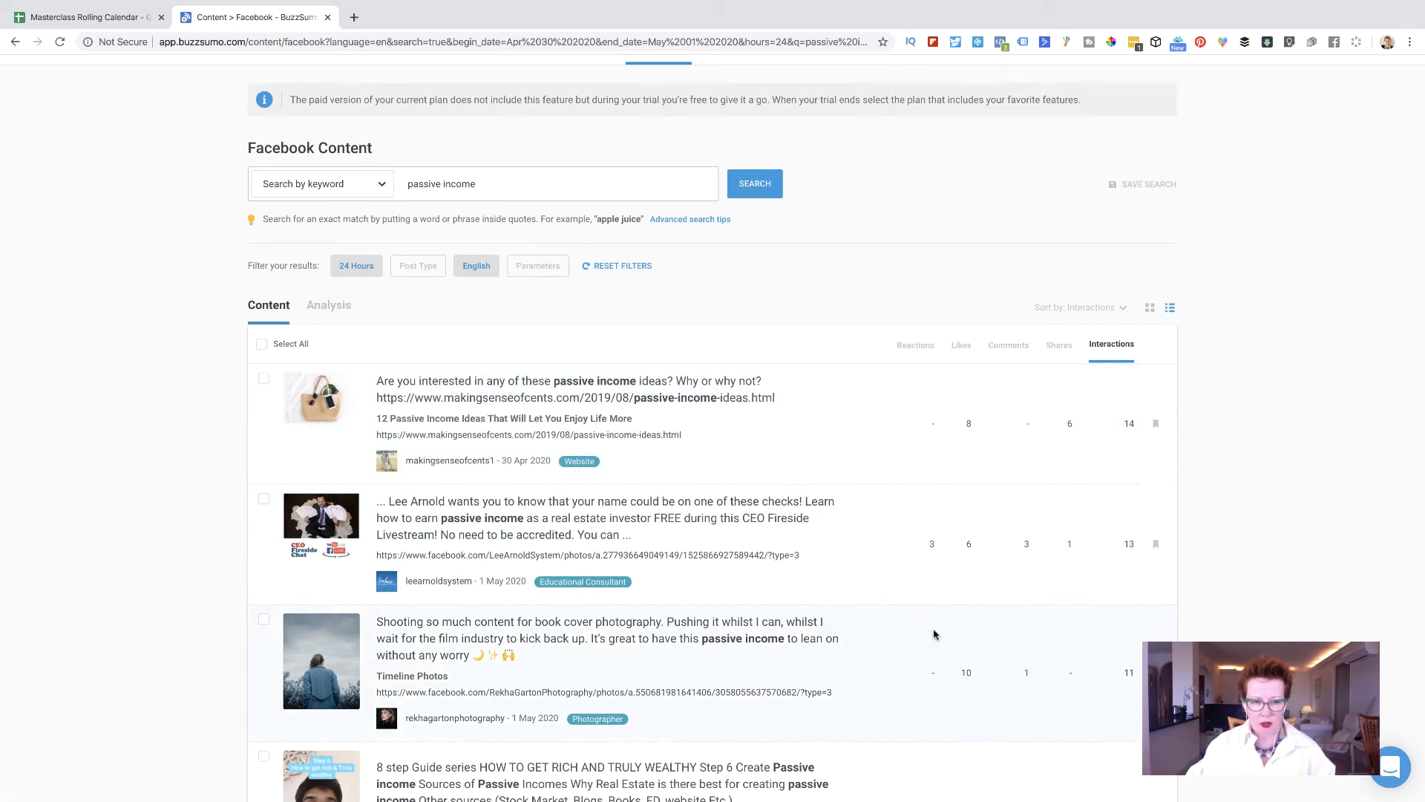
{"action": "scroll", "coordinate": [933, 633], "scroll_direction": "down", "scroll_amount": 4}
{"action": "scroll", "coordinate": [934, 633], "scroll_direction": "down", "scroll_amount": 6}
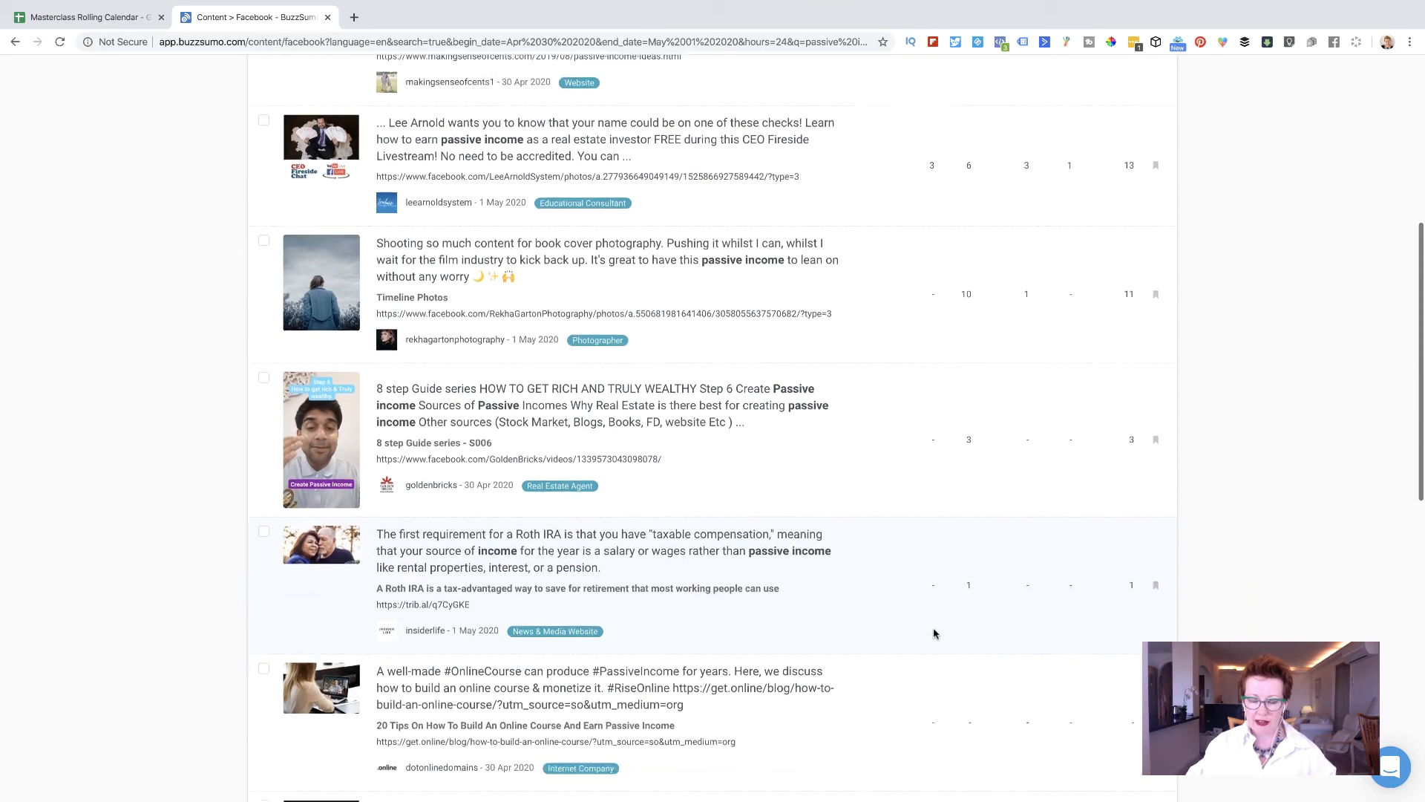
Replace the Facebook Content keyword with "work from home", run the search, and look through the matching posts.
{"action": "scroll", "coordinate": [934, 632], "scroll_direction": "up", "scroll_amount": 12}
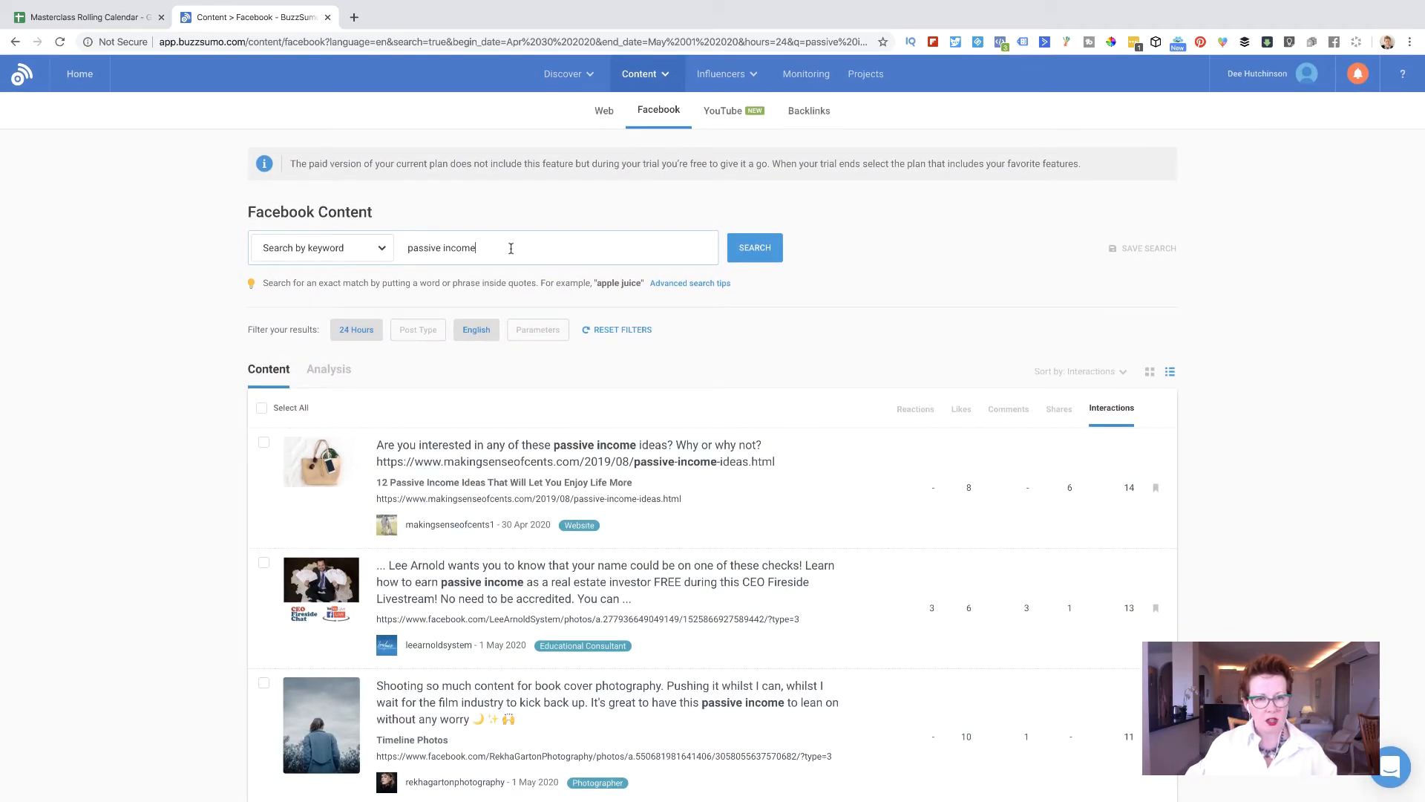
{"action": "left_click_drag", "start_coordinate": [511, 248], "coordinate": [377, 251]}
{"action": "key", "text": "BackSpace"}
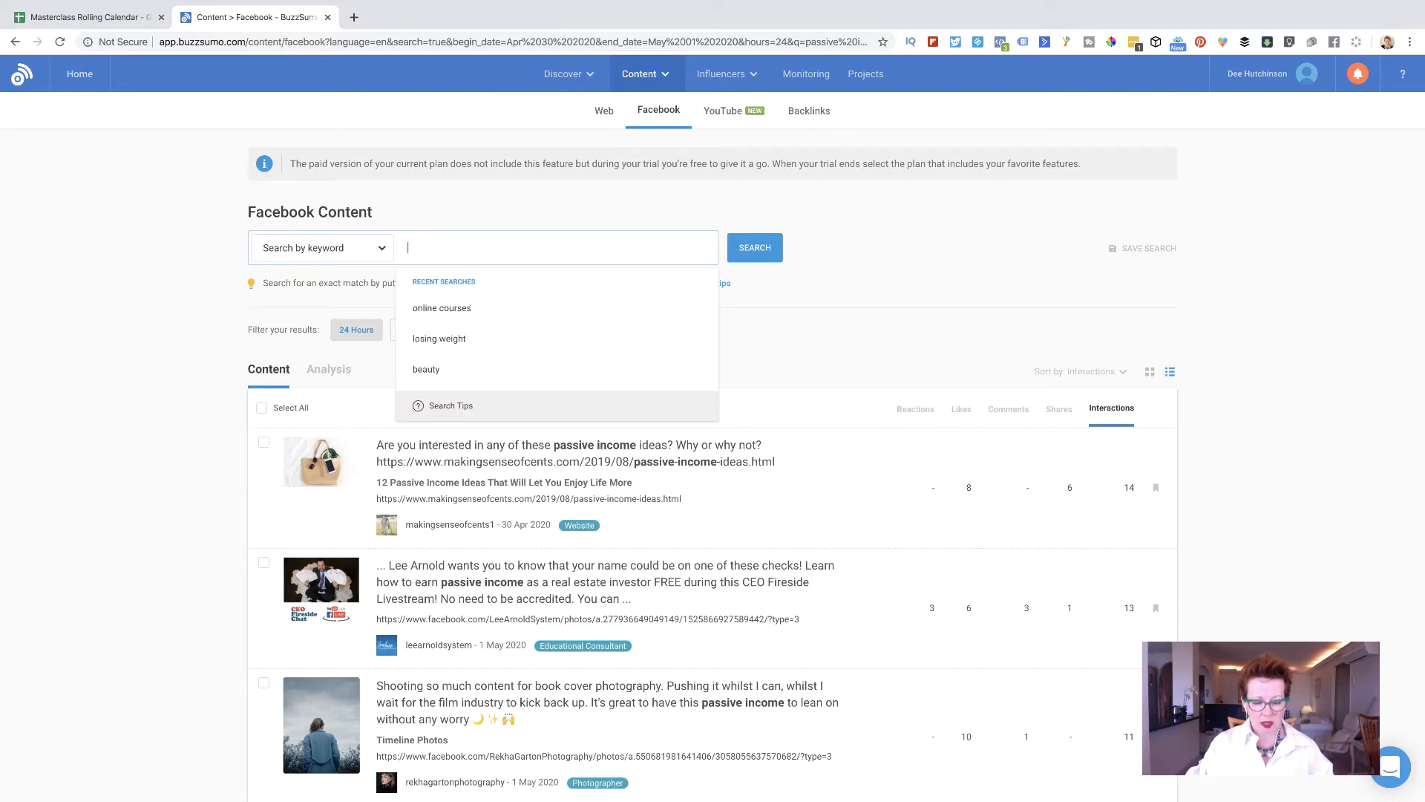
{"action": "type", "text": "work from hom"}
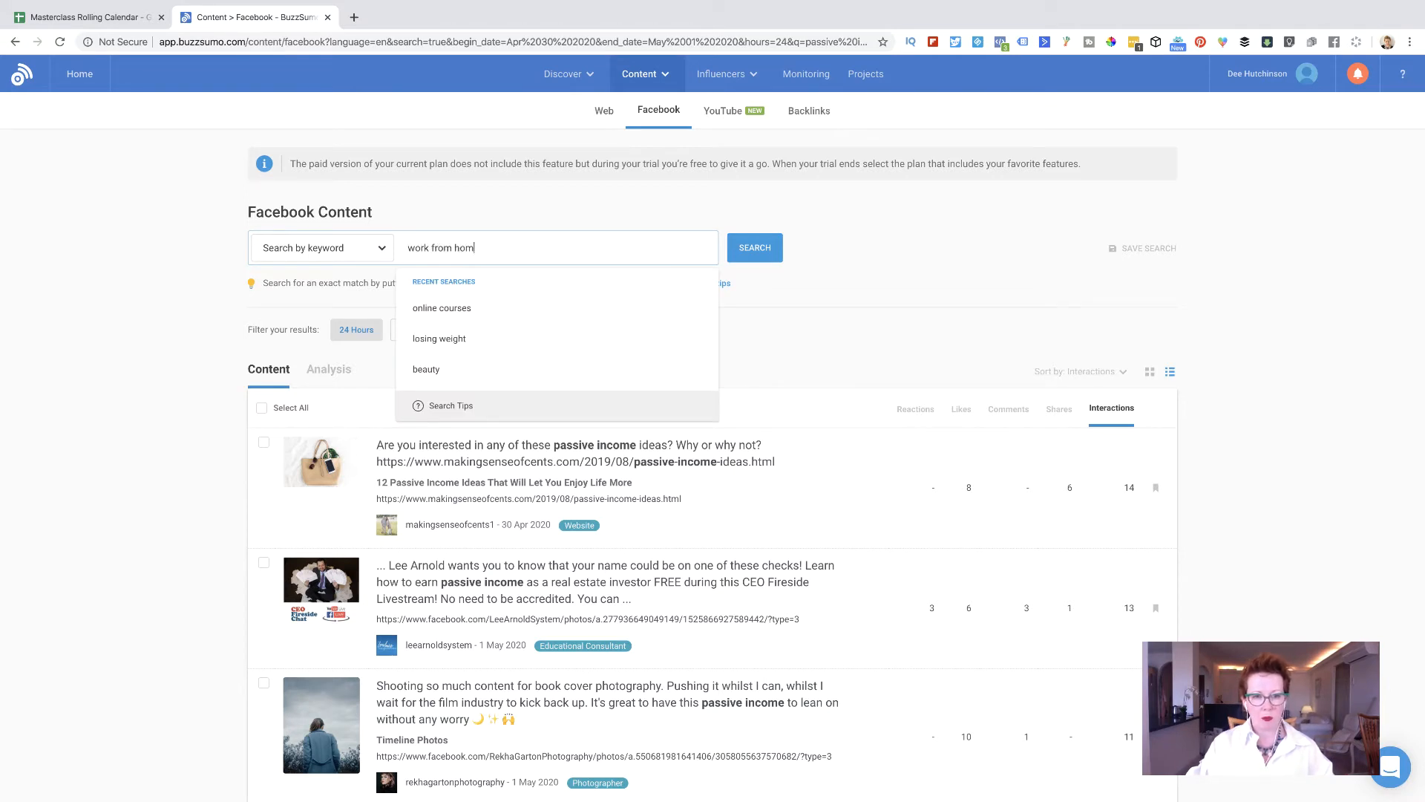
{"action": "type", "text": "e"}
{"action": "left_click", "coordinate": [765, 251]}
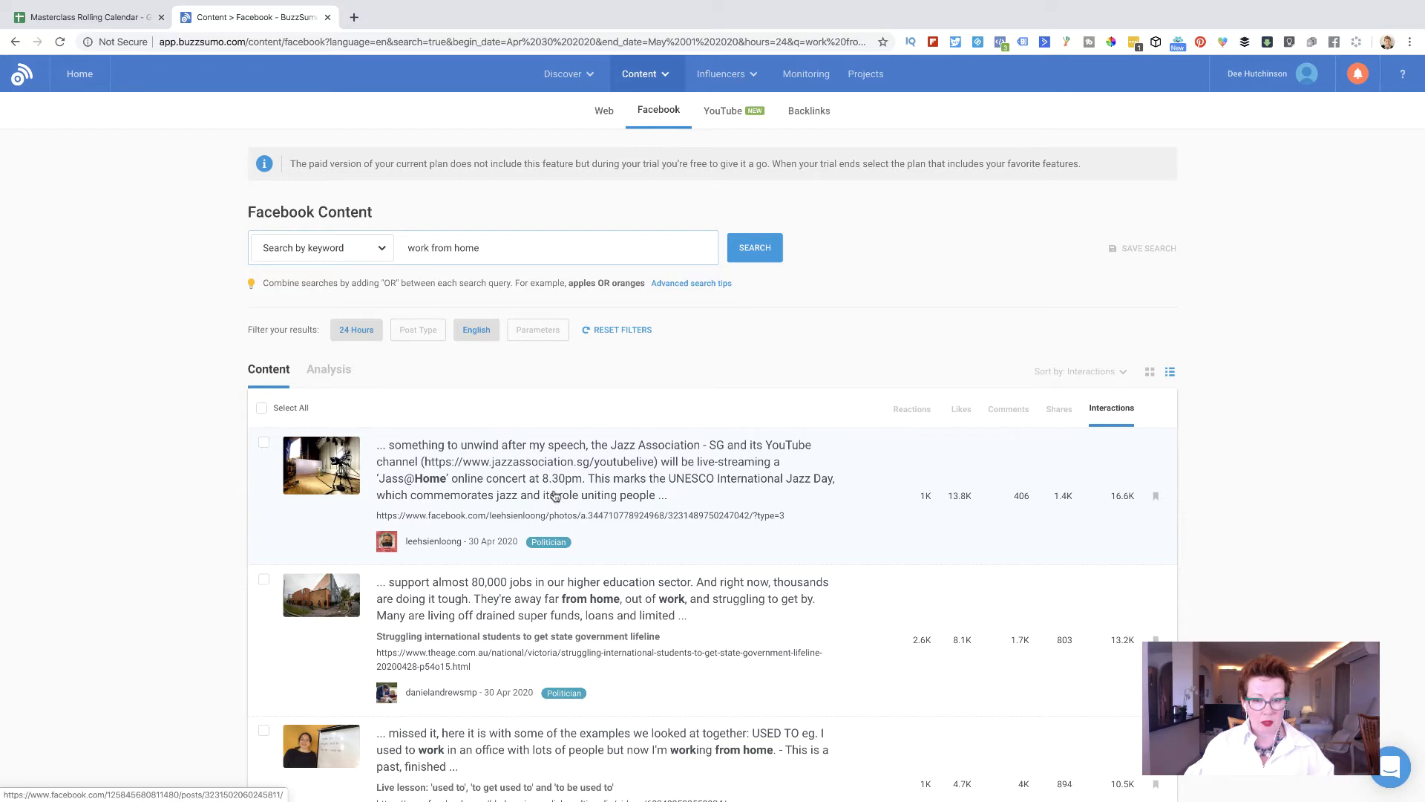
{"action": "scroll", "coordinate": [682, 476], "scroll_direction": "down", "scroll_amount": 2}
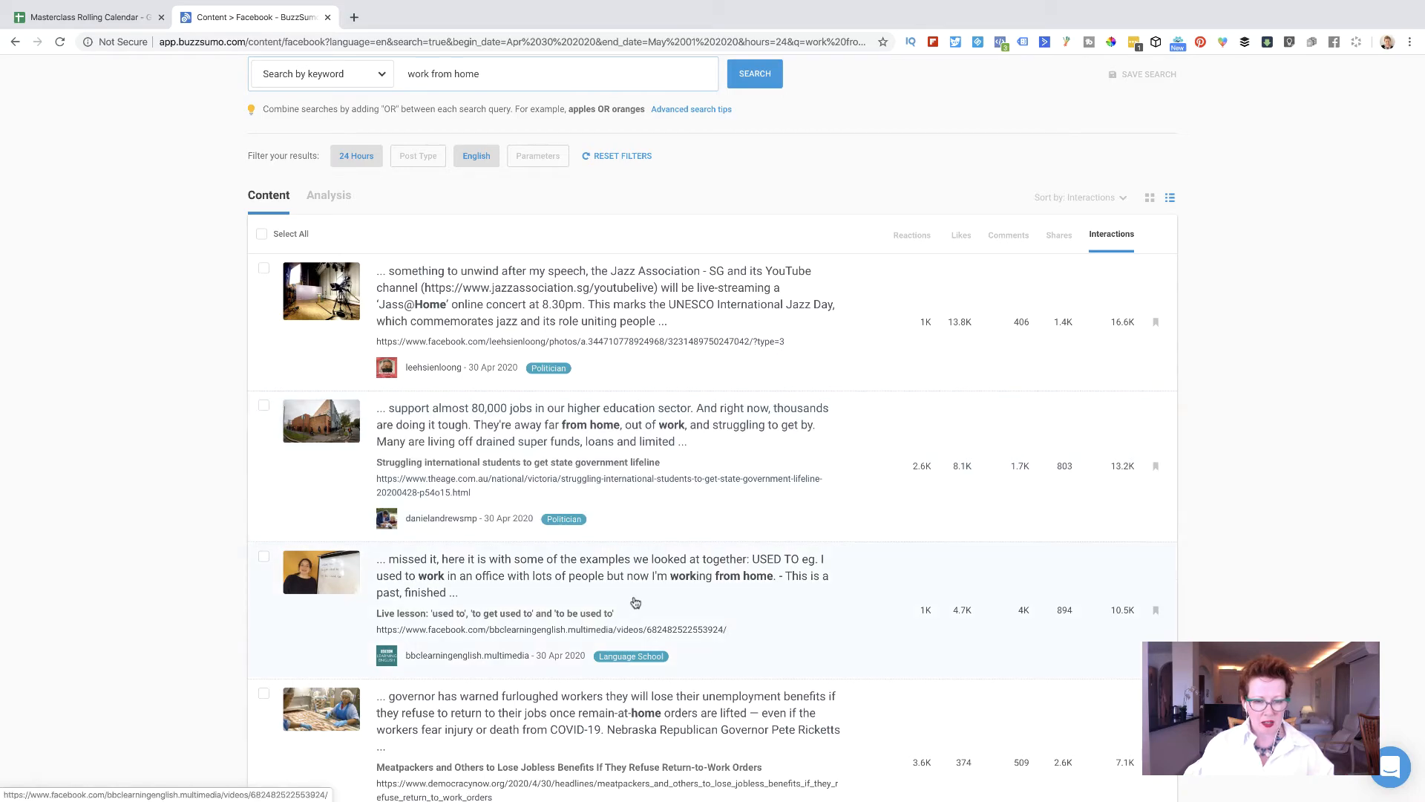
{"action": "scroll", "coordinate": [639, 599], "scroll_direction": "down", "scroll_amount": 1}
{"action": "scroll", "coordinate": [703, 638], "scroll_direction": "down", "scroll_amount": 3}
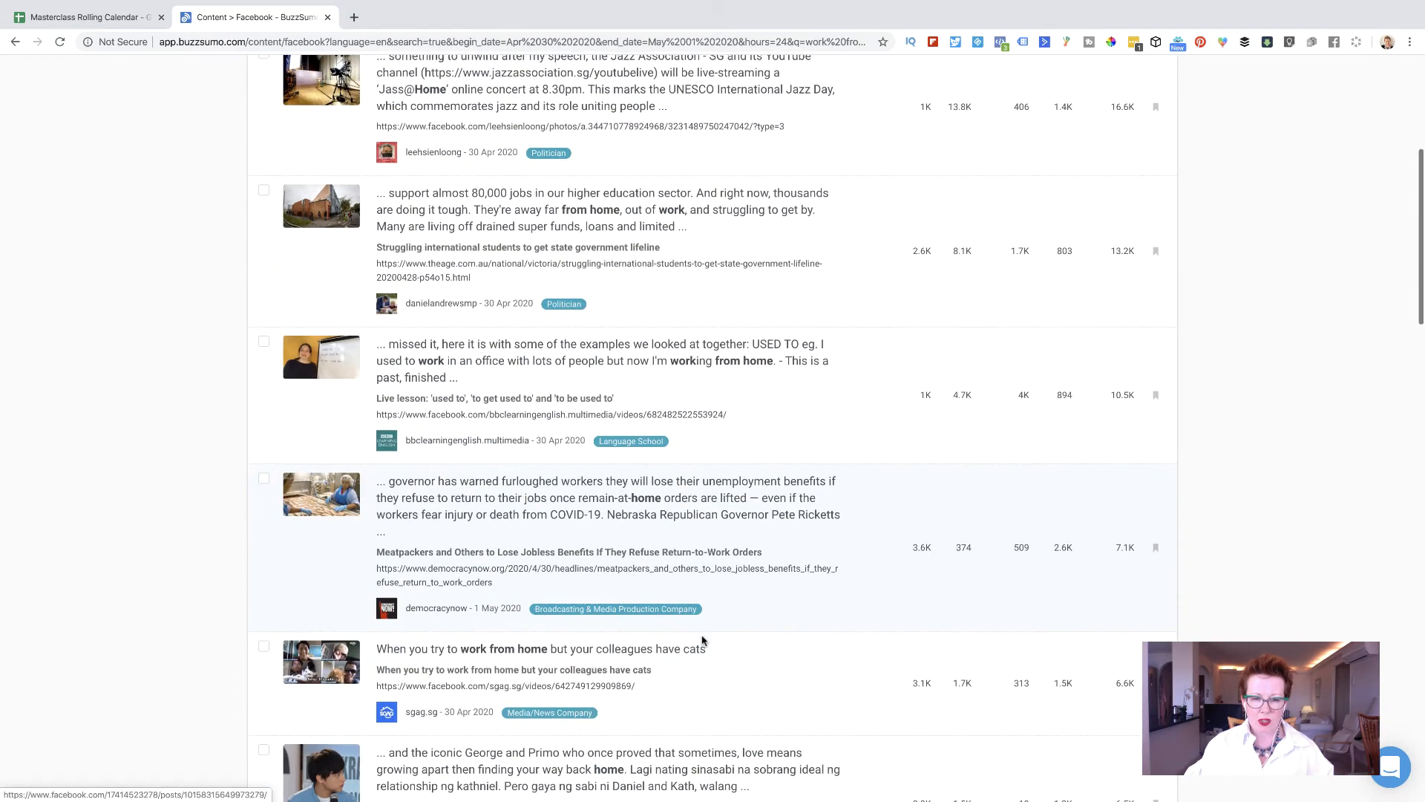
{"action": "scroll", "coordinate": [701, 638], "scroll_direction": "up", "scroll_amount": 8}
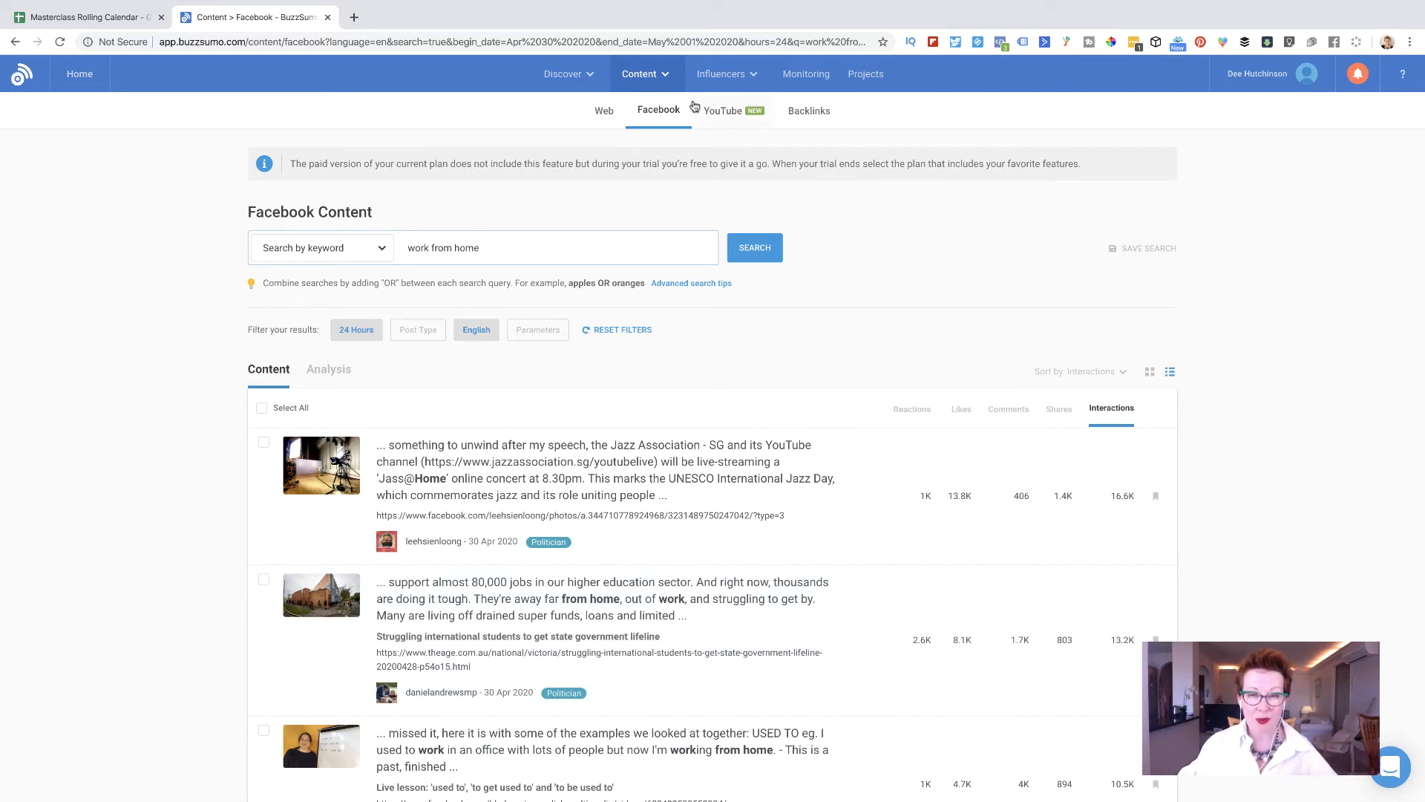
From the home page, open the Facebook search under Find Top Influencers and search Facebook Pages for "fashion".
{"action": "left_click", "coordinate": [80, 73]}
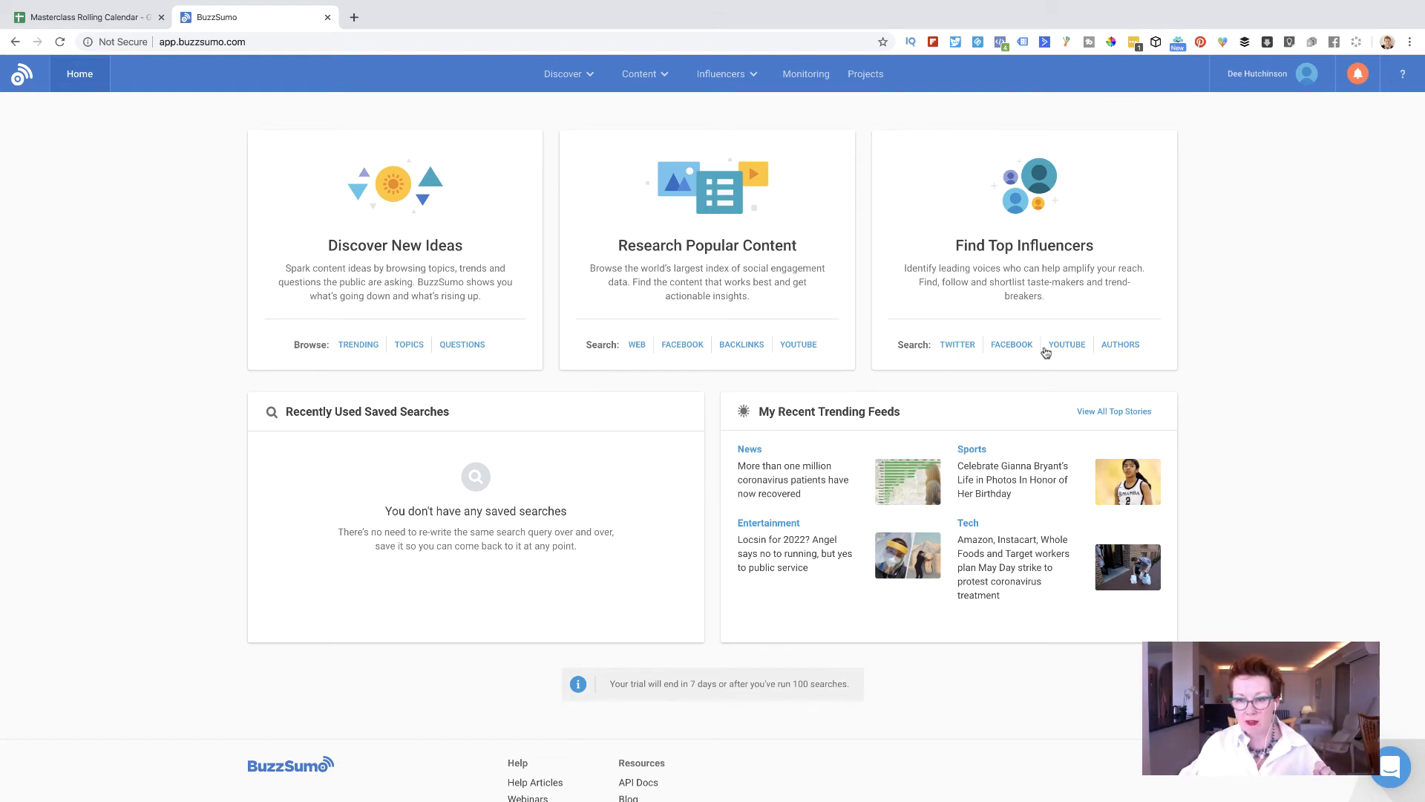
{"action": "left_click", "coordinate": [1012, 346]}
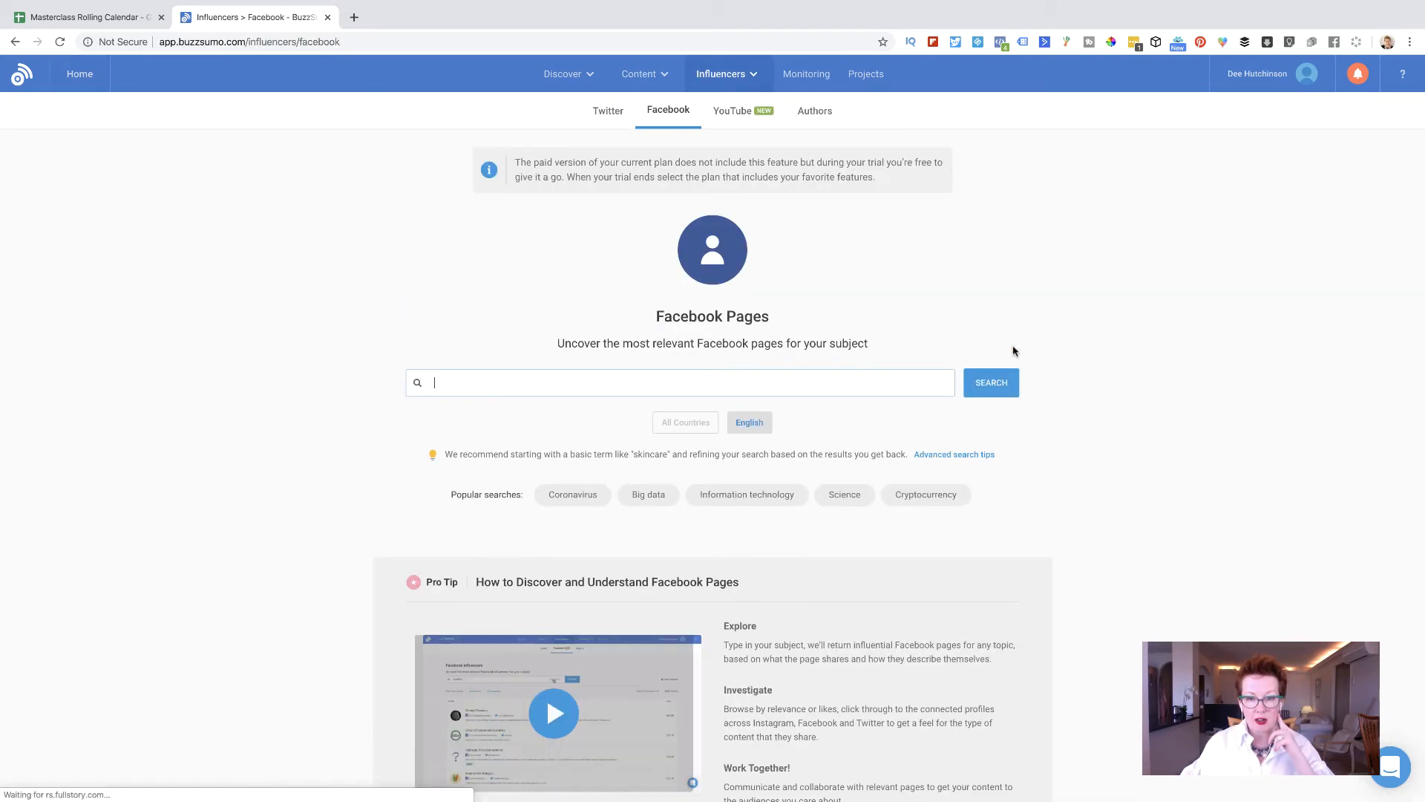
{"action": "left_click", "coordinate": [820, 383]}
{"action": "scroll", "coordinate": [819, 382], "scroll_direction": "down", "scroll_amount": 1}
{"action": "type", "text": "fasion"}
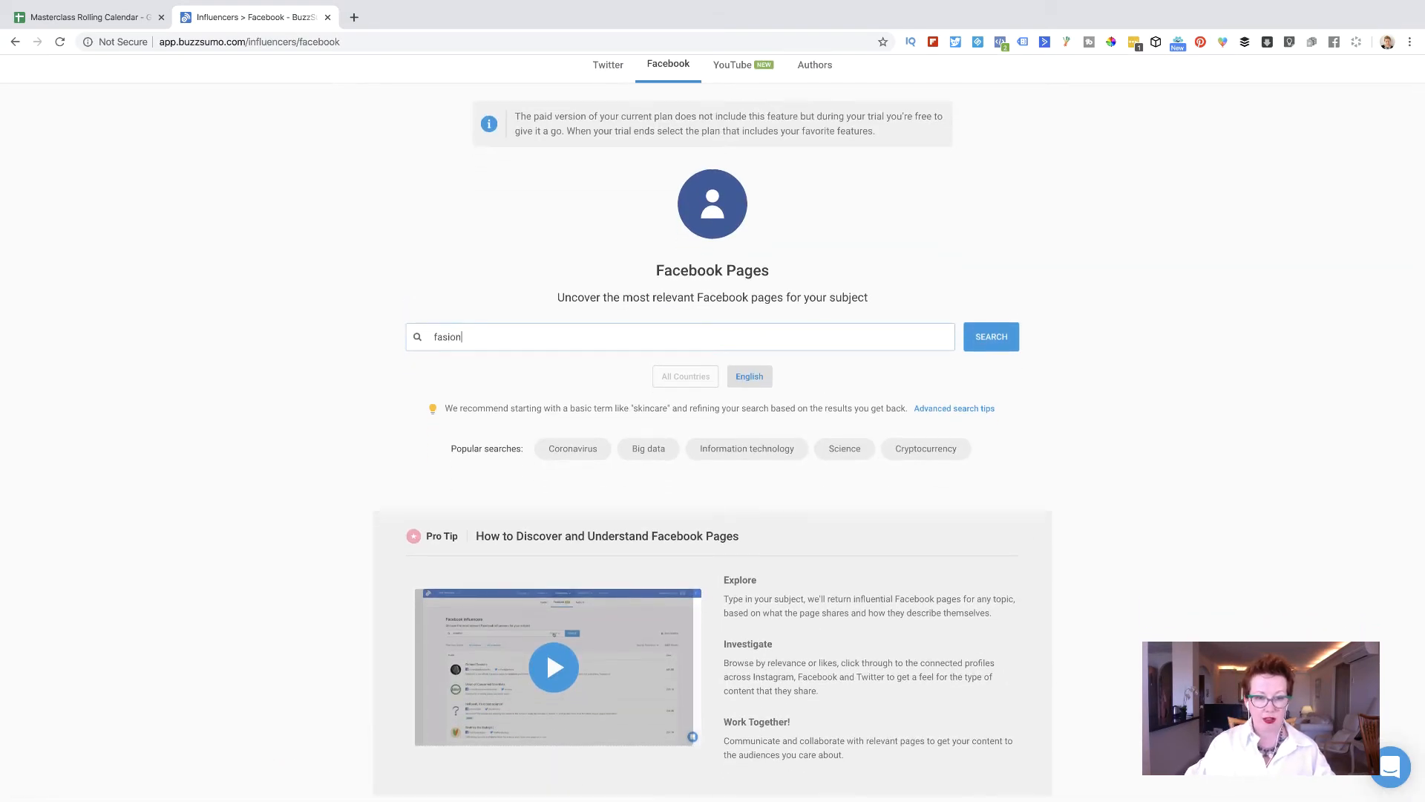
{"action": "left_click", "coordinate": [991, 338]}
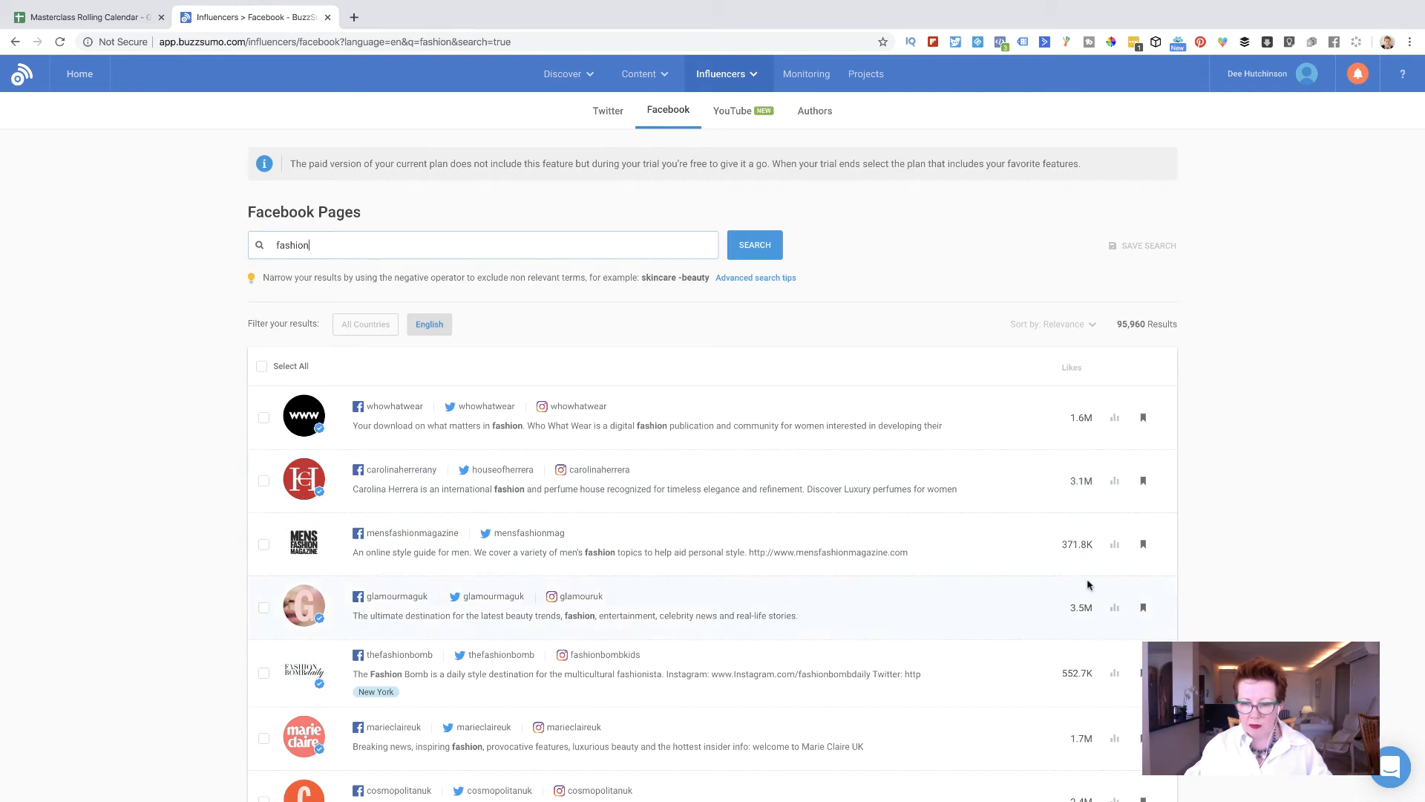
Examine the list of fashion Facebook pages, comparing their descriptions, linked social profiles and likes.
{"action": "scroll", "coordinate": [1089, 584], "scroll_direction": "down", "scroll_amount": 2}
{"action": "scroll", "coordinate": [1088, 605], "scroll_direction": "down", "scroll_amount": 2}
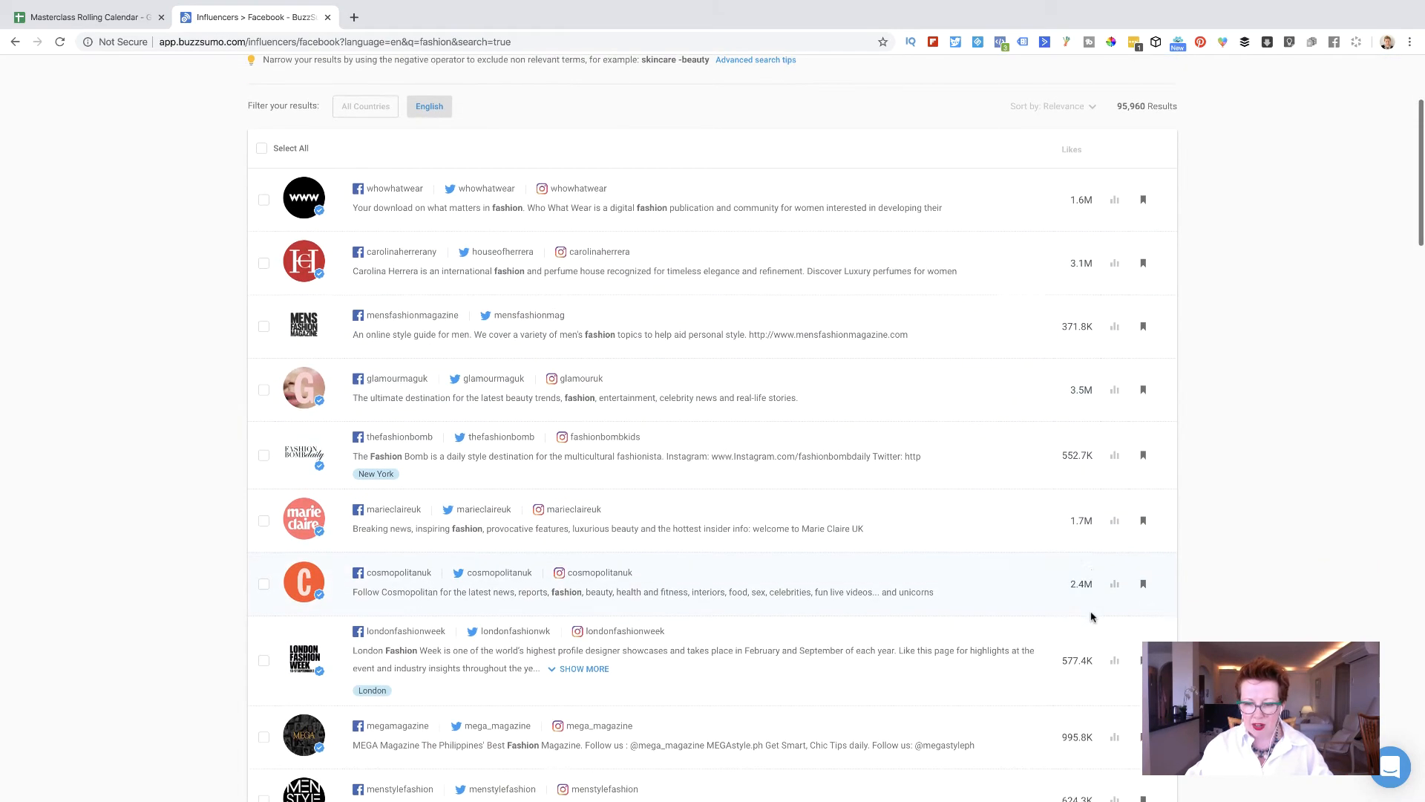
{"action": "scroll", "coordinate": [1092, 616], "scroll_direction": "down", "scroll_amount": 2}
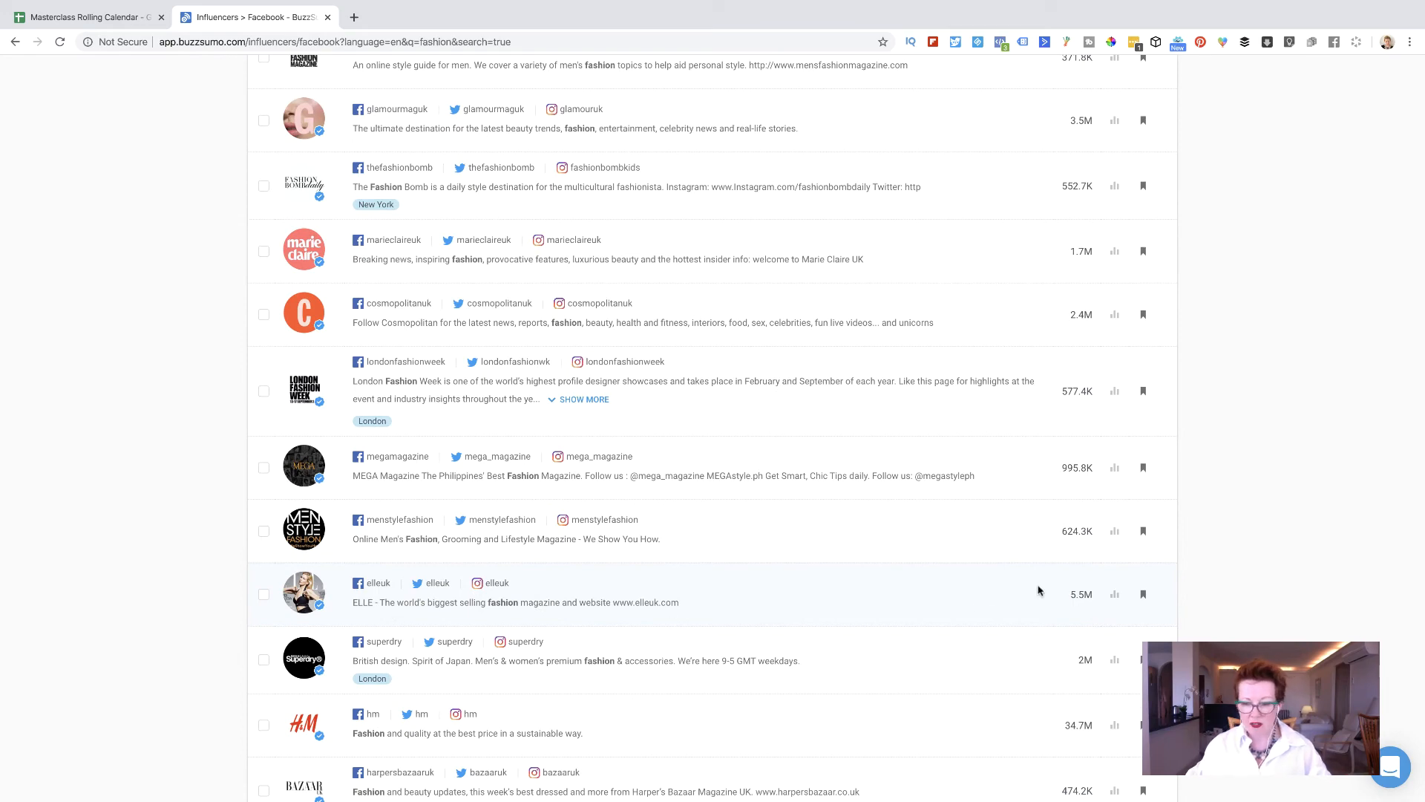
{"action": "scroll", "coordinate": [1037, 590], "scroll_direction": "down", "scroll_amount": 2}
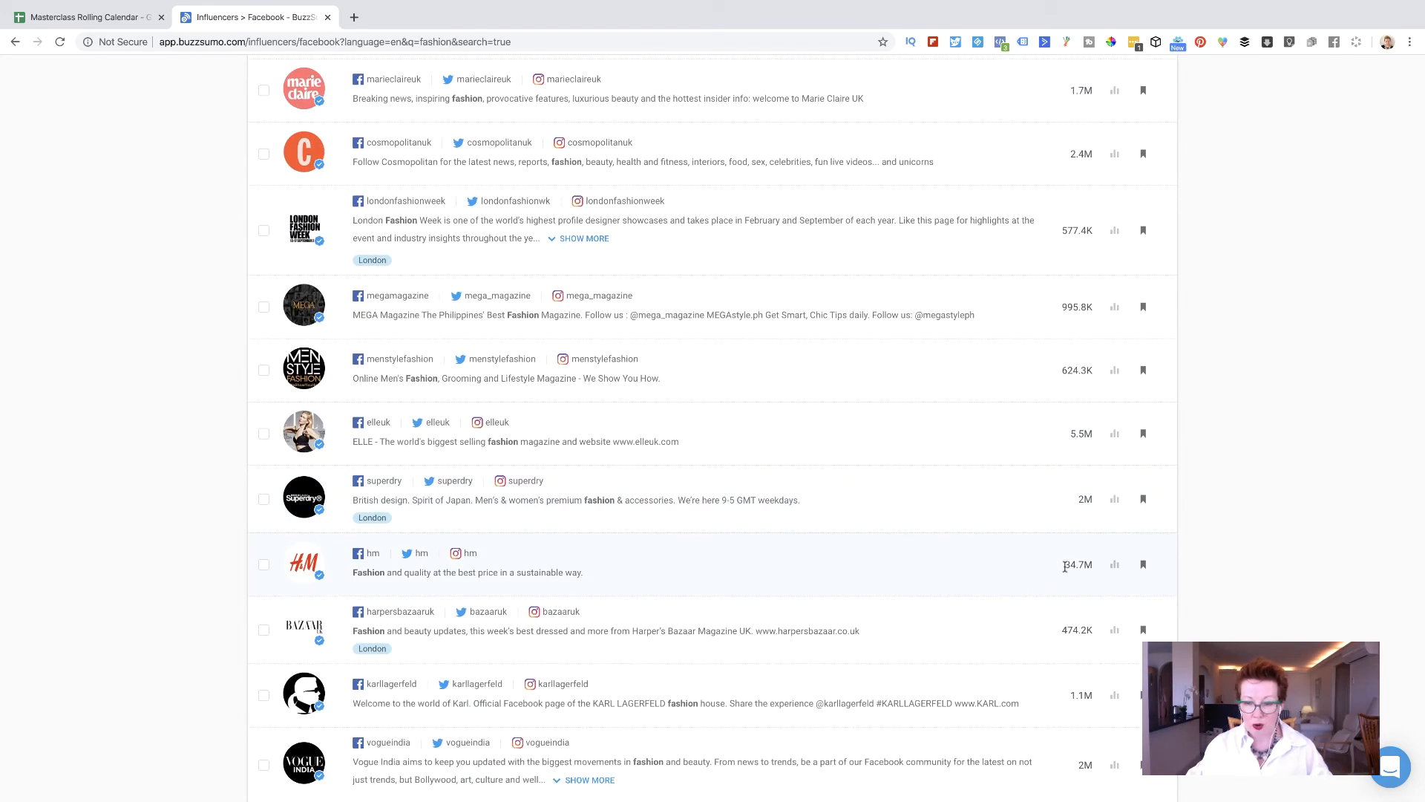
{"action": "scroll", "coordinate": [1064, 568], "scroll_direction": "down", "scroll_amount": 2}
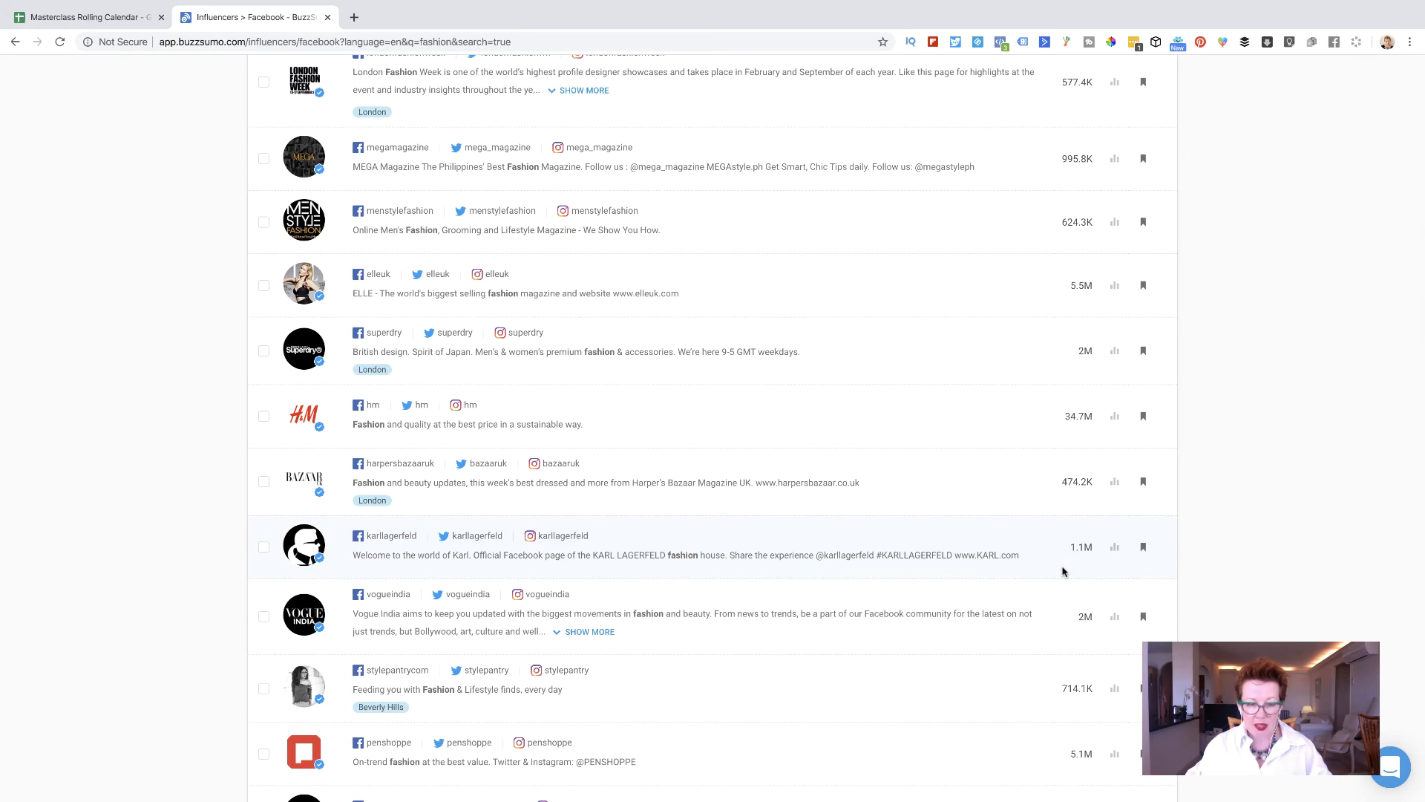
{"action": "scroll", "coordinate": [1063, 570], "scroll_direction": "up", "scroll_amount": 10}
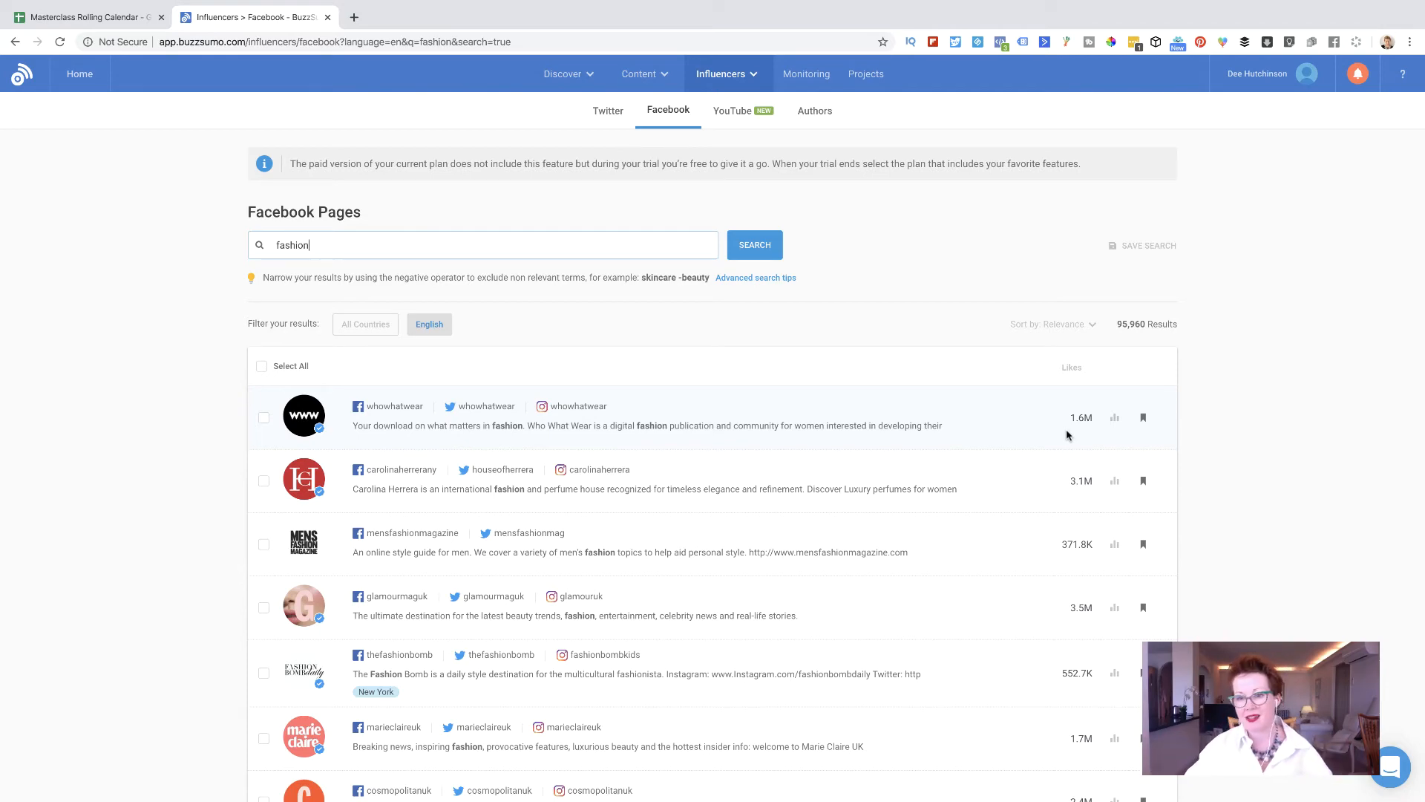
{"action": "scroll", "coordinate": [978, 553], "scroll_direction": "down", "scroll_amount": 3}
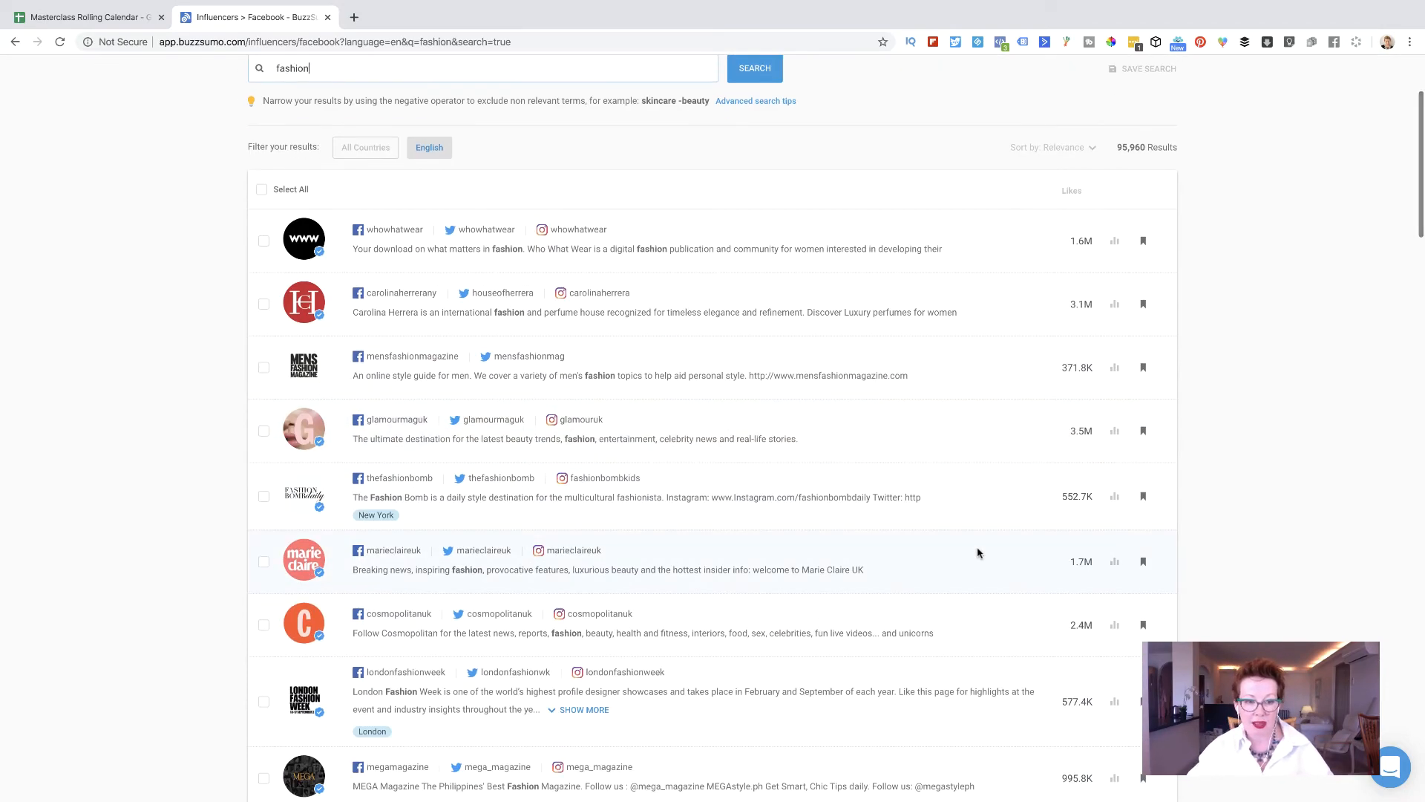
{"action": "scroll", "coordinate": [978, 553], "scroll_direction": "down", "scroll_amount": 9}
{"action": "scroll", "coordinate": [978, 553], "scroll_direction": "up", "scroll_amount": 5}
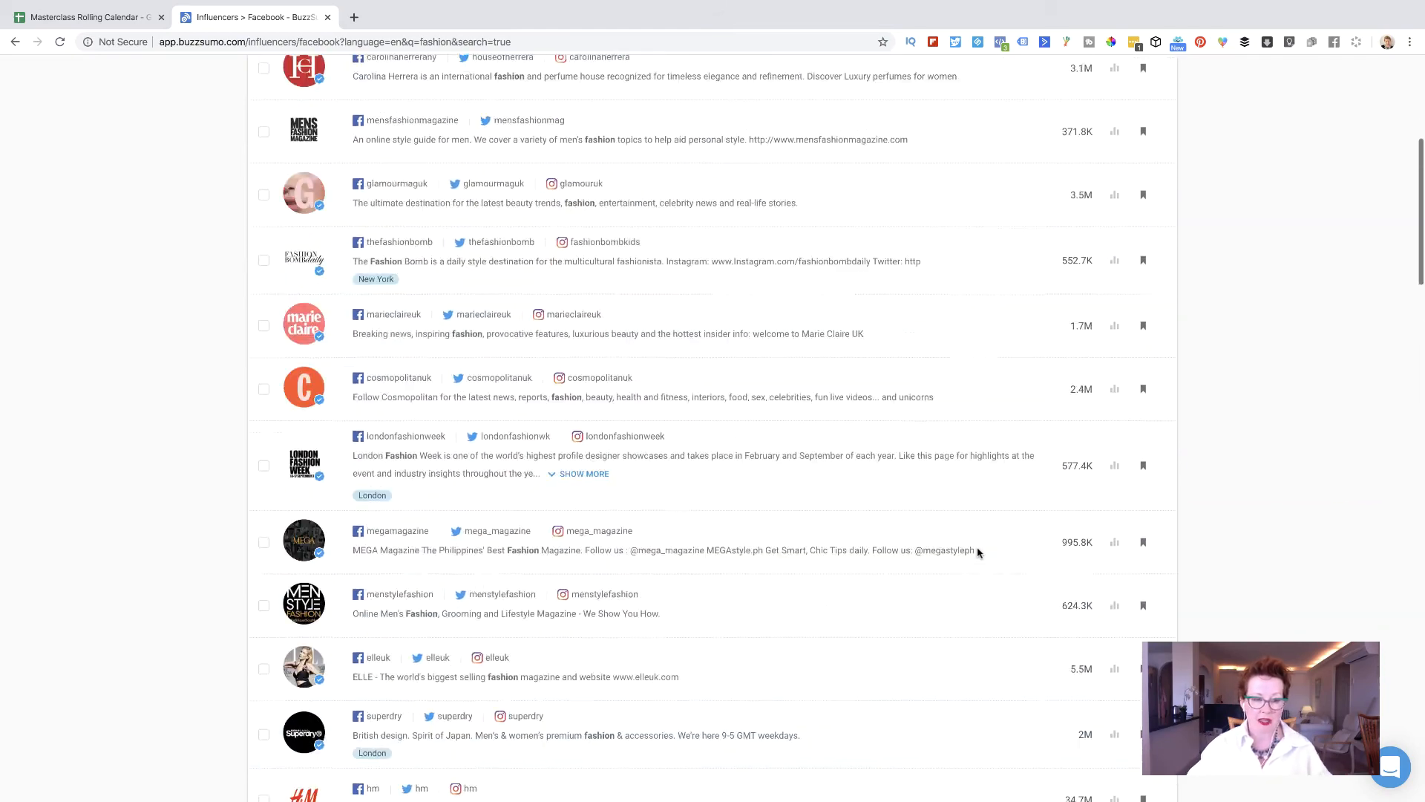
{"action": "scroll", "coordinate": [979, 553], "scroll_direction": "up", "scroll_amount": 6}
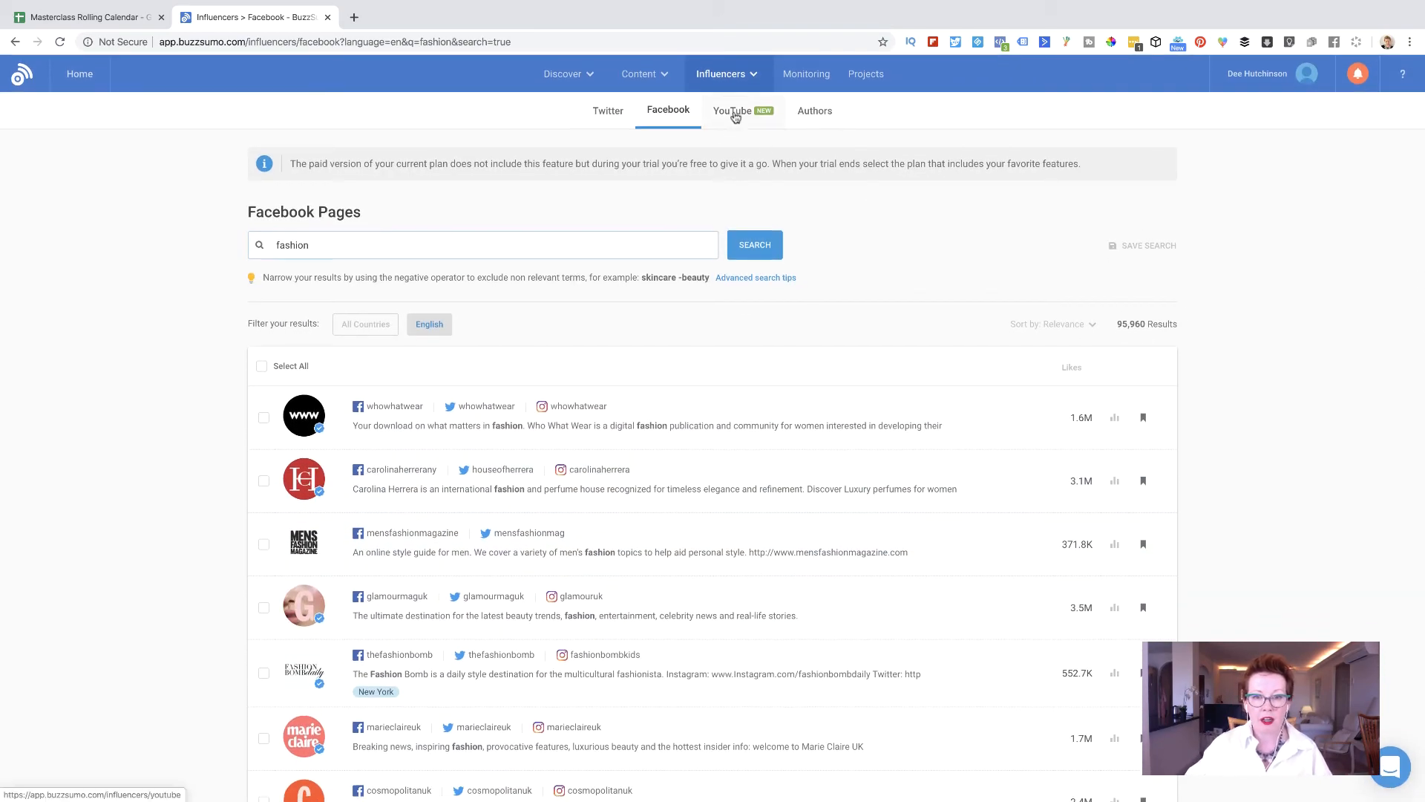
Switch the influencer search to YouTube, search for "kids", and look through the listed channels and their subscriber, video and view figures.
{"action": "left_click", "coordinate": [735, 112]}
{"action": "left_click_drag", "start_coordinate": [541, 336], "coordinate": [396, 324]}
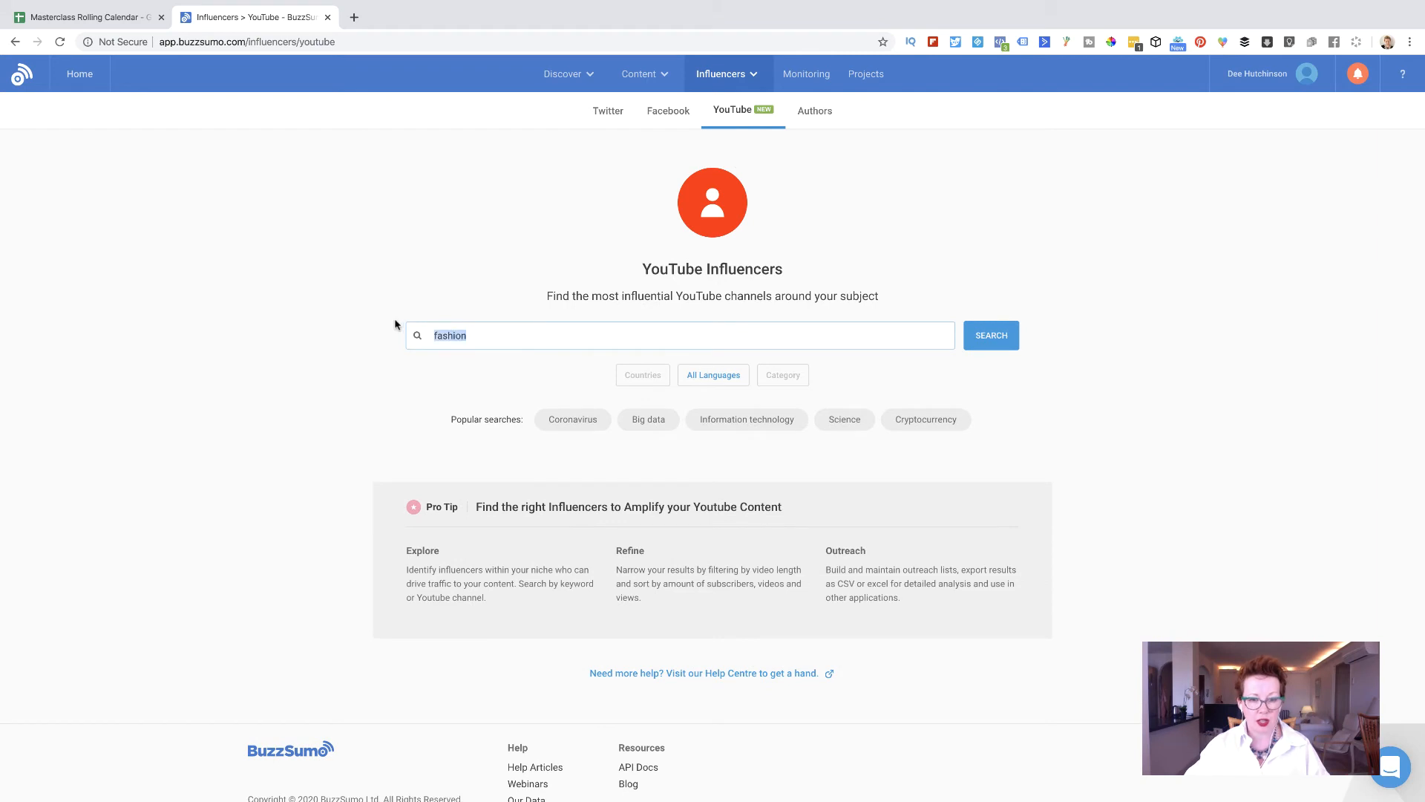
{"action": "key", "text": "BackSpace"}
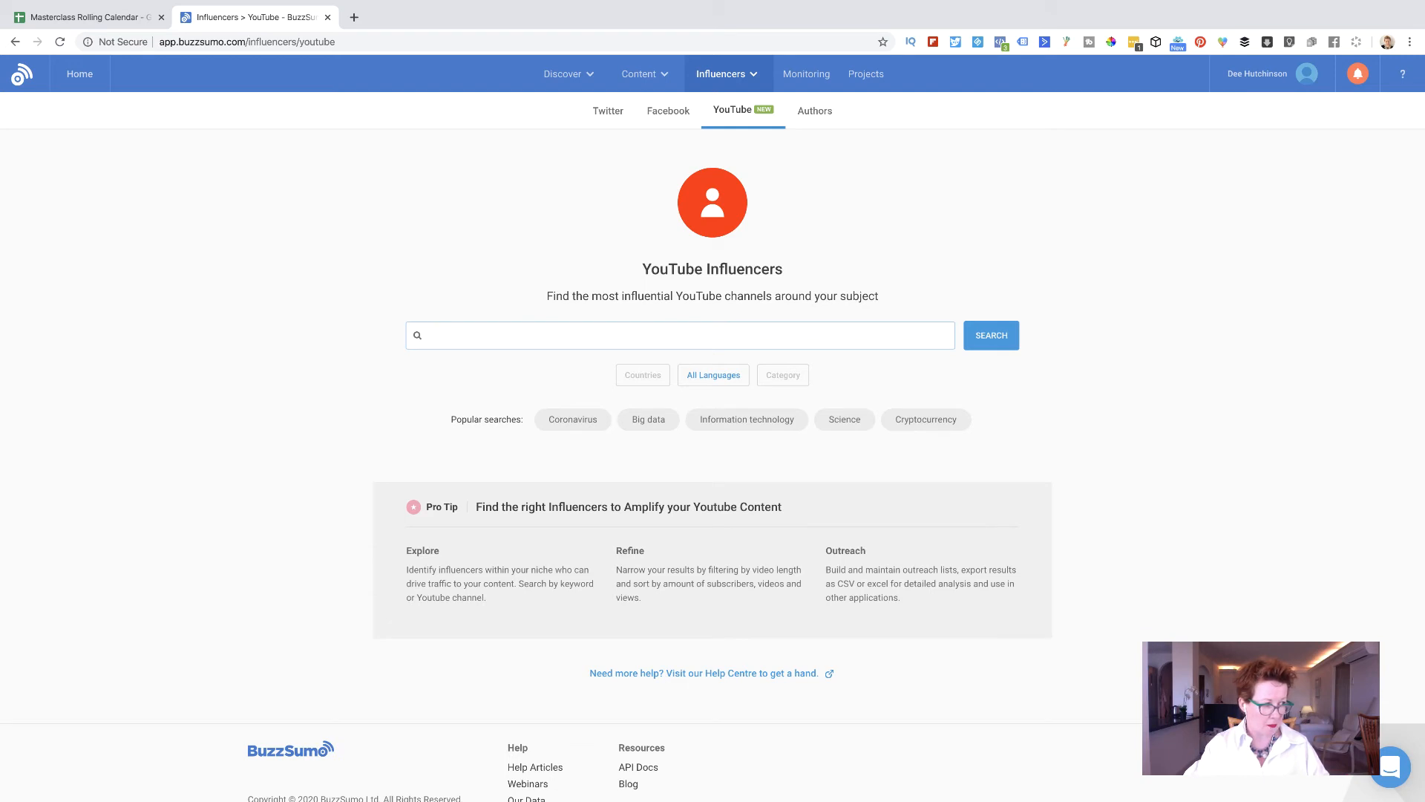
{"action": "type", "text": "bas"}
{"action": "key", "text": "BackSpace"}
{"action": "key", "text": "BackSpace"}
{"action": "key", "text": "BackSpace"}
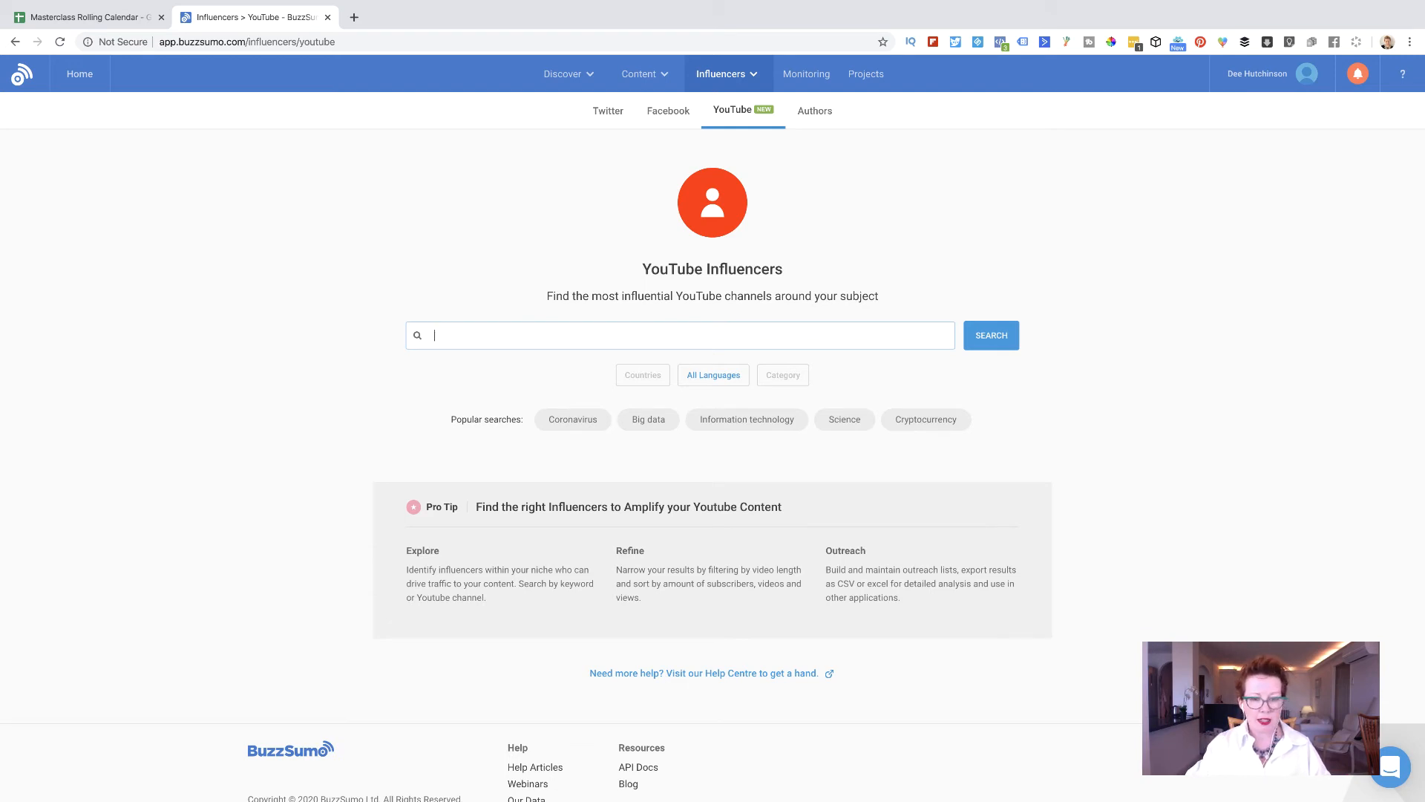
{"action": "type", "text": "kids"}
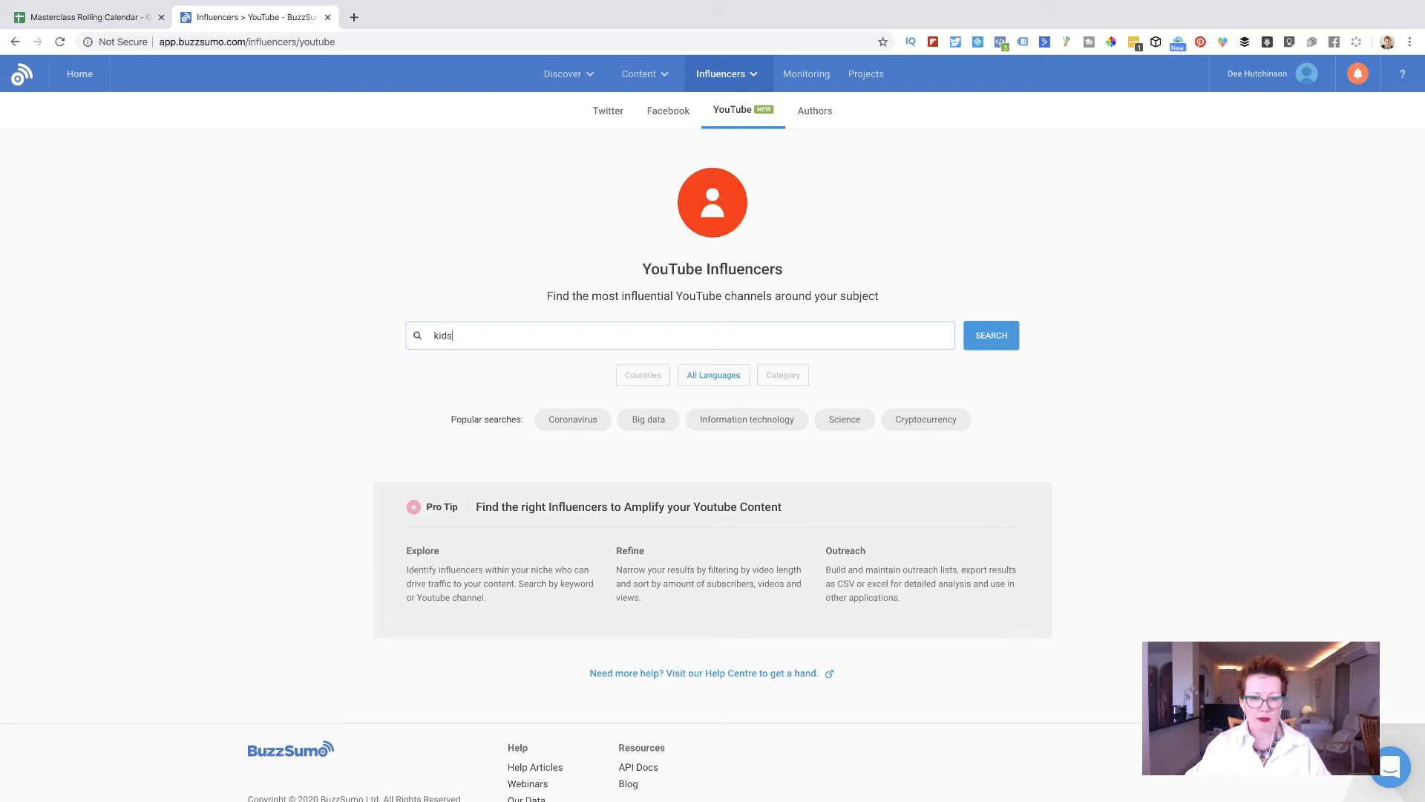
{"action": "left_click", "coordinate": [1001, 343]}
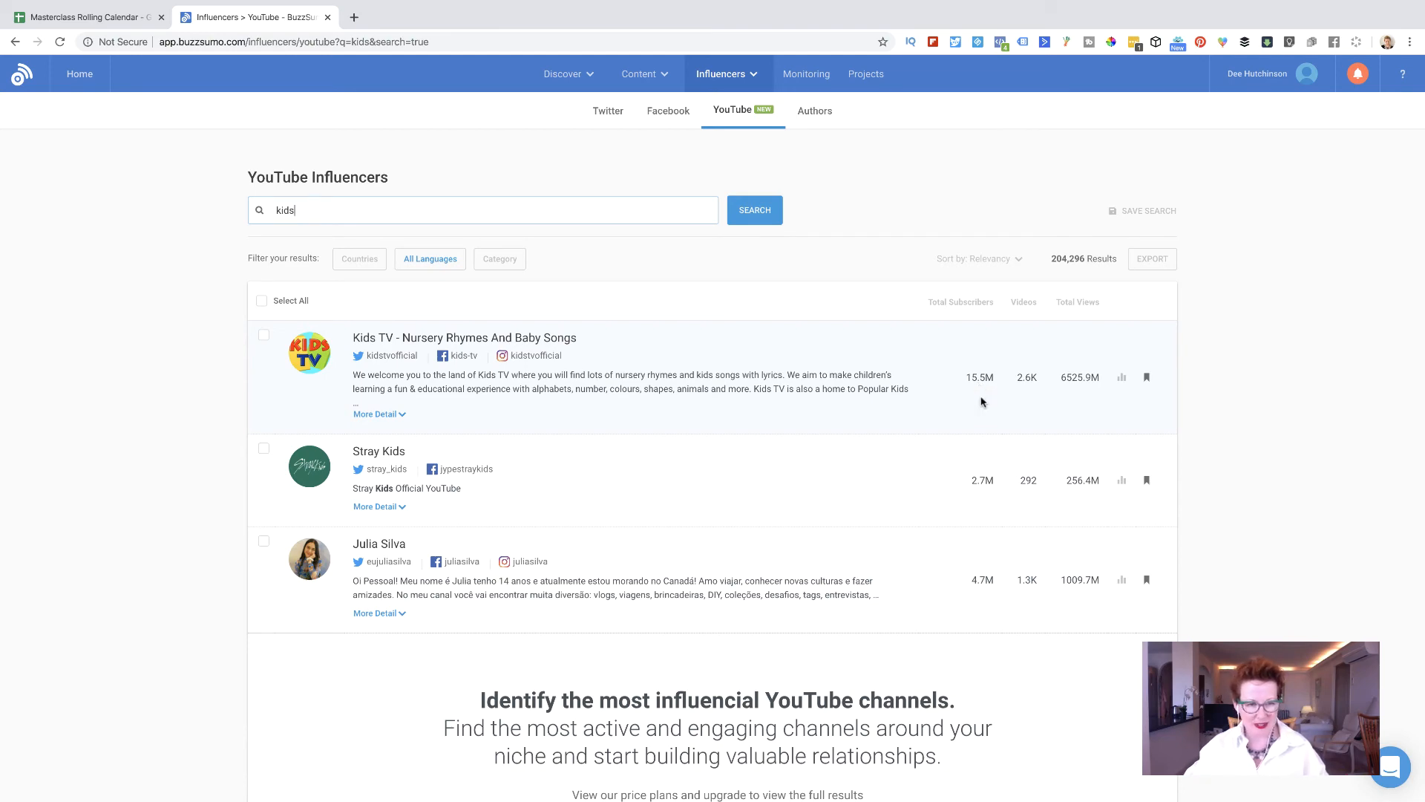
{"action": "scroll", "coordinate": [982, 395], "scroll_direction": "down", "scroll_amount": 3}
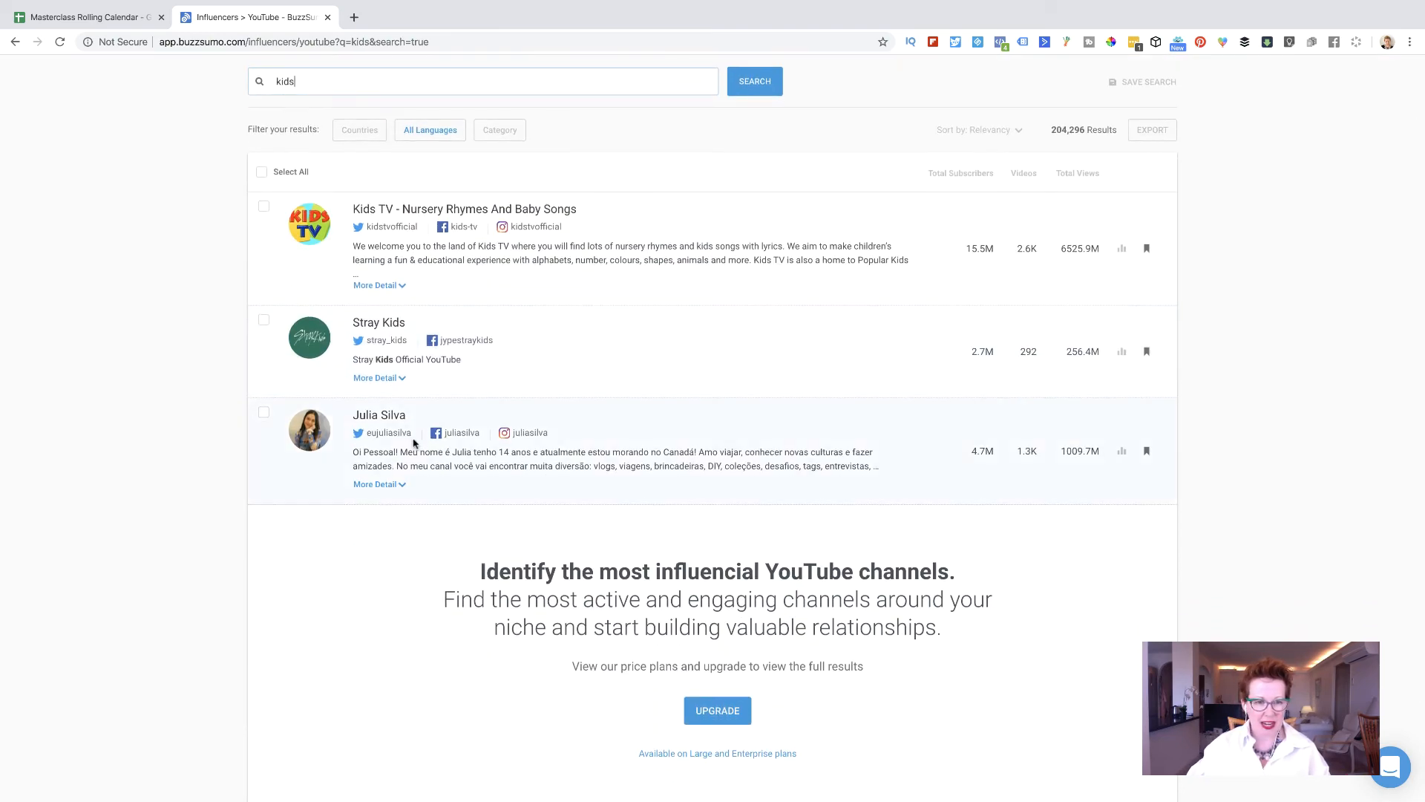
{"action": "scroll", "coordinate": [772, 446], "scroll_direction": "down", "scroll_amount": 2}
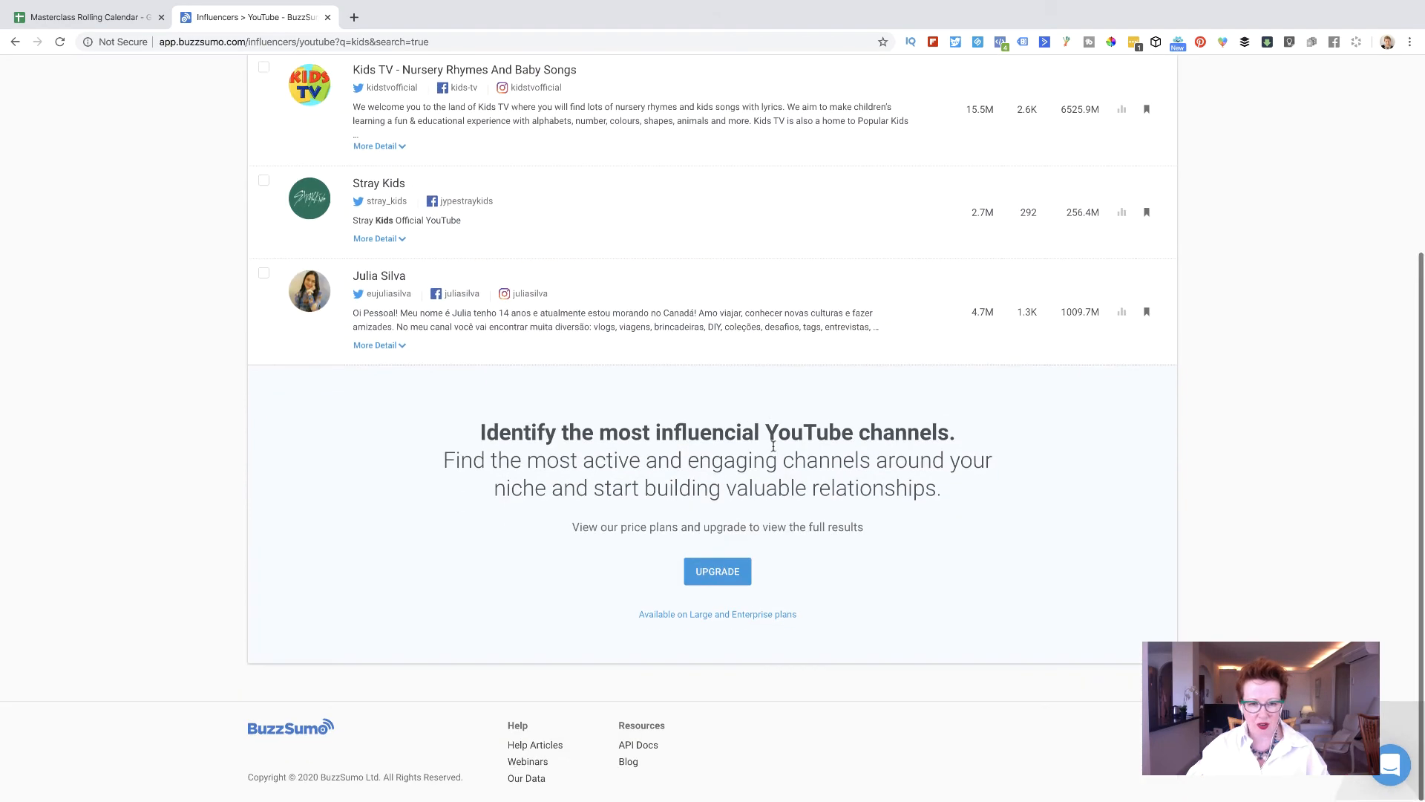
{"action": "scroll", "coordinate": [747, 414], "scroll_direction": "up", "scroll_amount": 4}
Replace the YouTube influencer keyword with "divorce", run the search, and look over the matching channels.
{"action": "left_click_drag", "start_coordinate": [360, 159], "coordinate": [208, 149]}
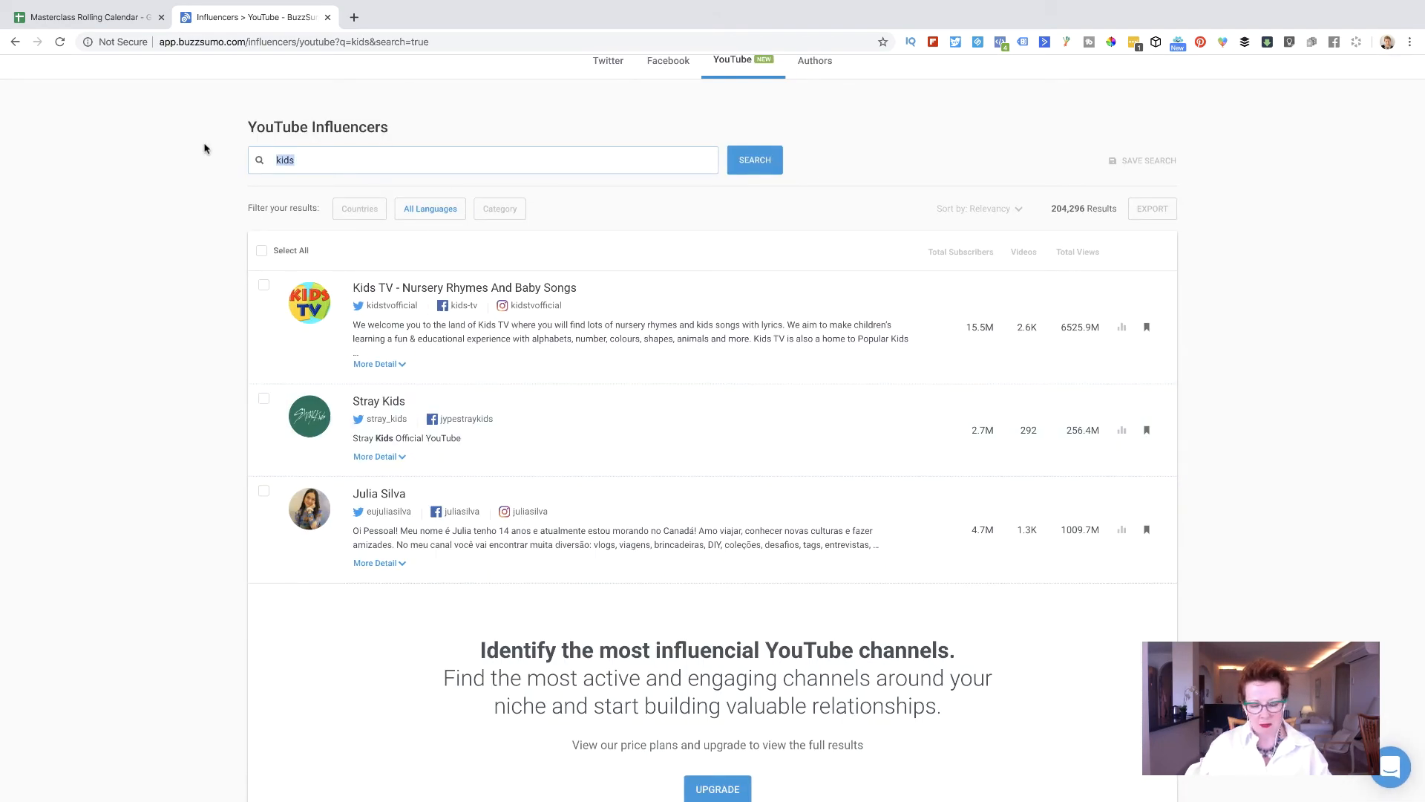
{"action": "key", "text": "BackSpace"}
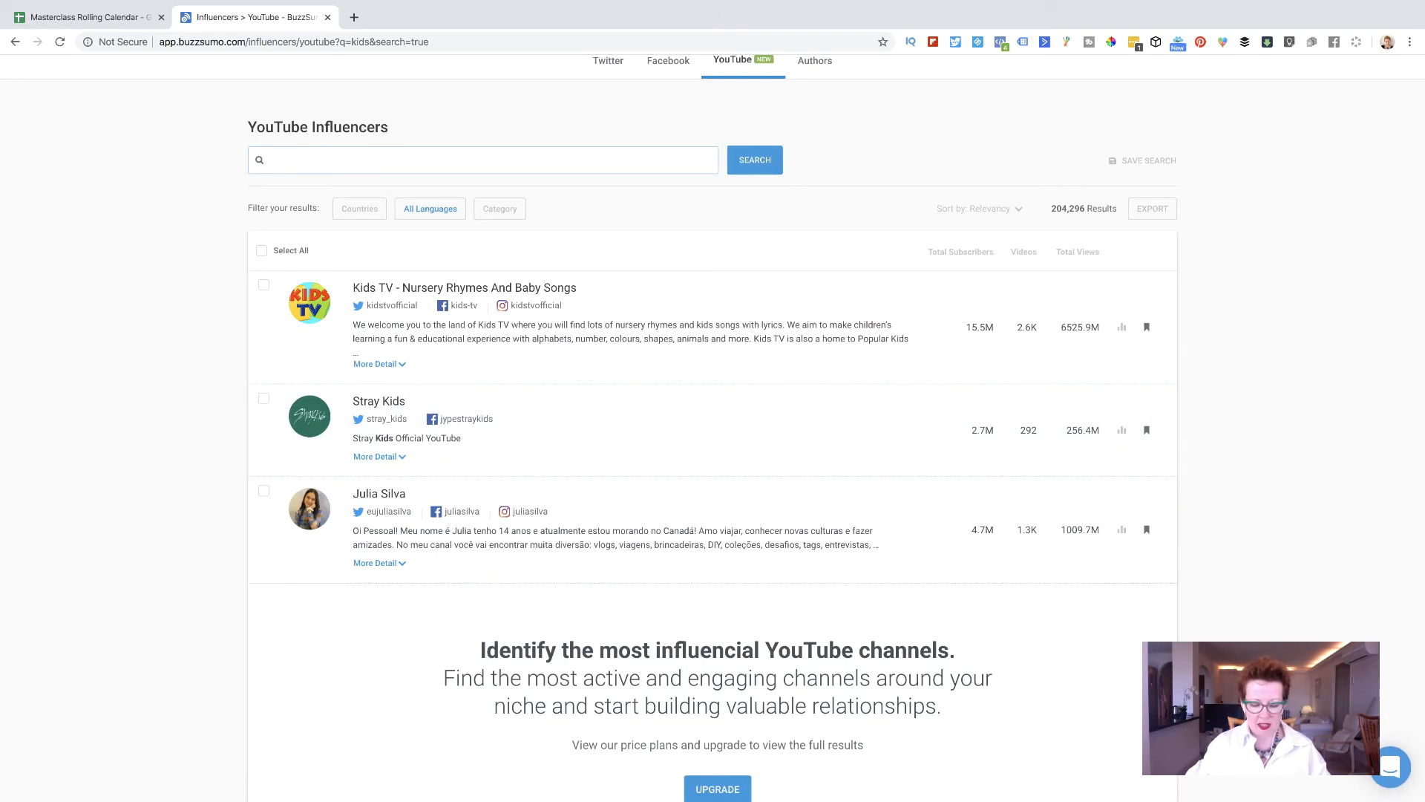
{"action": "type", "text": "divorce"}
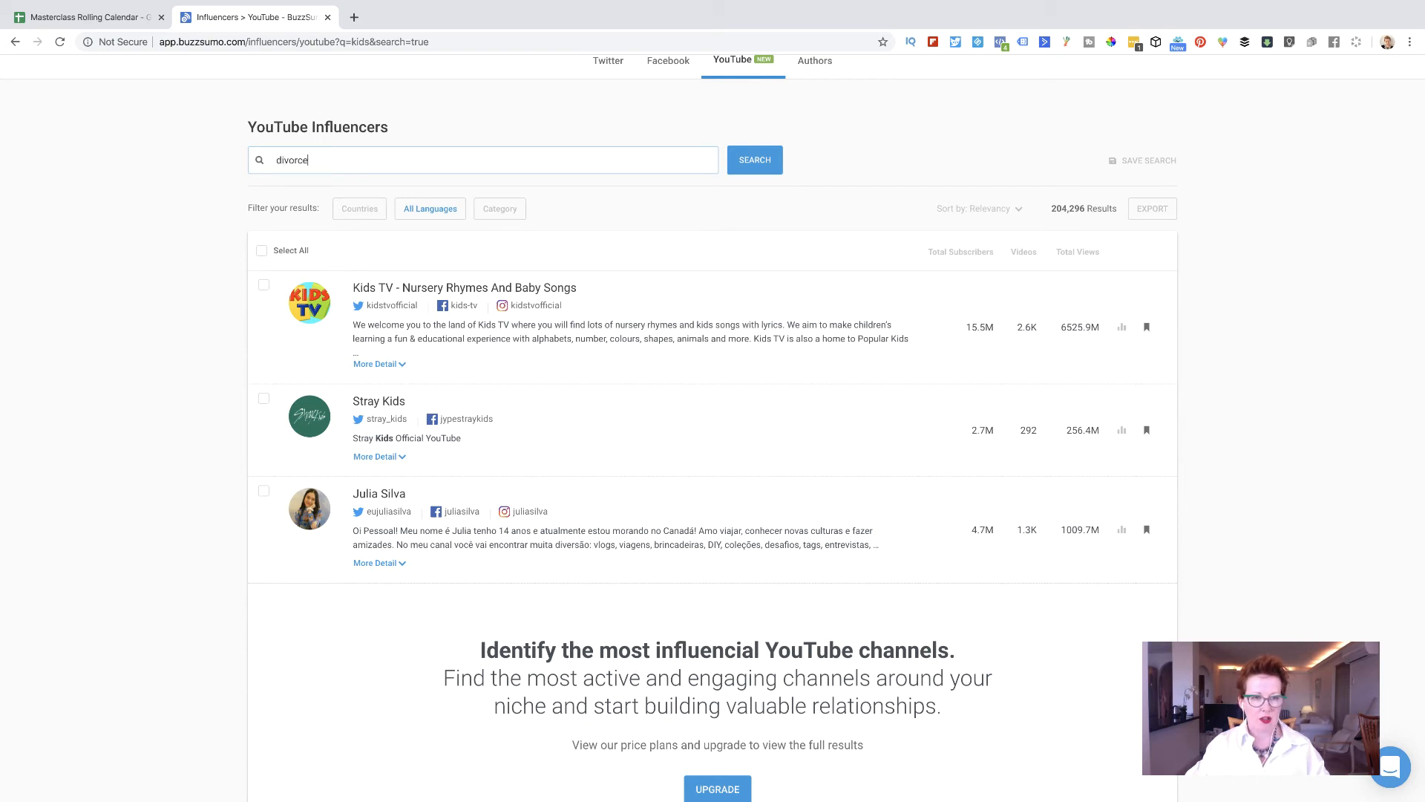
{"action": "key", "text": "Return"}
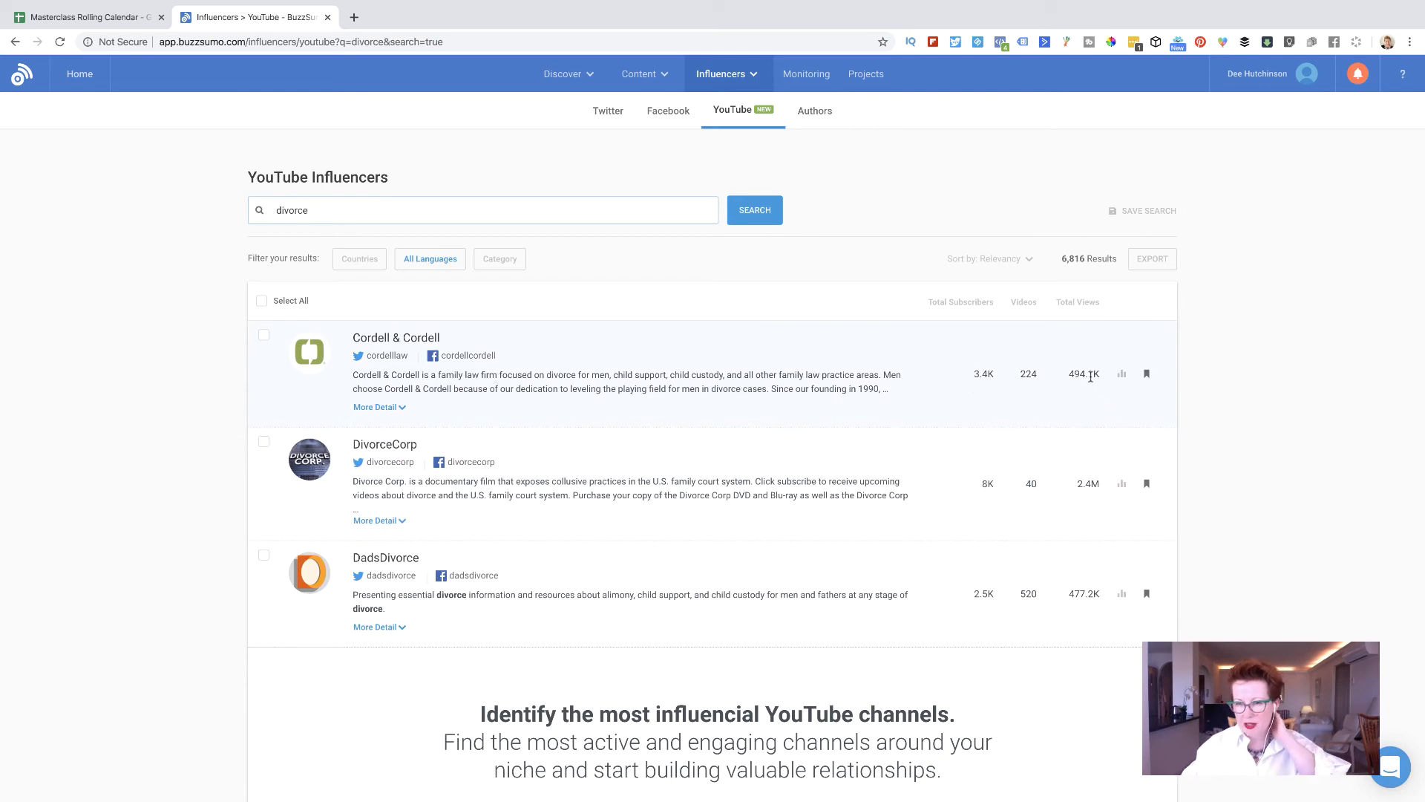
{"action": "scroll", "coordinate": [965, 319], "scroll_direction": "down", "scroll_amount": 1}
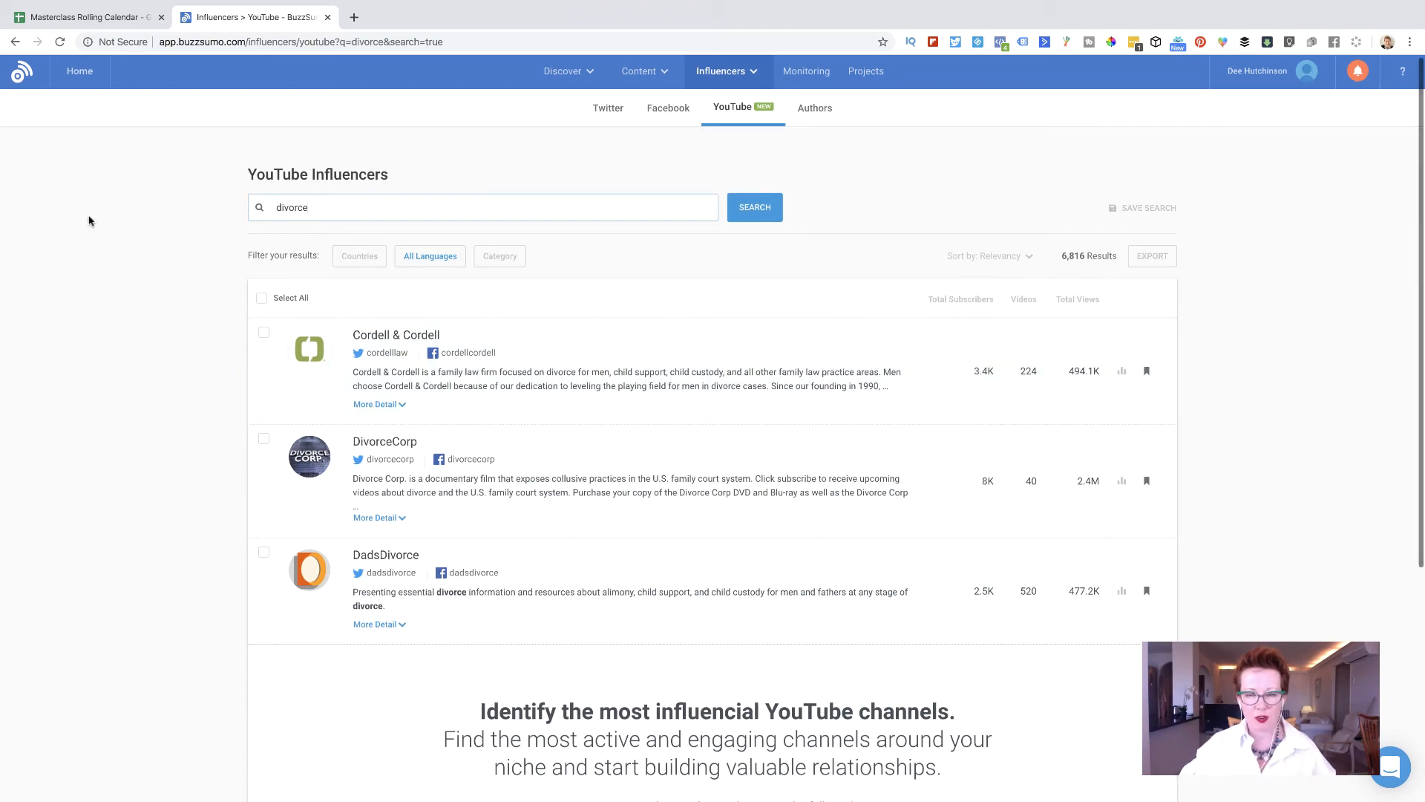
Switch to Twitter influencers and search for profiles that include "politics".
{"action": "left_click", "coordinate": [605, 112]}
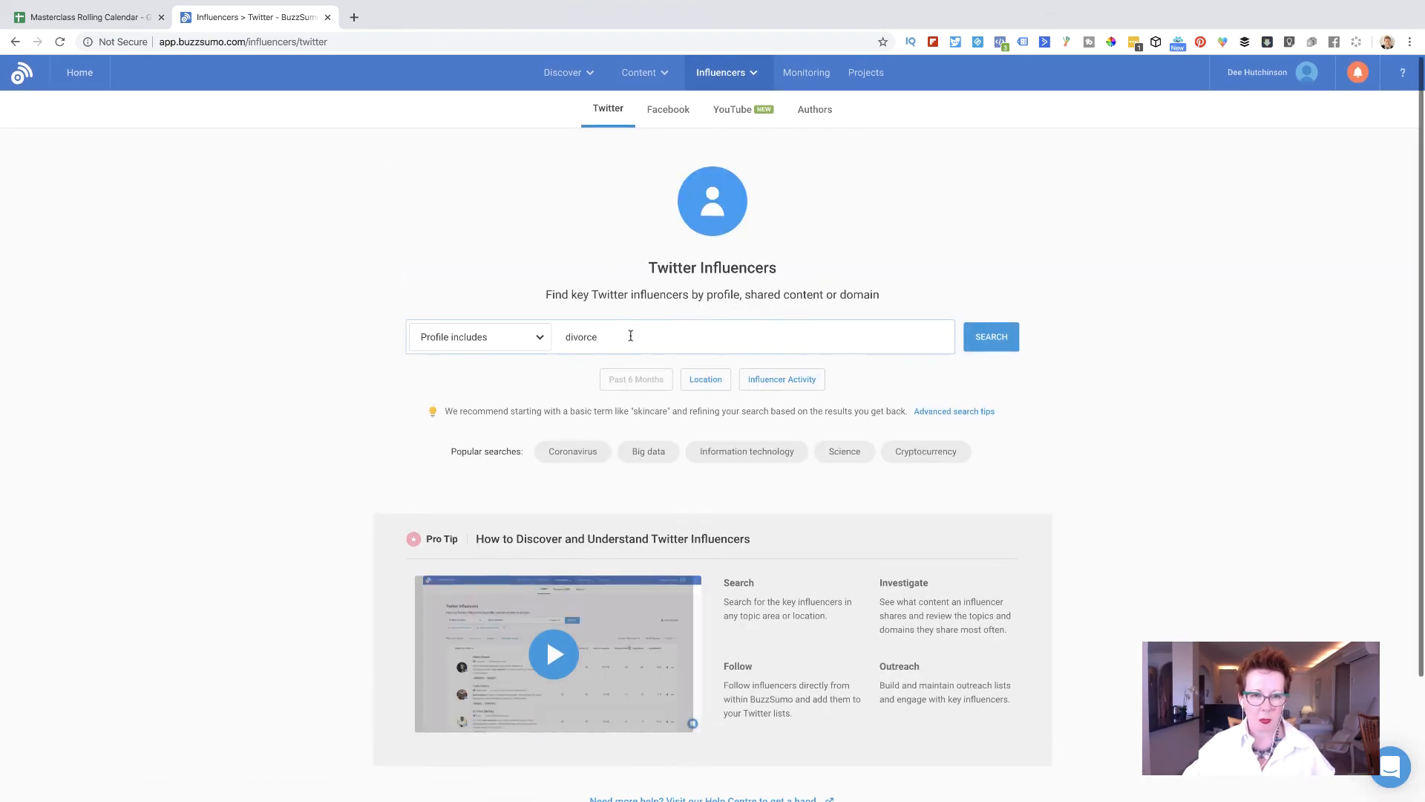
{"action": "left_click_drag", "start_coordinate": [626, 332], "coordinate": [550, 334]}
{"action": "key", "text": "BackSpace"}
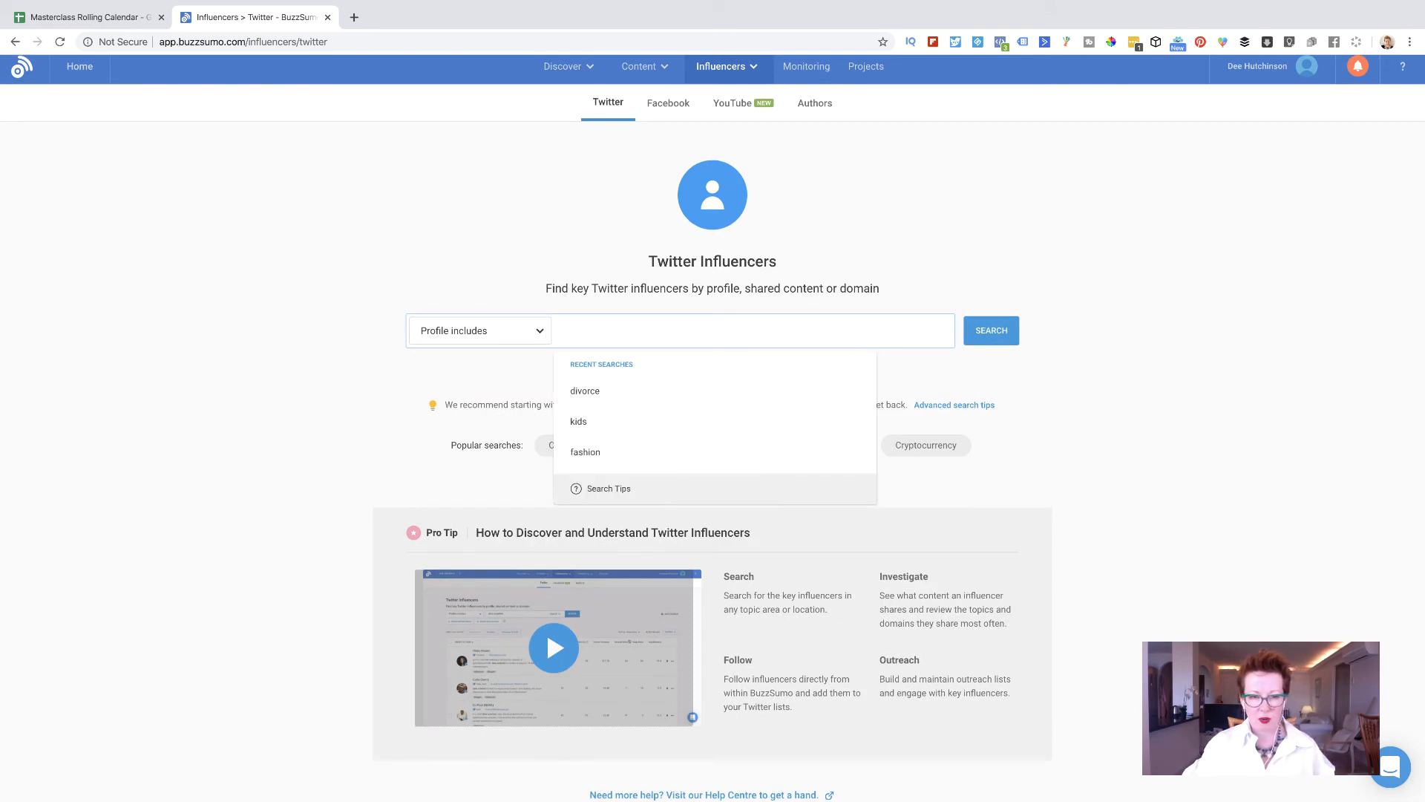
{"action": "type", "text": "politics"}
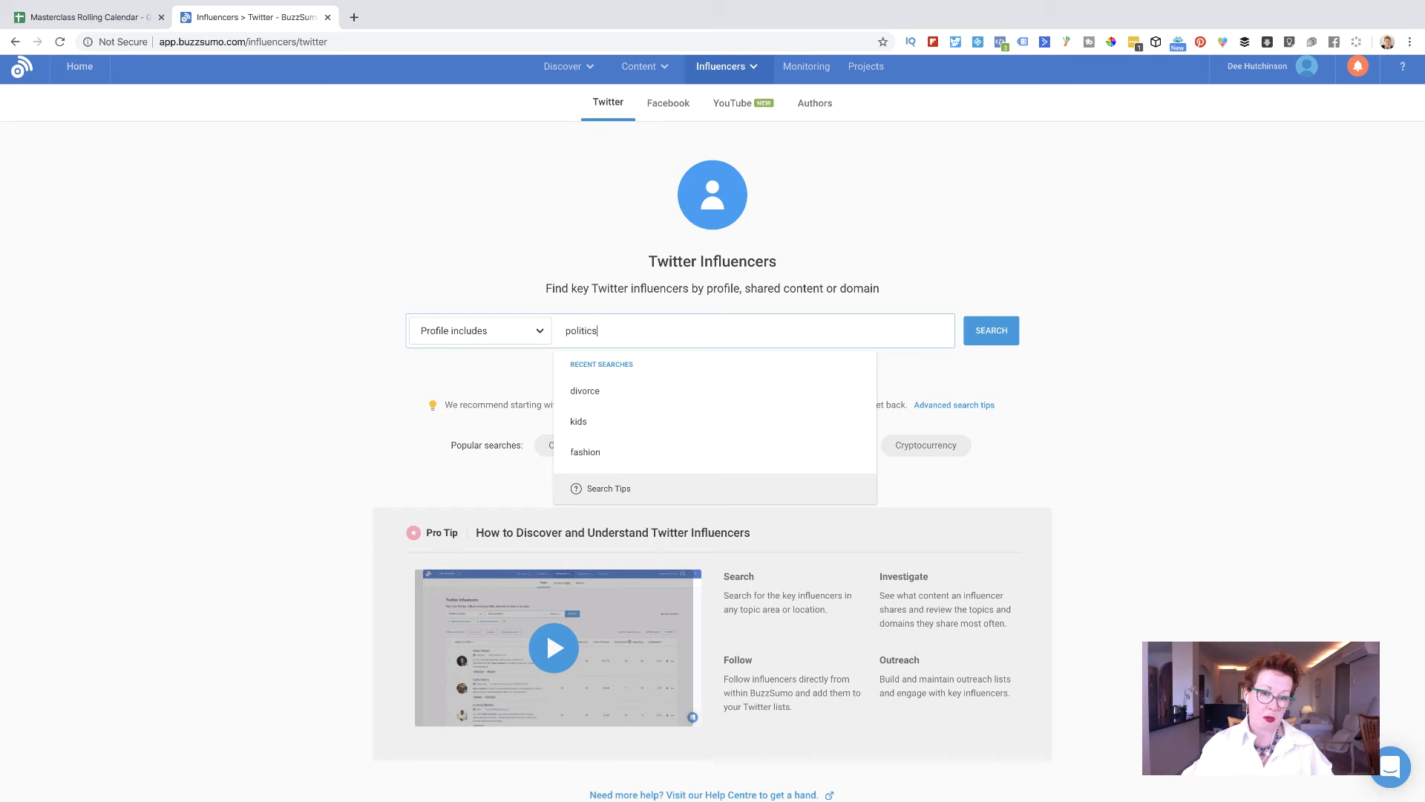
{"action": "left_click", "coordinate": [992, 338]}
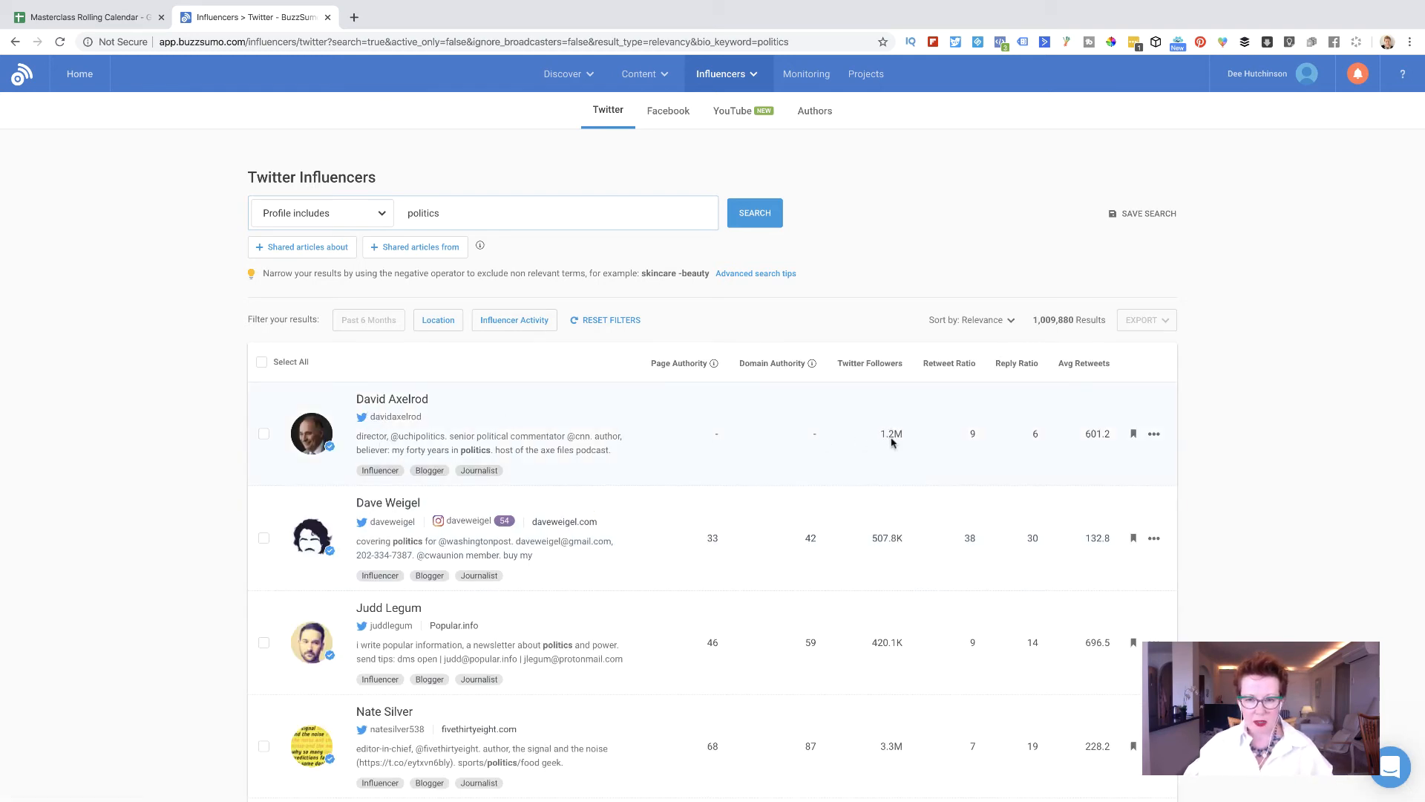
Examine the politics Twitter influencers, comparing their followers, authority and retweet and reply ratios, and return to the home page.
{"action": "scroll", "coordinate": [1088, 462], "scroll_direction": "down", "scroll_amount": 3}
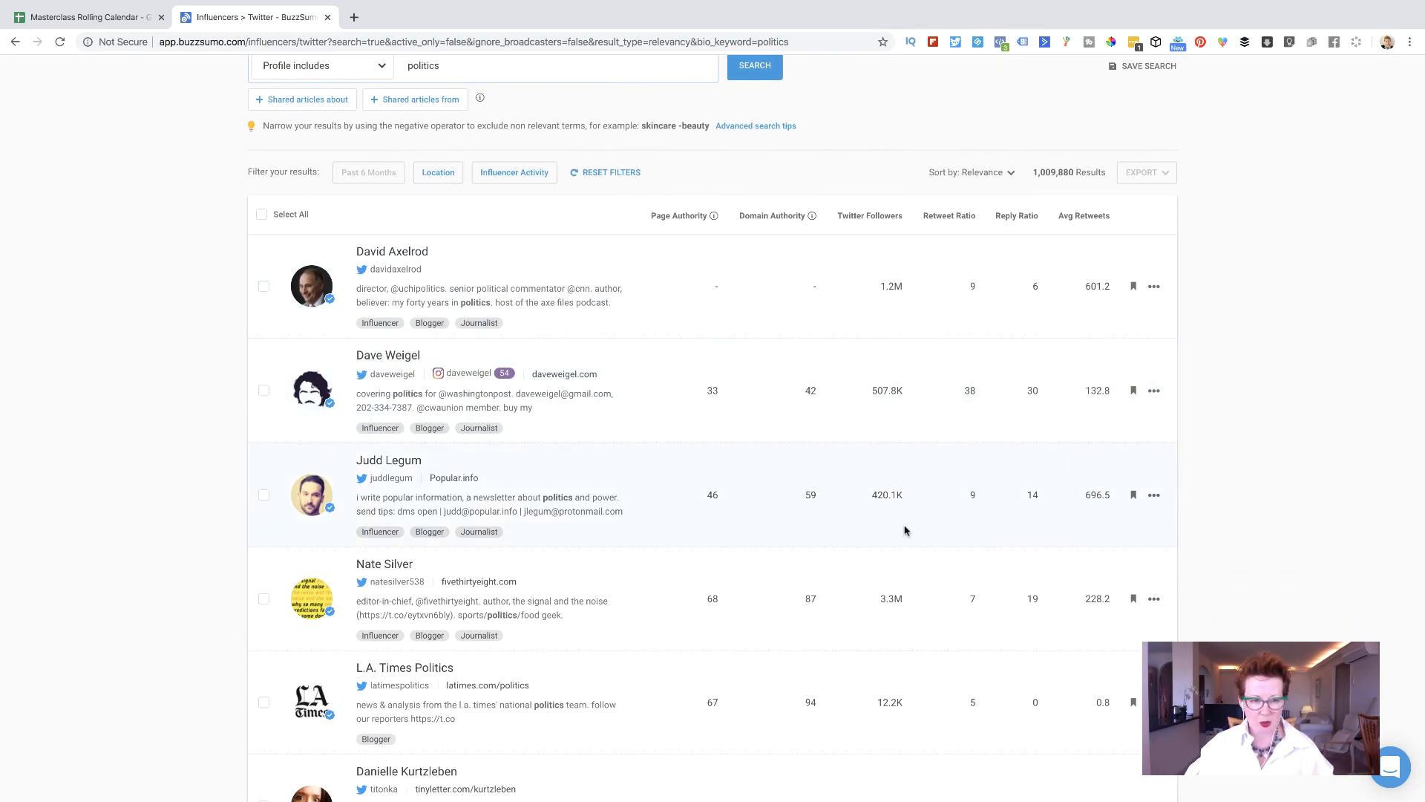
{"action": "scroll", "coordinate": [905, 530], "scroll_direction": "down", "scroll_amount": 3}
{"action": "scroll", "coordinate": [905, 530], "scroll_direction": "down", "scroll_amount": 10}
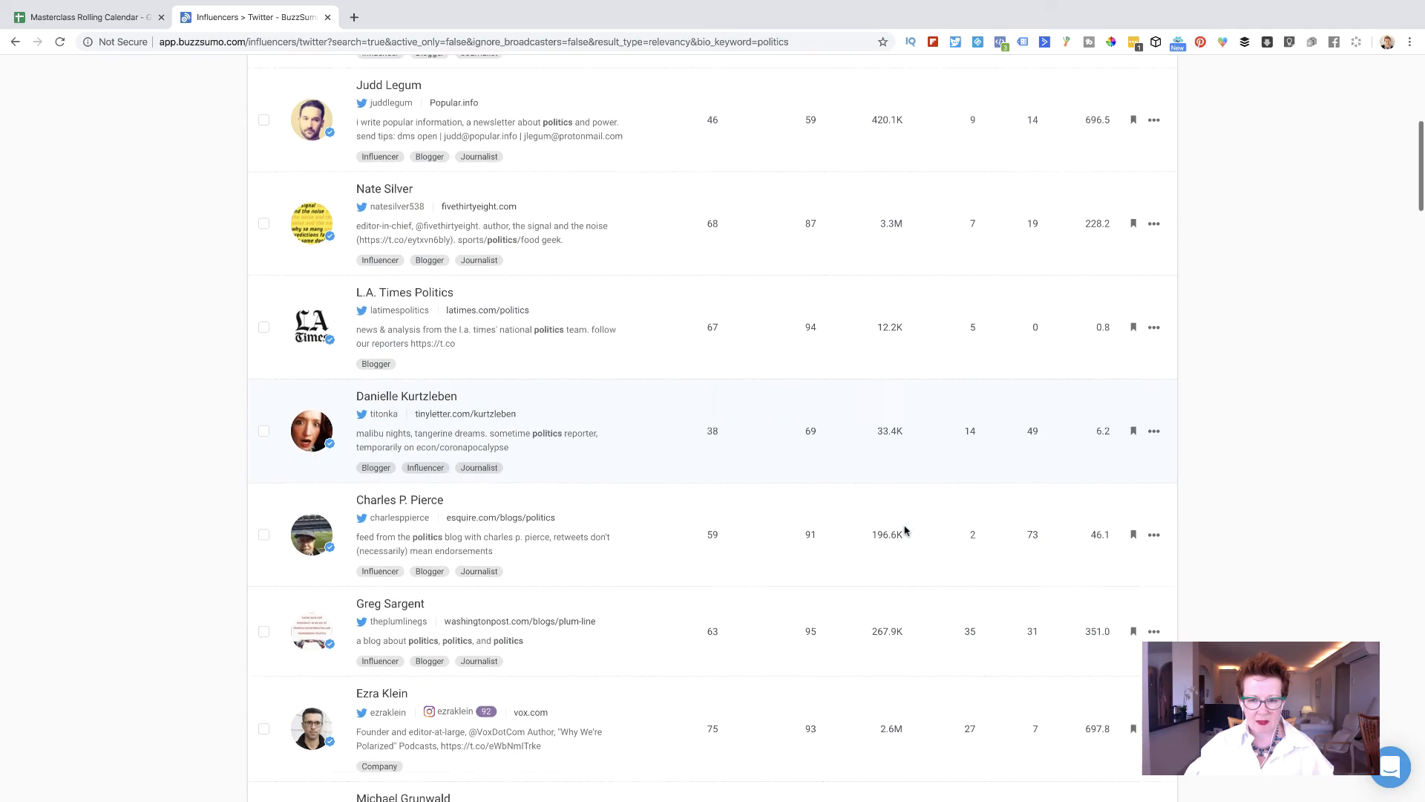
{"action": "scroll", "coordinate": [905, 530], "scroll_direction": "down", "scroll_amount": 4}
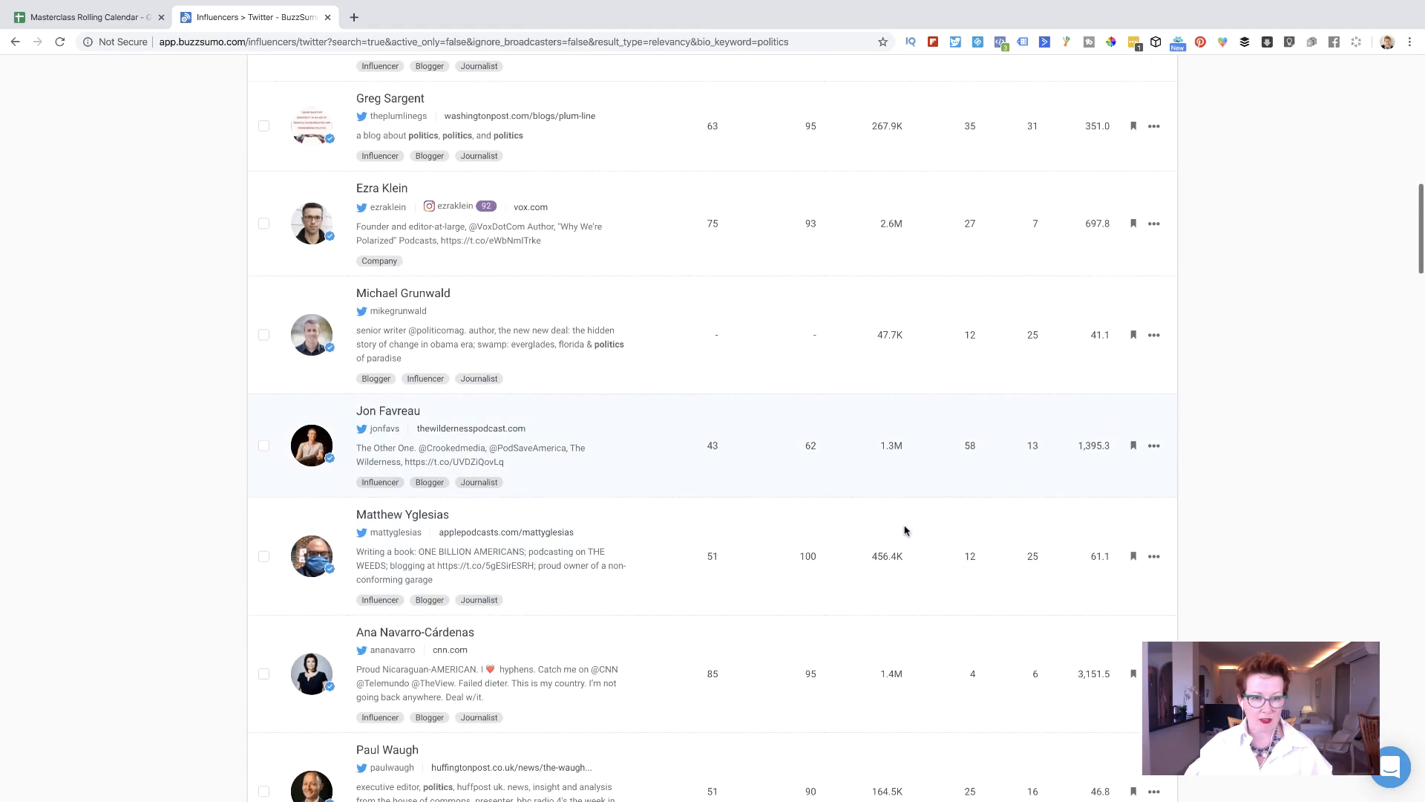
{"action": "scroll", "coordinate": [905, 530], "scroll_direction": "up", "scroll_amount": 15}
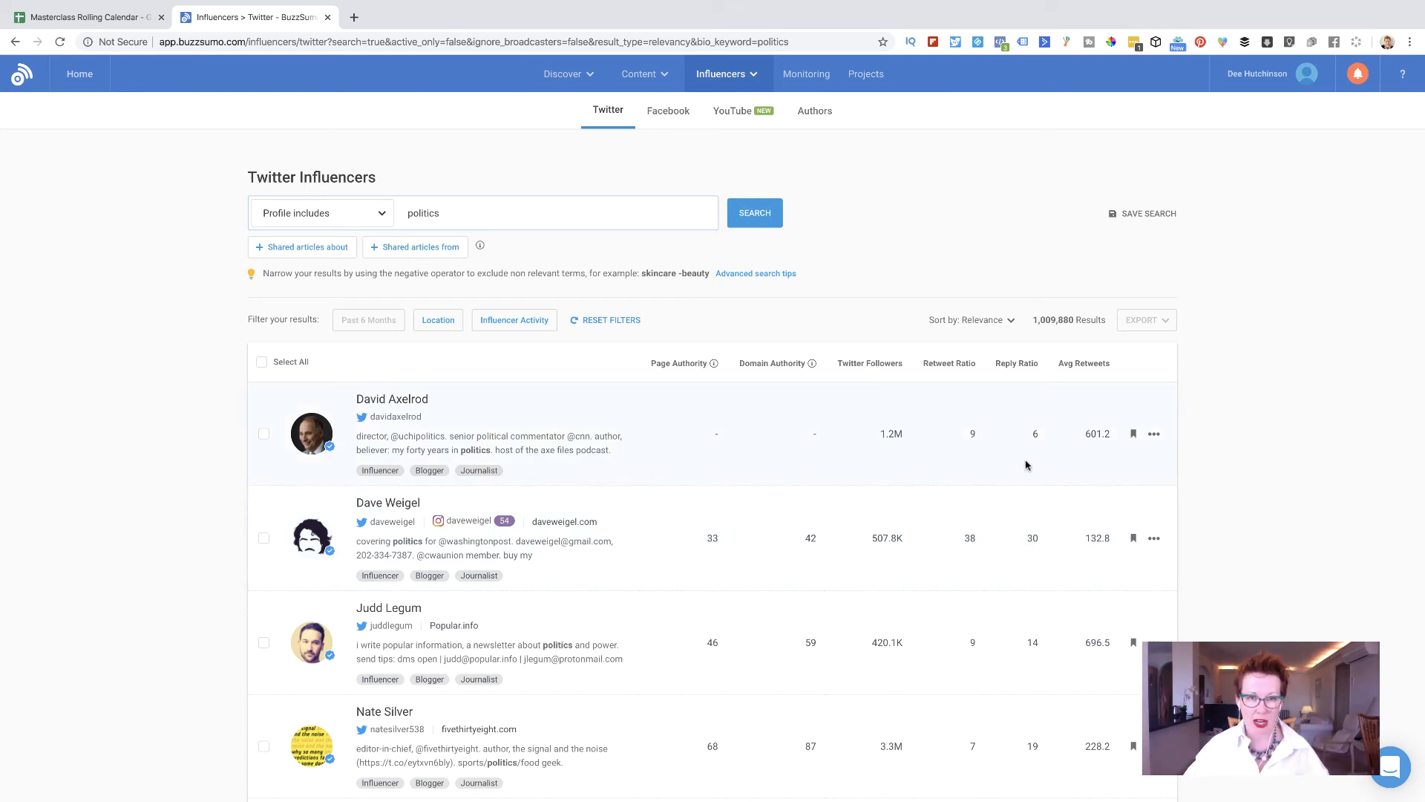
{"action": "left_click", "coordinate": [88, 77]}
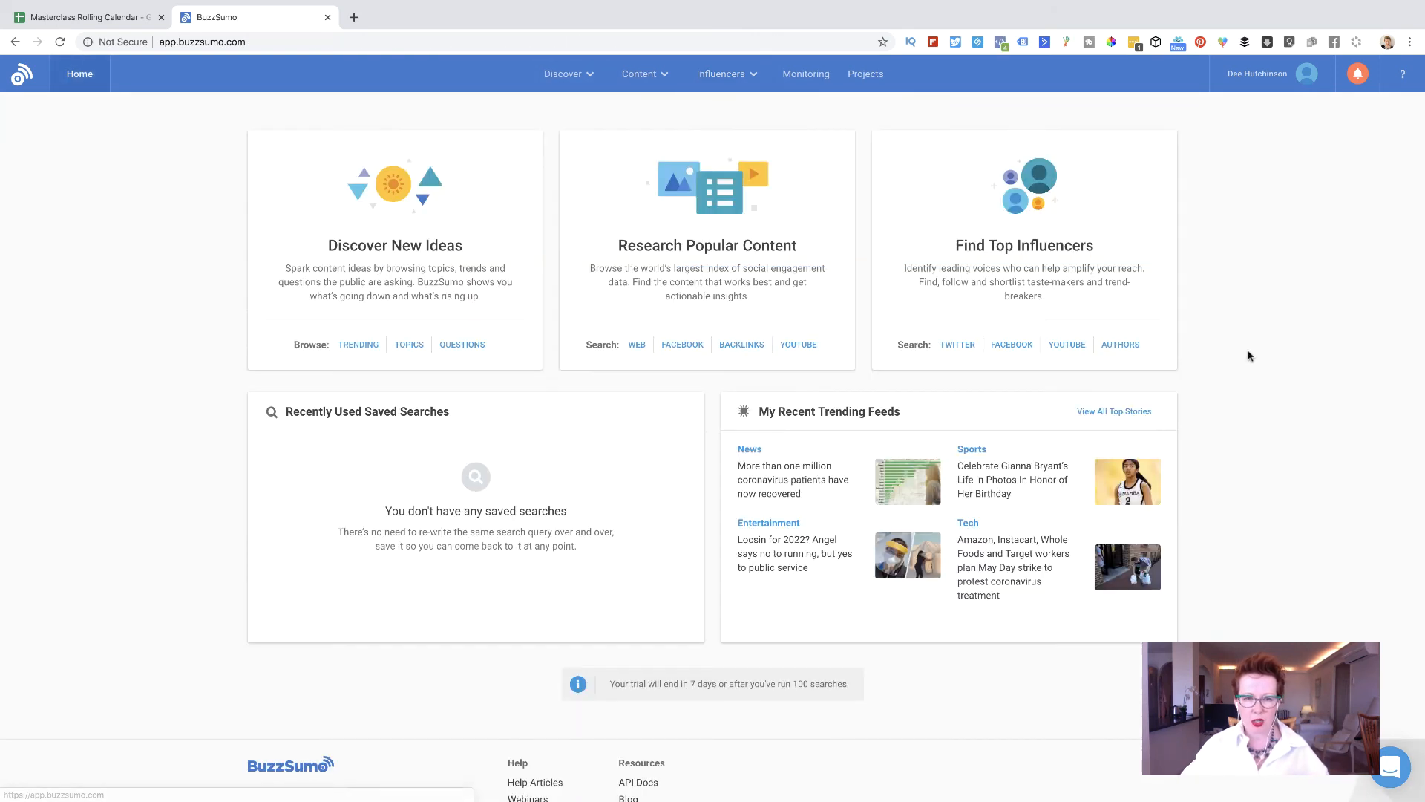